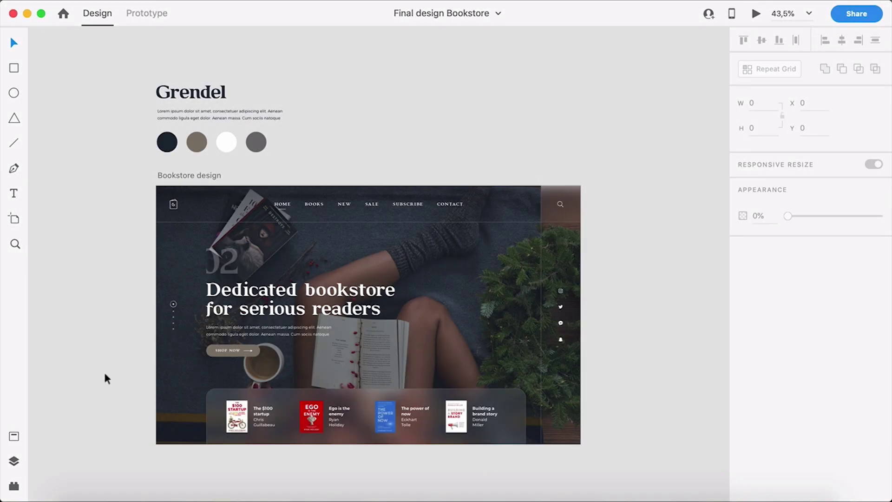
- Replace the bookstore background photo with the joel-muniz…splash.jpg image from the Background folder in Finder
left_click_drag(355, 334, 358, 300)
scroll(364, 308, "up", 2)
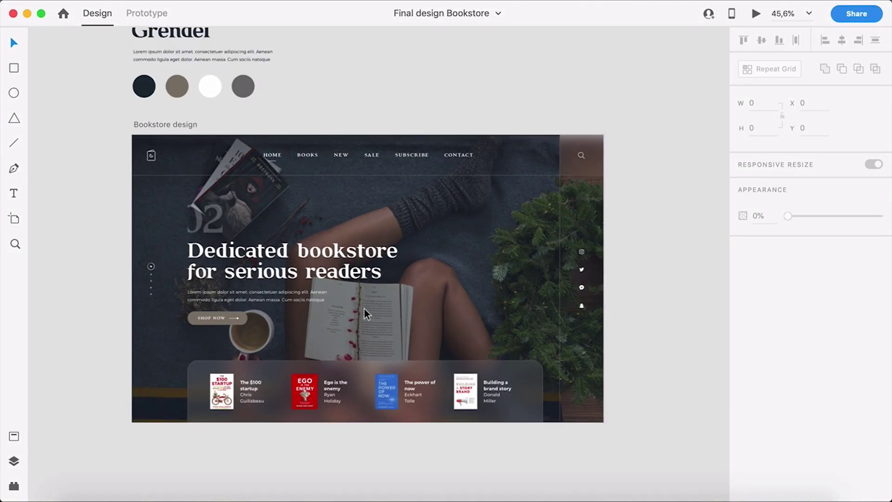
left_click(496, 265)
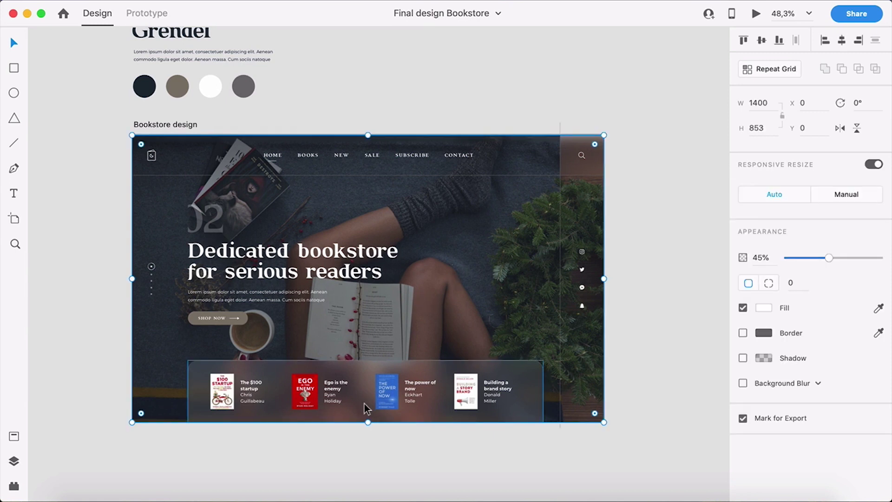
scroll(364, 403, "up", 2)
left_click(79, 495)
left_click_drag(283, 434, 121, 406)
left_click(112, 442)
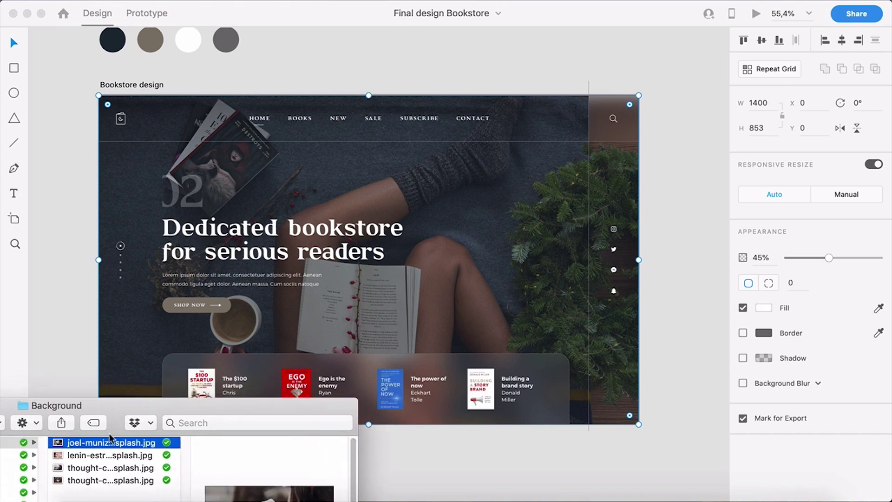
left_click_drag(102, 443, 506, 225)
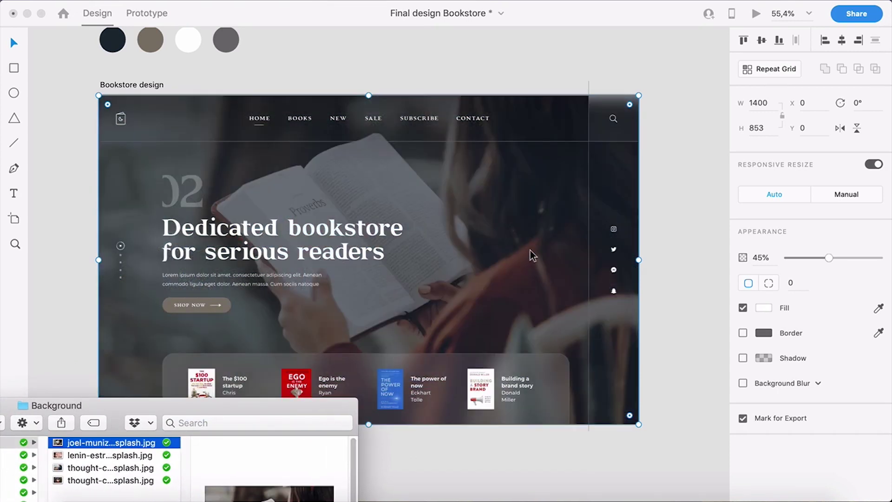
- Swap the background photo for the lenin-estr…splash.jpg image and finally for the first thought-c…splash.jpg image
left_click(90, 456)
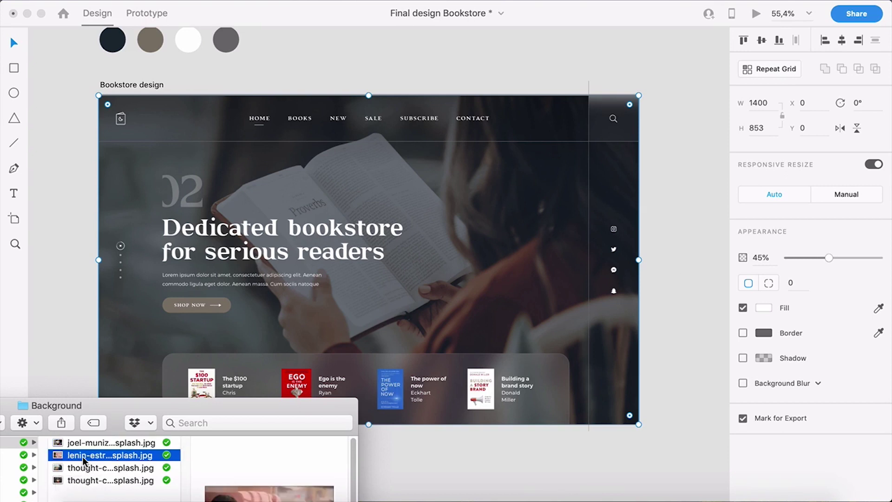
left_click_drag(79, 456, 484, 339)
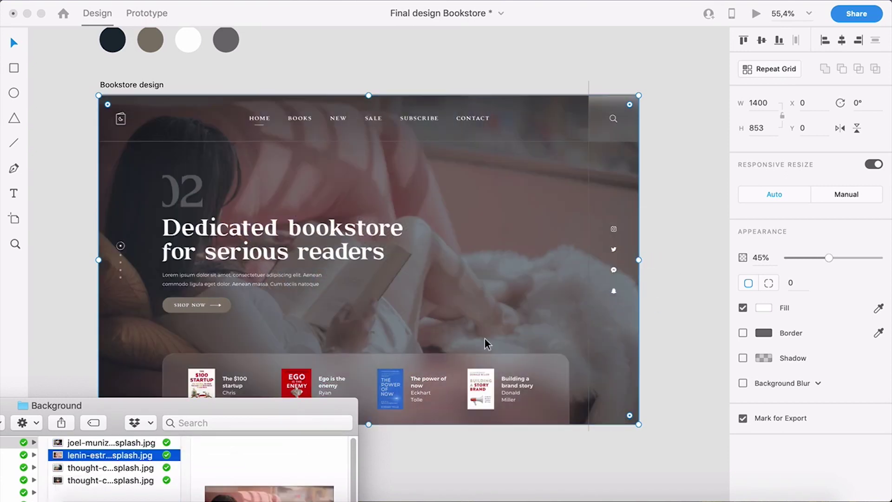
left_click_drag(73, 467, 622, 286)
left_click(671, 300)
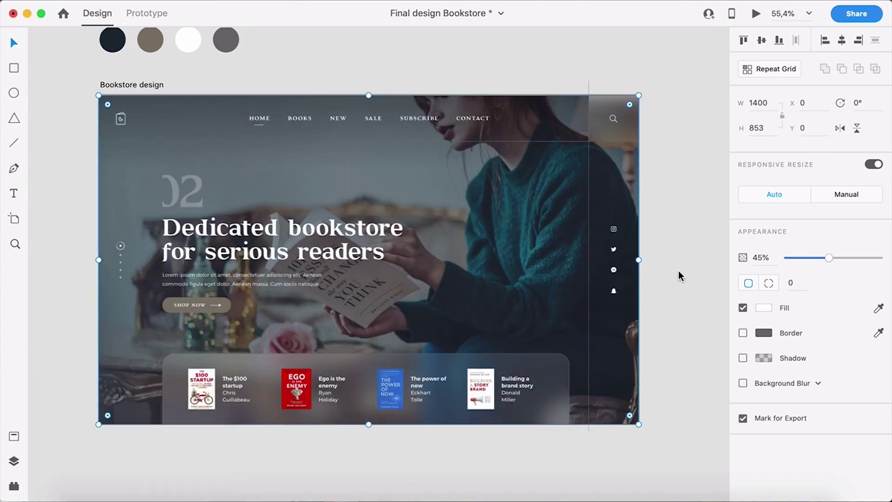
left_click(679, 273)
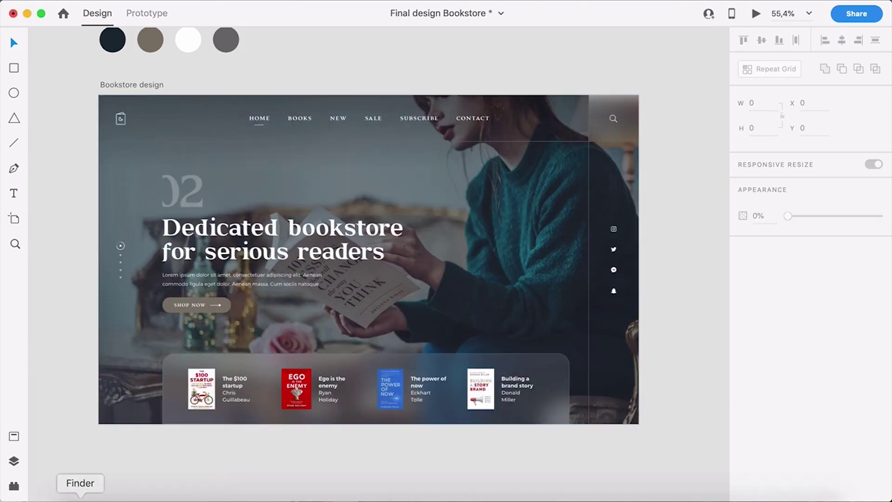
- Switch to Finder and open Practice file Bookstore from the XD Files folder
left_click(65, 486)
left_click_drag(160, 392, 509, 65)
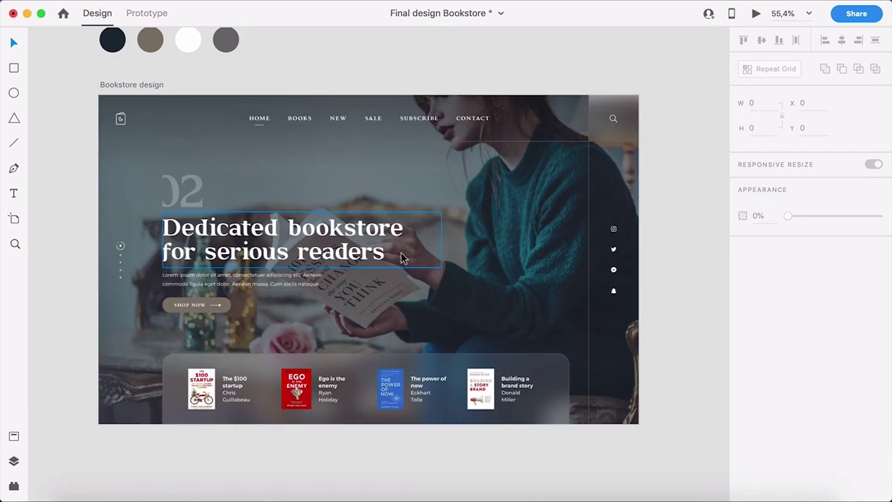
key("super+Tab")
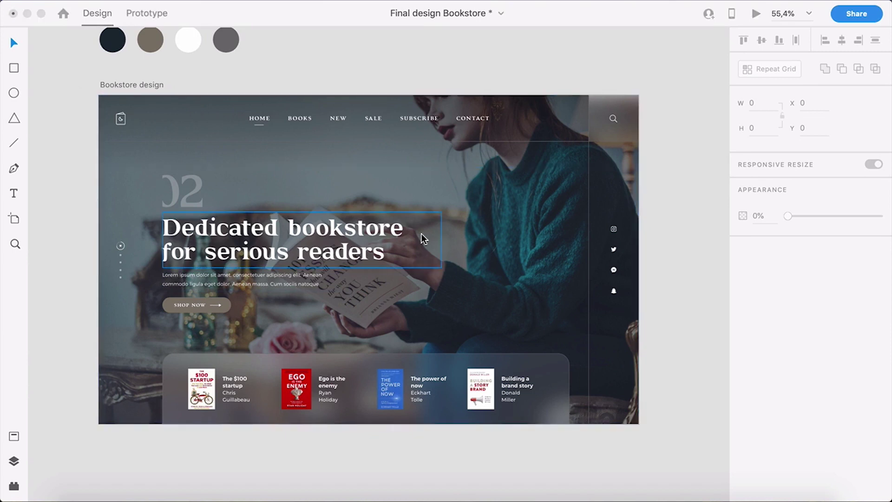
left_click(437, 117)
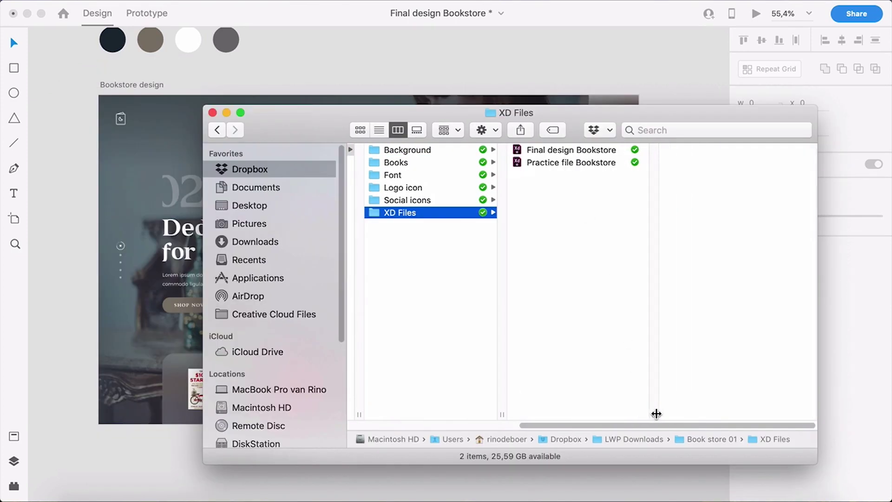
left_click(621, 163)
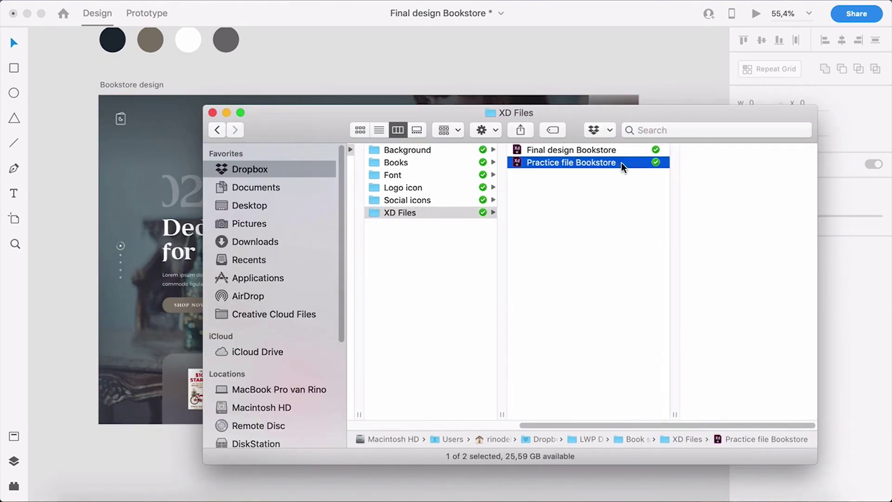
left_click(586, 151)
left_click(561, 92)
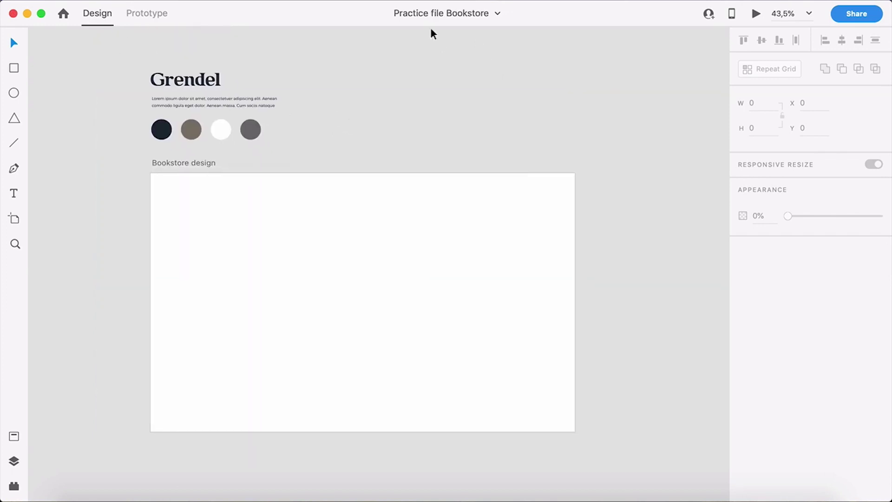
- Examine the fonts, sizes and weights used by the Grendel heading and the Lorem ipsum paragraph
scroll(325, 203, "up", 2)
left_click_drag(104, 134, 327, 99)
left_click(327, 98)
left_click(195, 86)
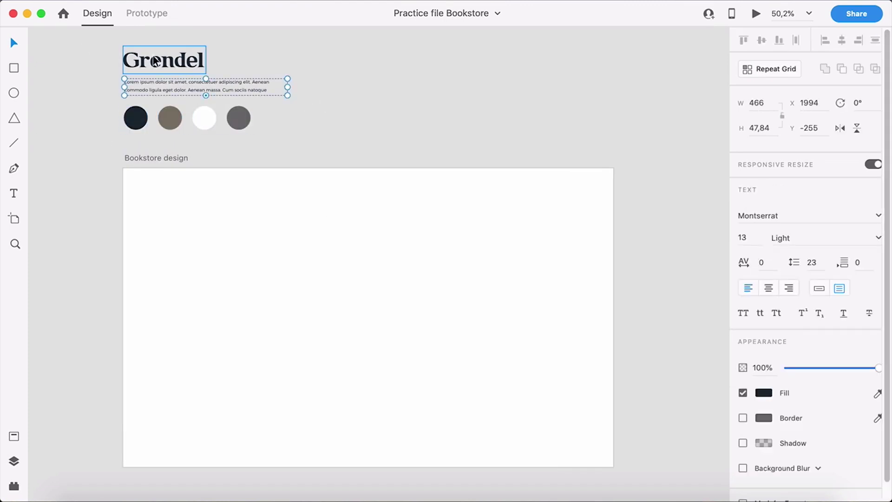
scroll(143, 51, "up", 6)
left_click(197, 57)
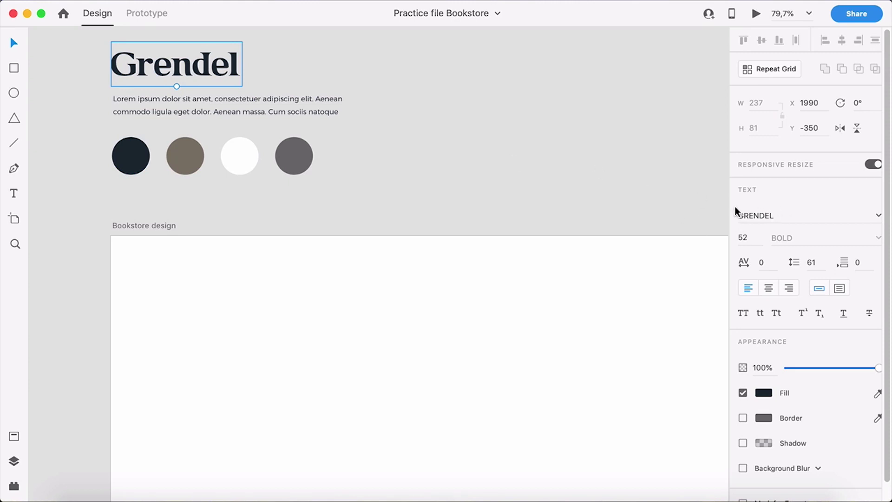
scroll(473, 165, "down", 3)
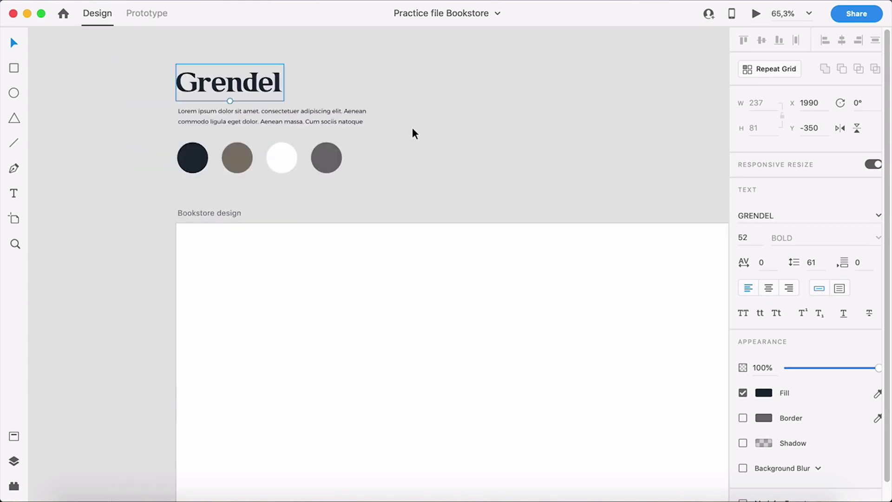
- Switch to Finder, open the Font folder and select the GRENDB__.TTF and Montserrat-Light.otf font files
key("super+Tab")
left_click(401, 176)
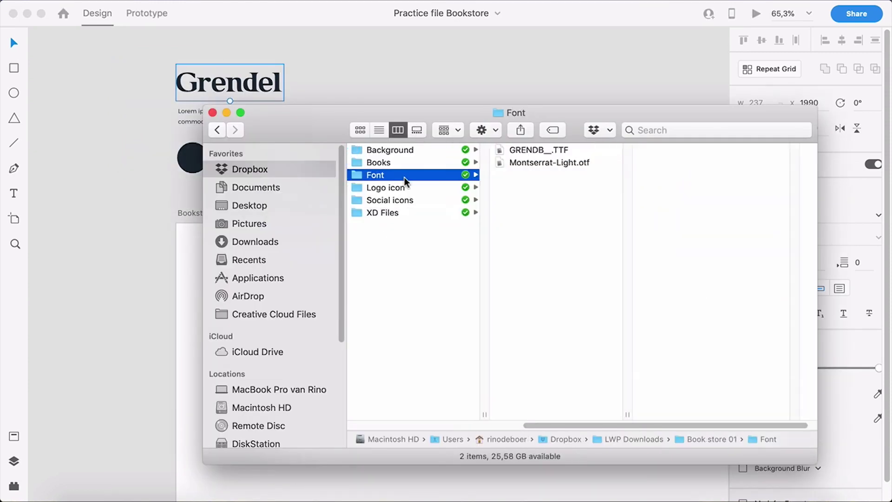
left_click(548, 163)
left_click(530, 149, "shift")
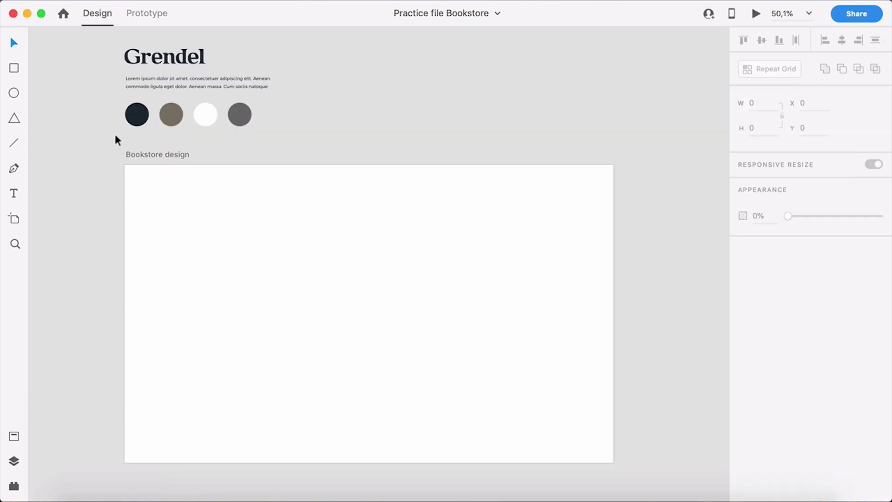
- Add the fills of all four colour circles above the artboard to the document's asset colours
scroll(182, 133, "up", 2)
left_click_drag(119, 130, 314, 191)
scroll(131, 187, "up", 2)
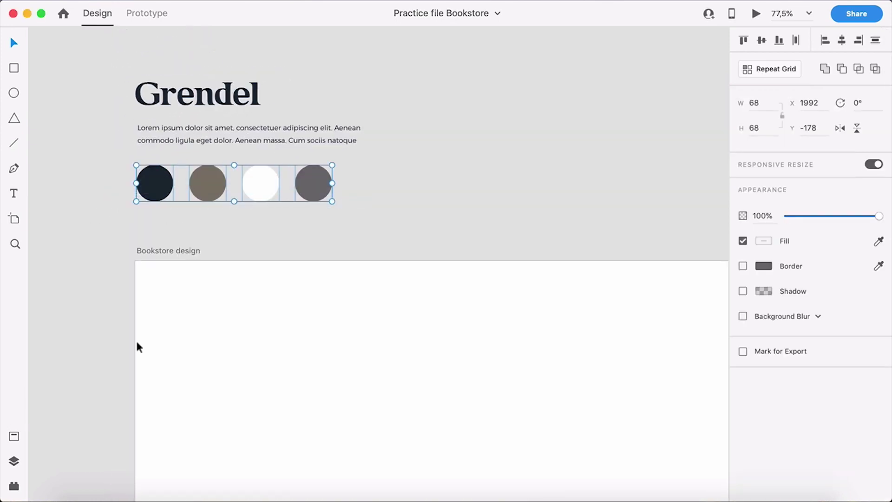
left_click(14, 461)
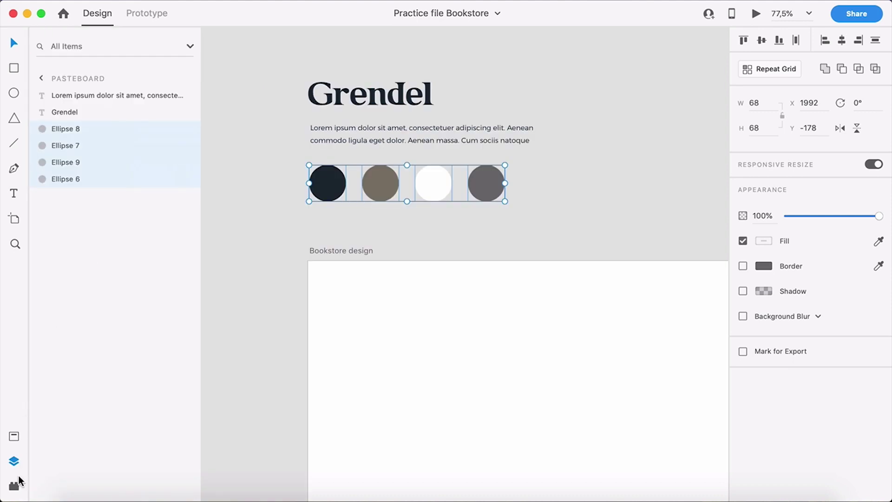
left_click(14, 437)
left_click(185, 251)
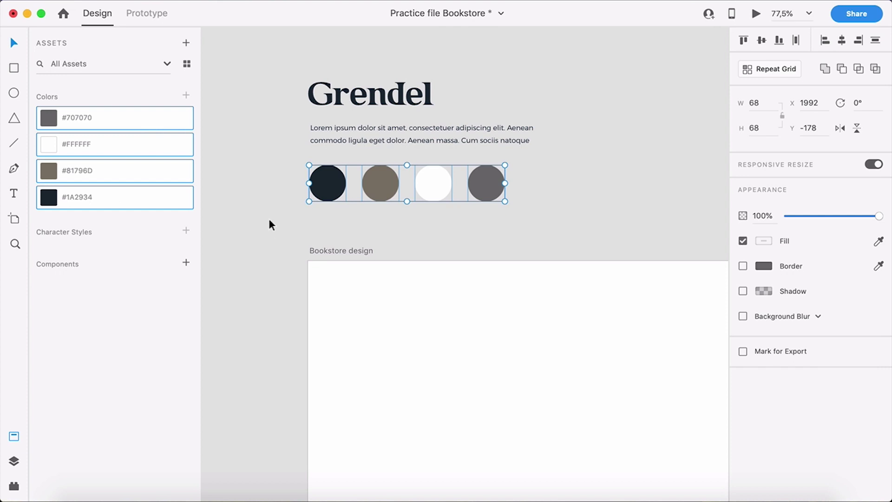
- Save the Grendel heading and the Lorem ipsum paragraph as character styles in the document assets
left_click(248, 179)
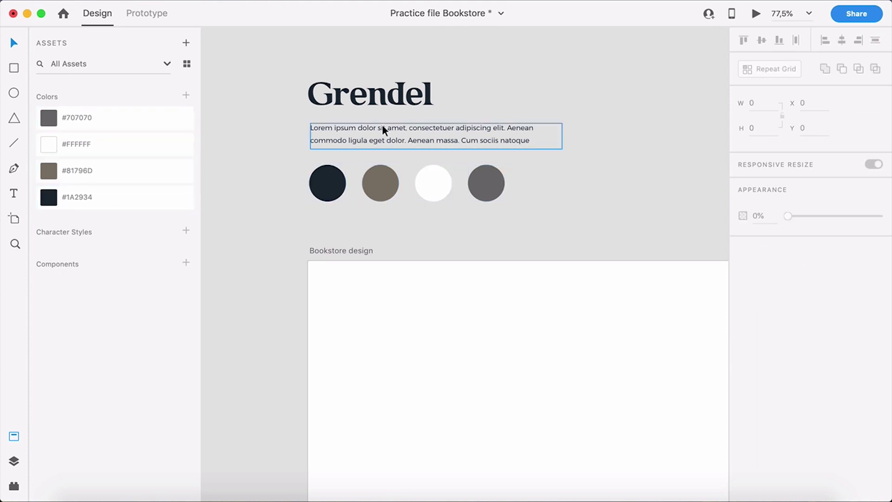
left_click(359, 91)
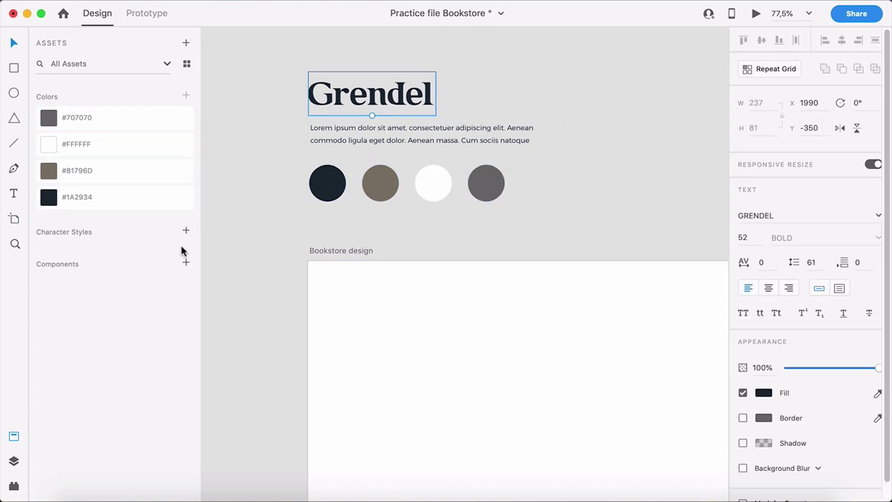
left_click(338, 135, "shift")
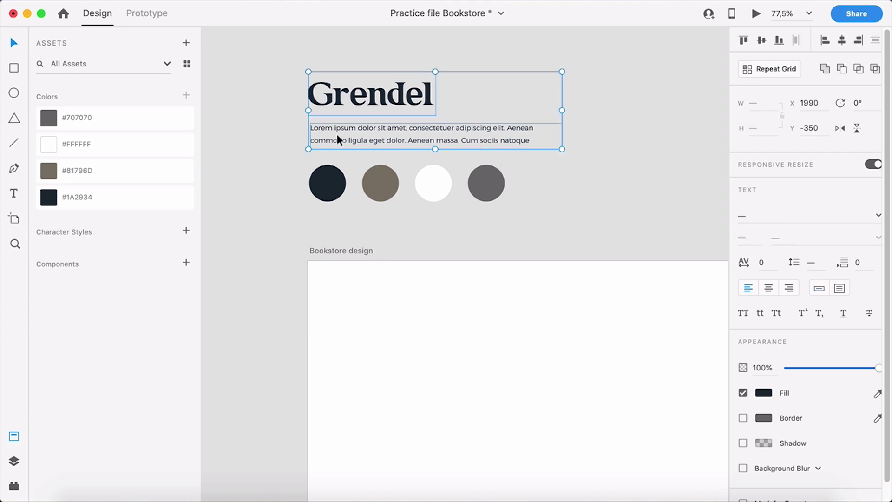
left_click(185, 232)
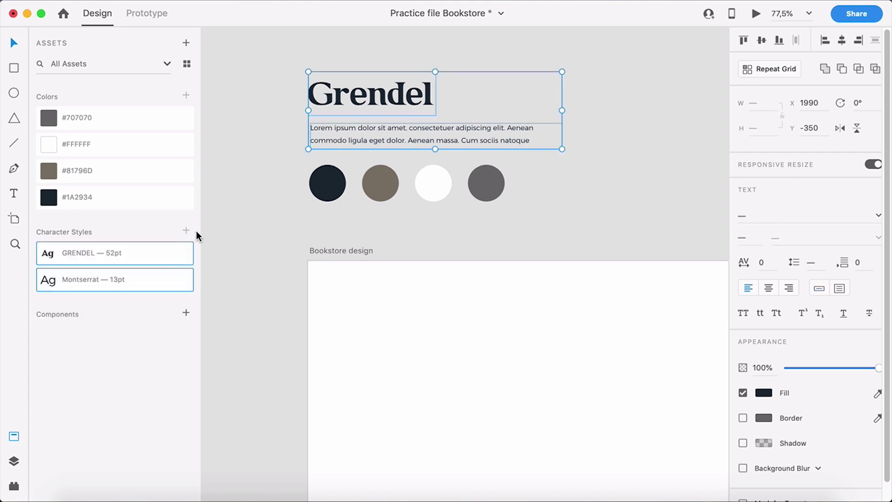
left_click(238, 254)
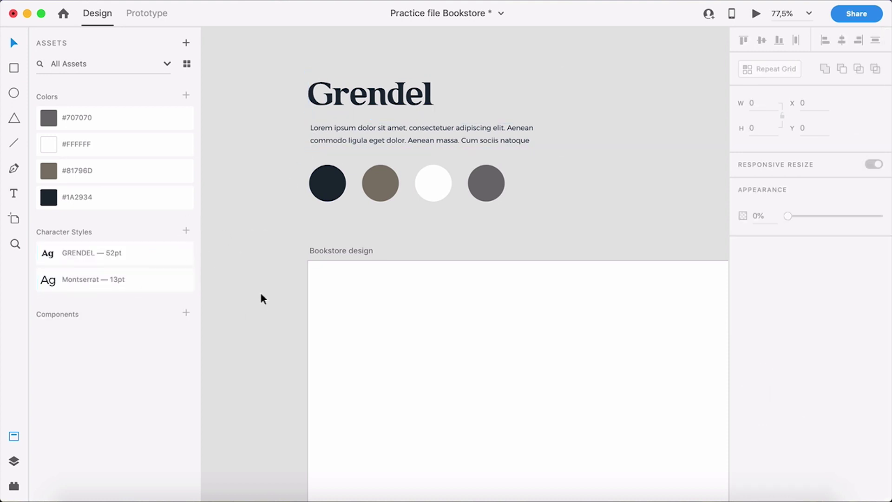
- Fill the Bookstore design artboard with the dark navy sampled from the first colour circle
scroll(259, 291, "down", 2)
left_click_drag(373, 349, 326, 228)
scroll(358, 280, "down", 1)
scroll(326, 228, "down", 2)
left_click_drag(311, 191, 292, 184)
left_click(278, 150)
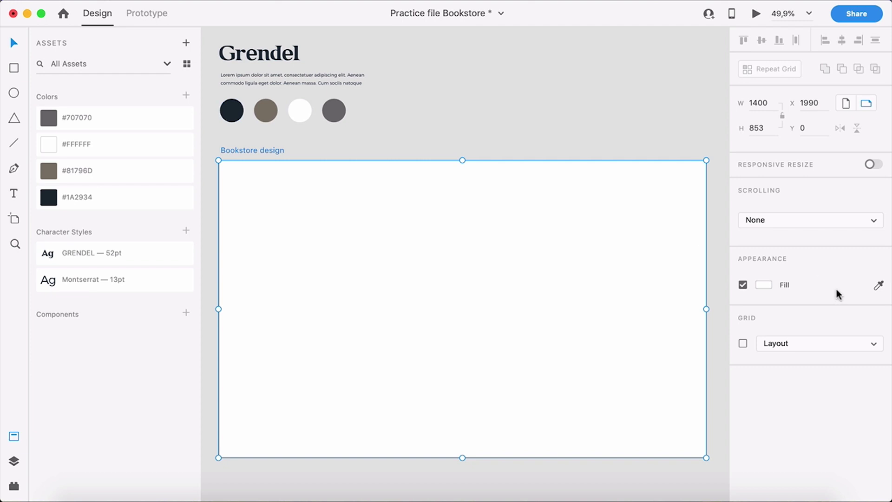
left_click(879, 287)
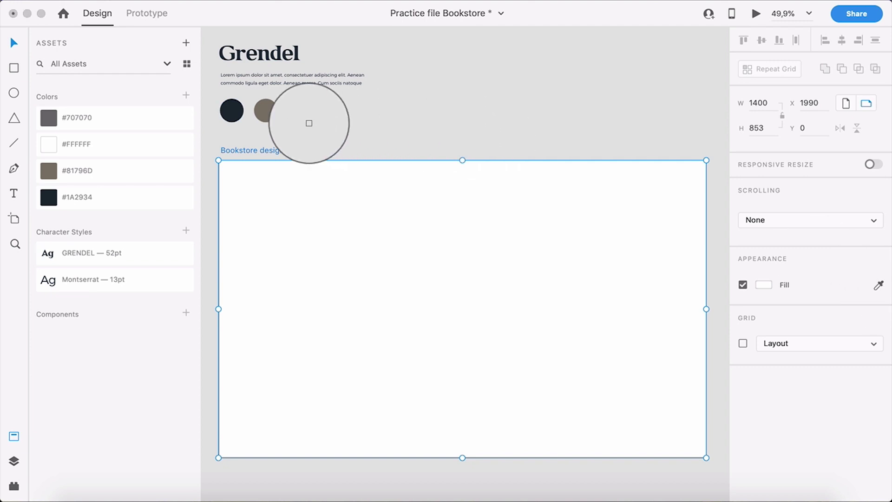
left_click(231, 110)
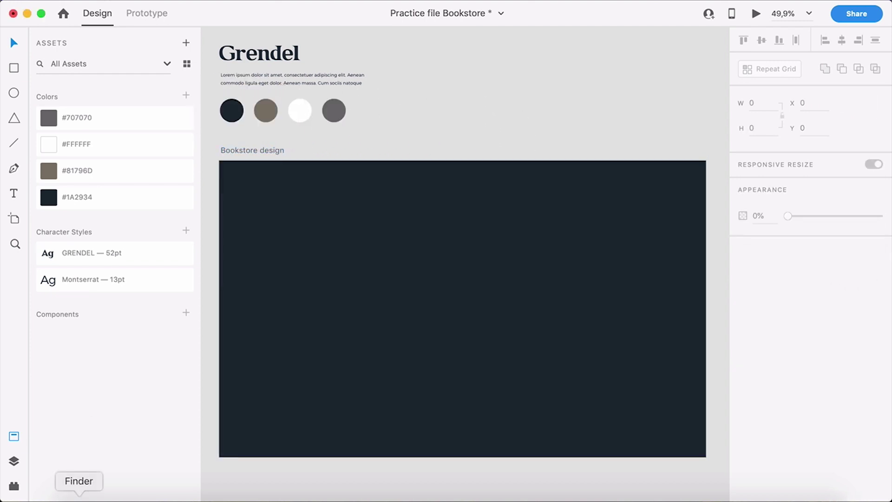
- Place the second thought-c…splash.jpg photo from Finder's Background folder onto the Bookstore design artboard
left_click(79, 494)
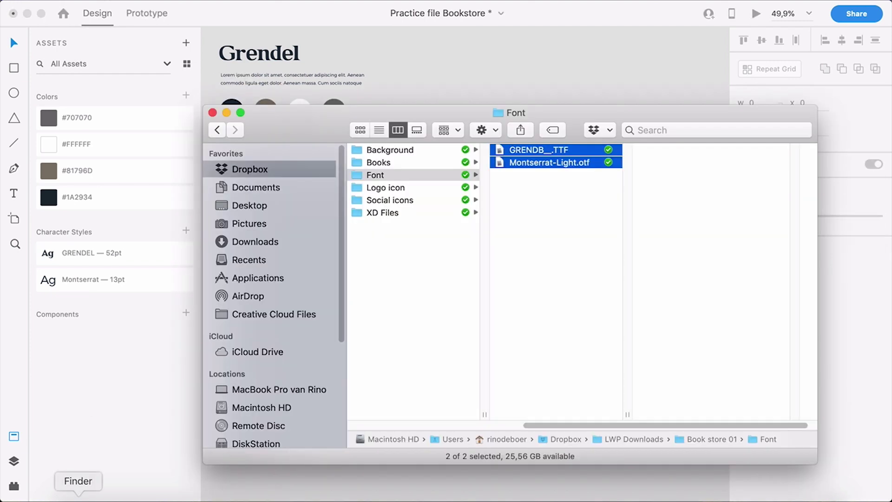
left_click(400, 150)
left_click(539, 188)
left_click_drag(572, 115, 319, 268)
left_click_drag(317, 339, 438, 208)
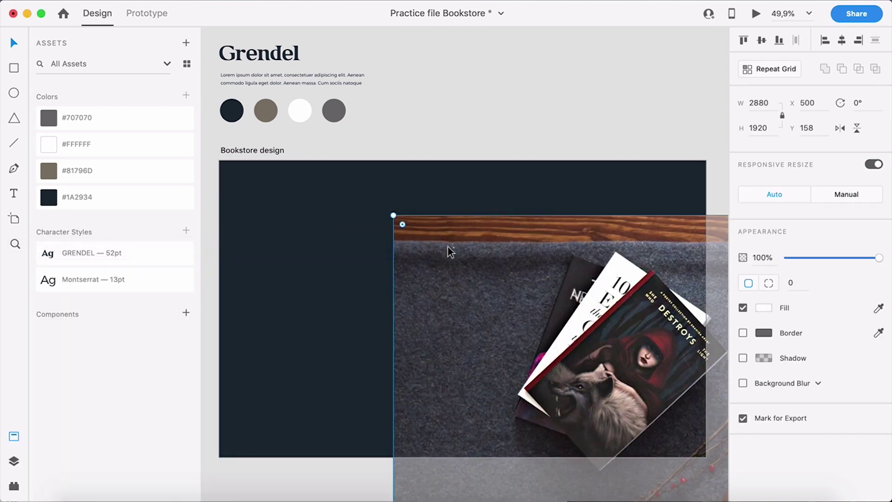
- Align the photo to the artboard's top-left corner at X 0, Y 0 and scale it proportionally to 1400 × 933
scroll(447, 243, "down", 5)
left_click_drag(457, 251, 412, 234)
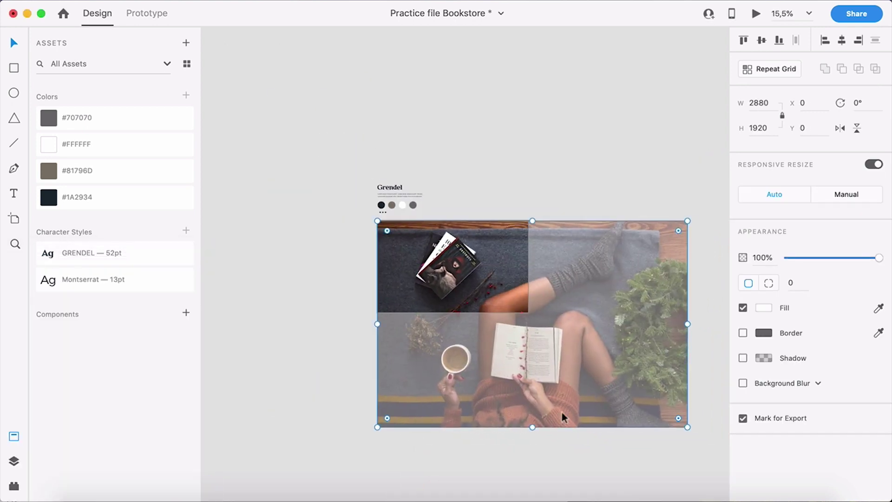
left_click_drag(686, 427, 528, 321)
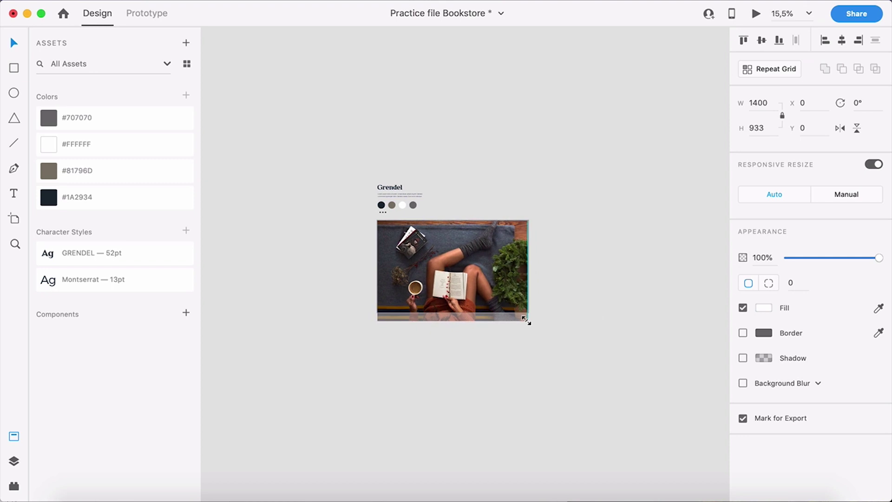
- Shift the background photo slightly upward to Y -17, keeping it at X 0
scroll(503, 293, "up", 3)
left_click_drag(437, 269, 431, 266)
left_click(425, 414)
scroll(428, 309, "up", 2)
- Reduce the background photo's opacity to 45% so the dark artboard fill darkens it
left_click(485, 261)
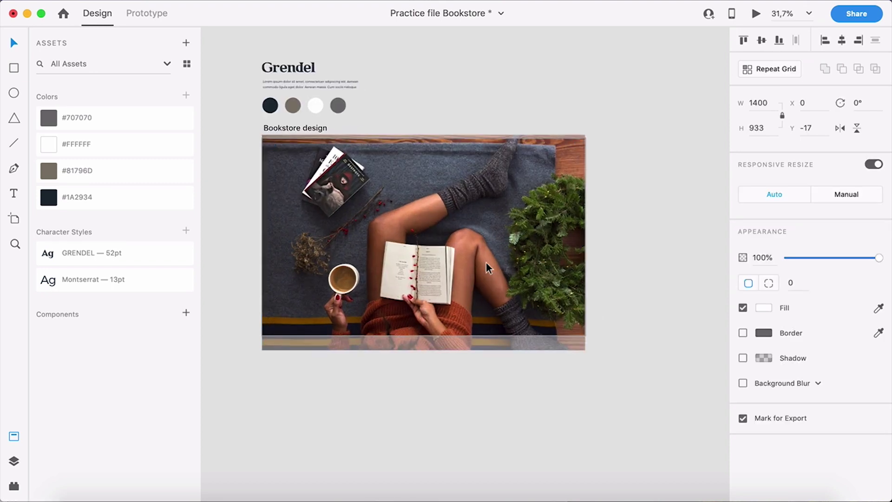
scroll(489, 260, "up", 2)
left_click(826, 258)
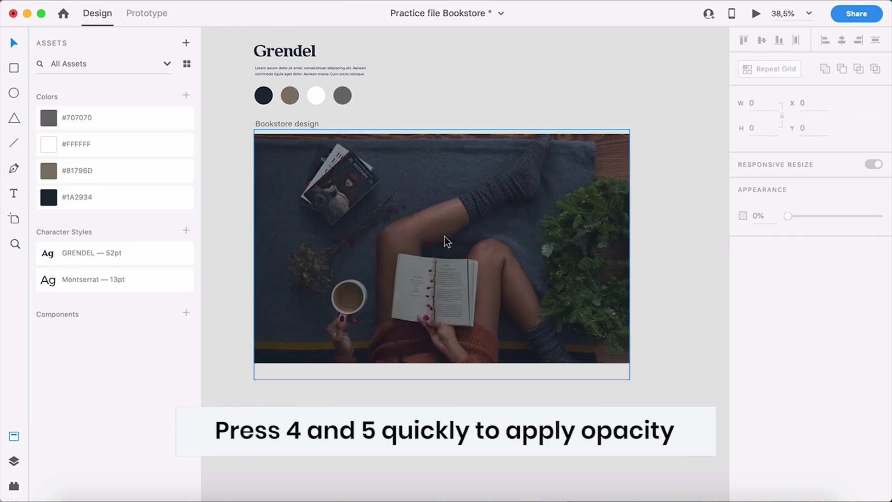
- Set the background photo's opacity to 45% and lock the photo in place
scroll(444, 236, "up", 2)
left_click(511, 205)
key("4")
key("5")
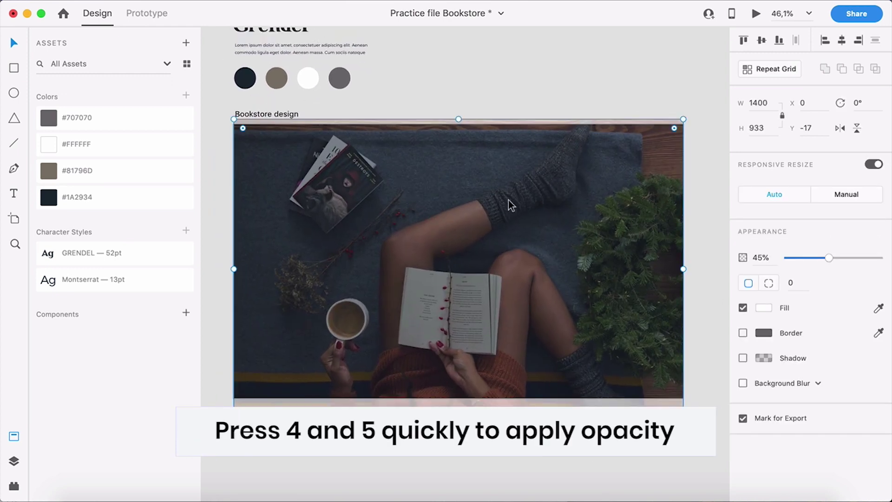
key("super+l")
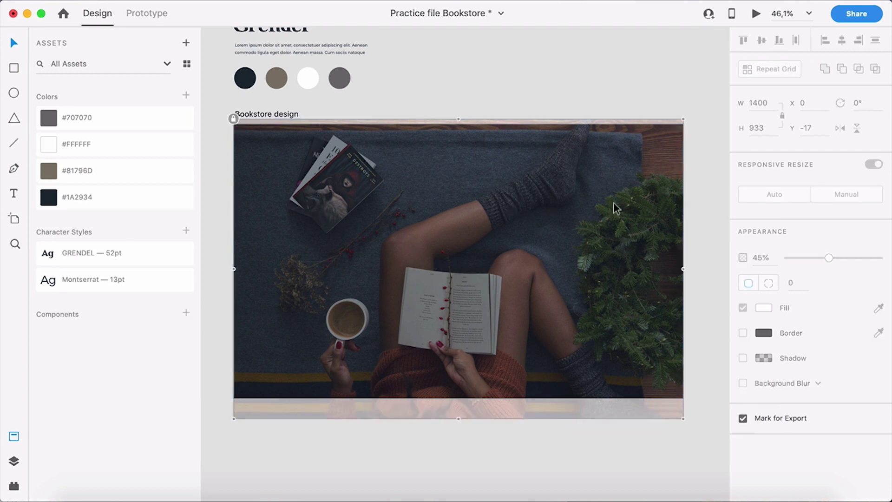
key("Escape")
- Draw a horizontal line about 1396 wide near the top of the artboard and sample the grey colour swatch for its border
left_click_drag(500, 95, 493, 128)
scroll(509, 172, "up", 1)
scroll(510, 172, "up", 1)
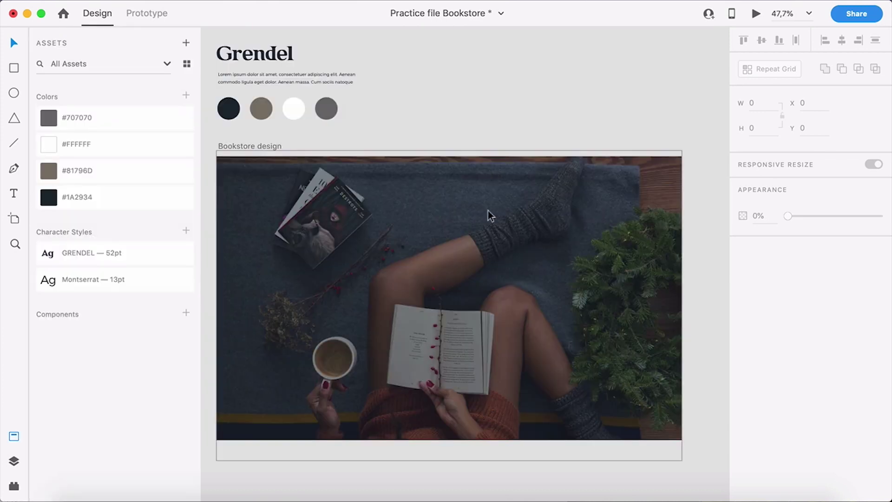
left_click(14, 145)
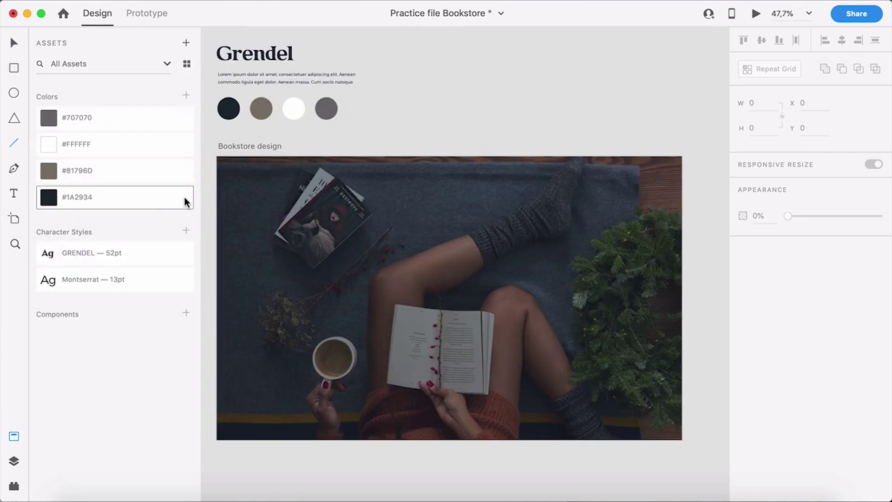
left_click_drag(217, 192, 682, 193)
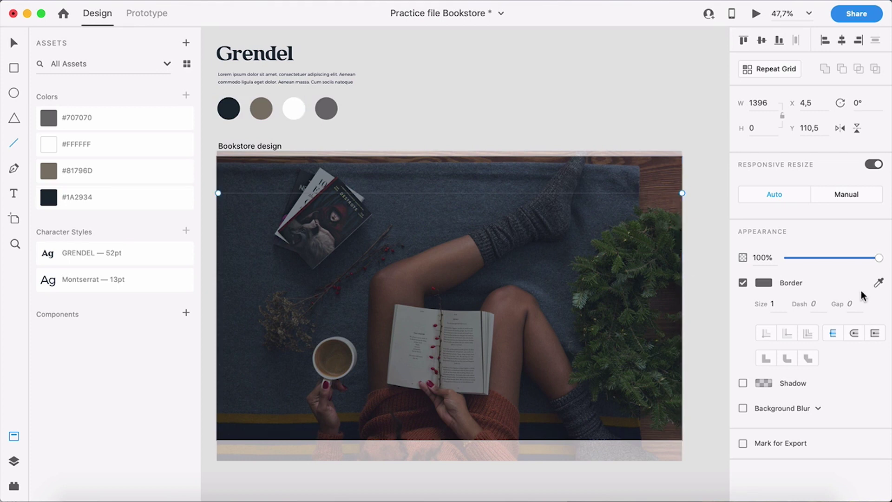
left_click(878, 283)
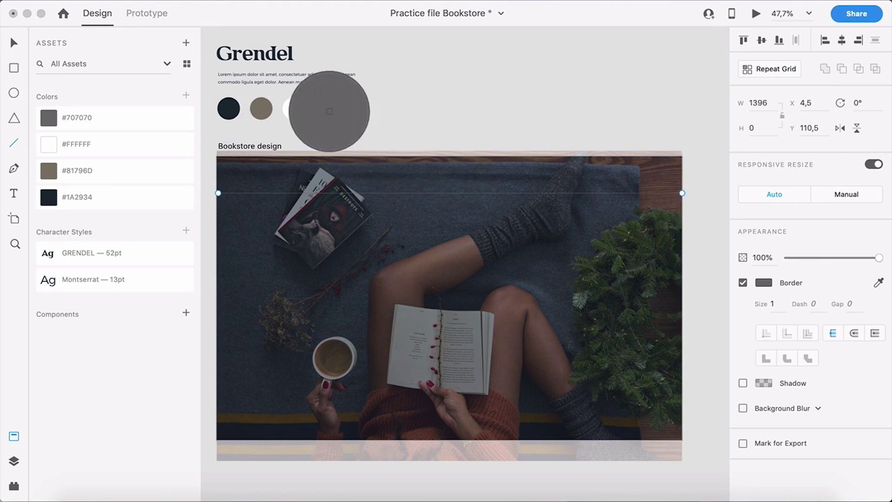
- Move the horizontal line to Y 120 and place a duplicate of it below at Y 273
scroll(666, 169, "up", 10)
scroll(547, 323, "down", 10)
left_click_drag(573, 190, 635, 238)
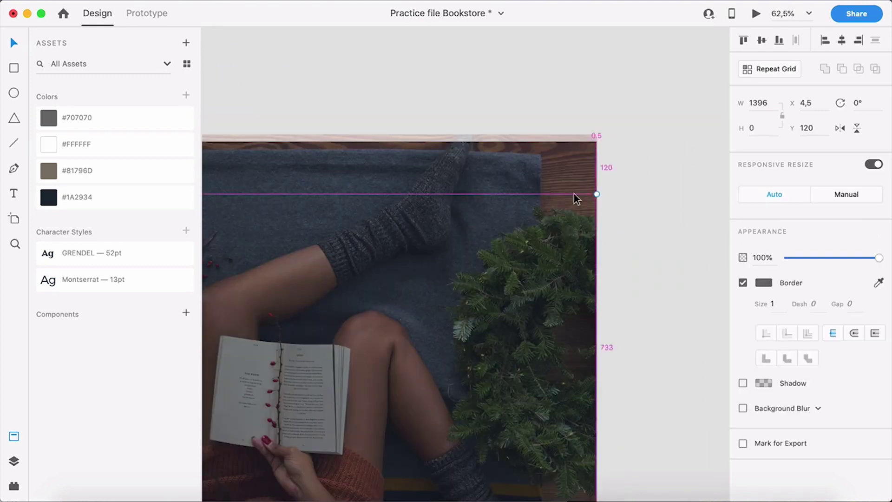
- Rotate the duplicated line 90° and move it to the right-hand part of the artboard as a vertical divider
scroll(536, 198, "down", 1)
scroll(539, 194, "left", 2)
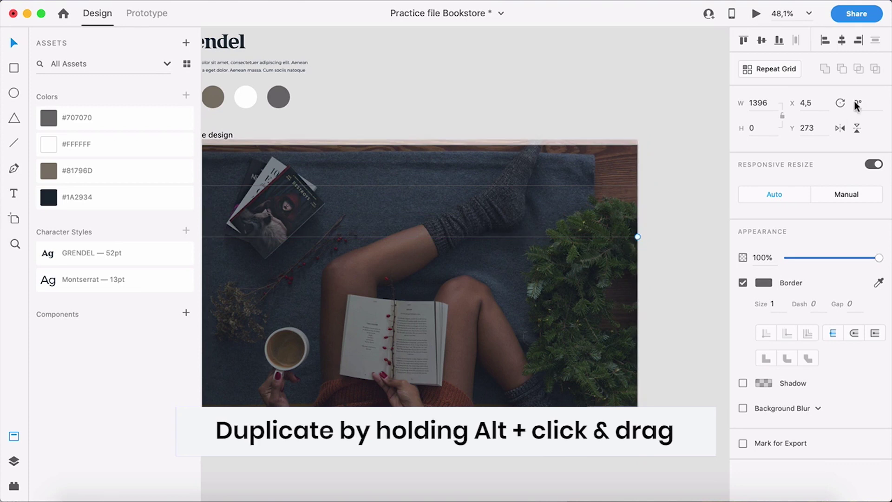
type("900")
key("Return")
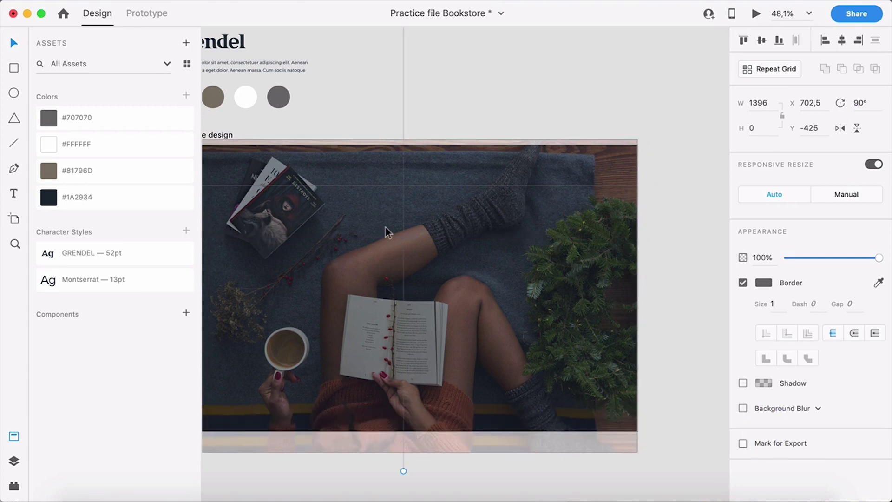
left_click_drag(404, 226, 593, 267)
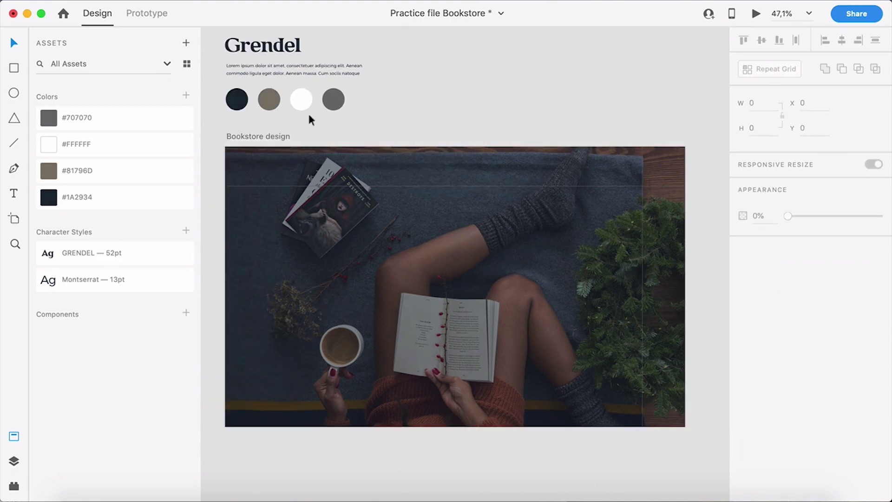
- Import search.svg from Finder's Logo & icon folder and cut and paste it onto the Bookstore design artboard
key("super+Tab")
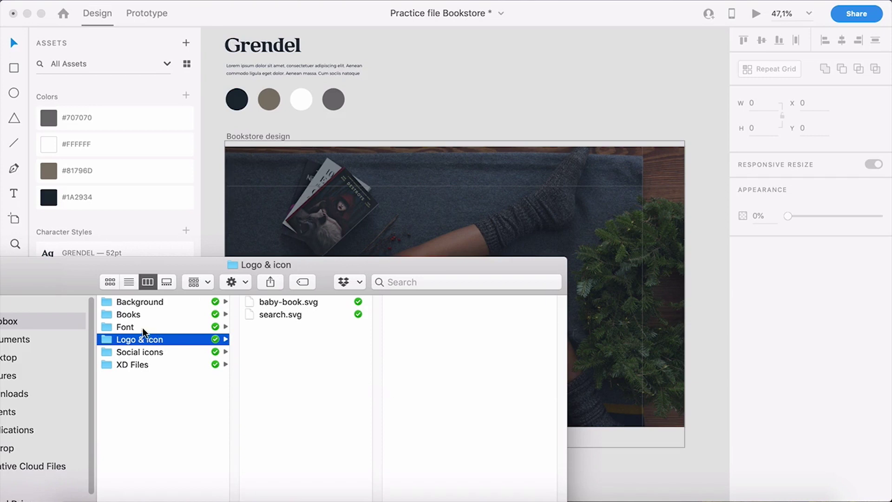
left_click_drag(280, 315, 322, 170)
scroll(449, 102, "up", 10)
scroll(550, 305, "down", 5)
key("super+x")
left_click_drag(363, 138, 269, 103)
left_click_drag(706, 251, 438, 201)
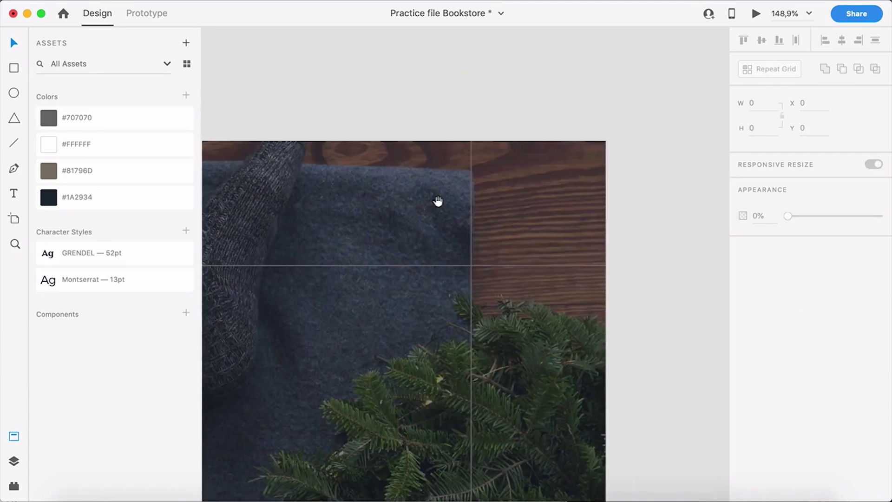
scroll(464, 202, "up", 4)
left_click(618, 178)
key("super+v")
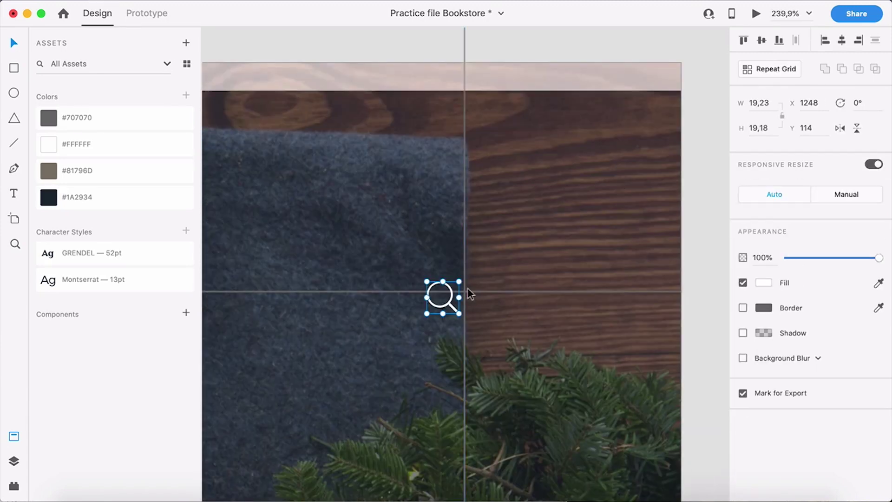
- Position the search icon in the artboard's upper-right corner at about X 1326, Y 51
left_click_drag(453, 304, 599, 204)
left_click_drag(586, 199, 580, 198)
scroll(580, 198, "down", 10)
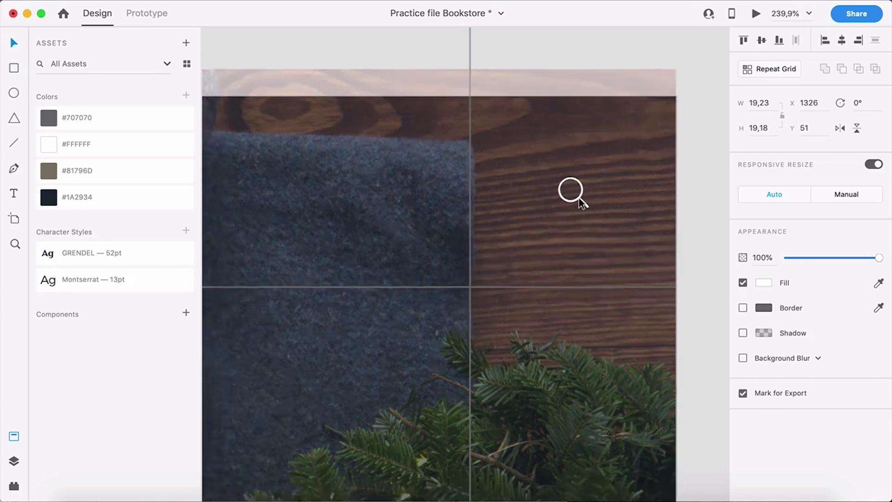
left_click(472, 157)
- Place baby-book.svg from Finder's Logo & icon folder onto the Bookstore design artboard
left_click_drag(377, 155, 591, 127)
key("super+Tab")
left_click_drag(269, 302, 535, 100)
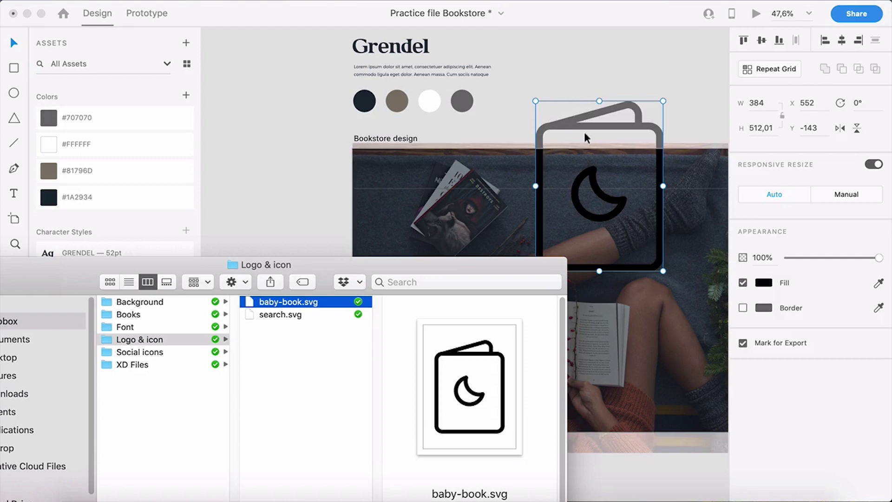
left_click(663, 275)
scroll(668, 269, "up", 5)
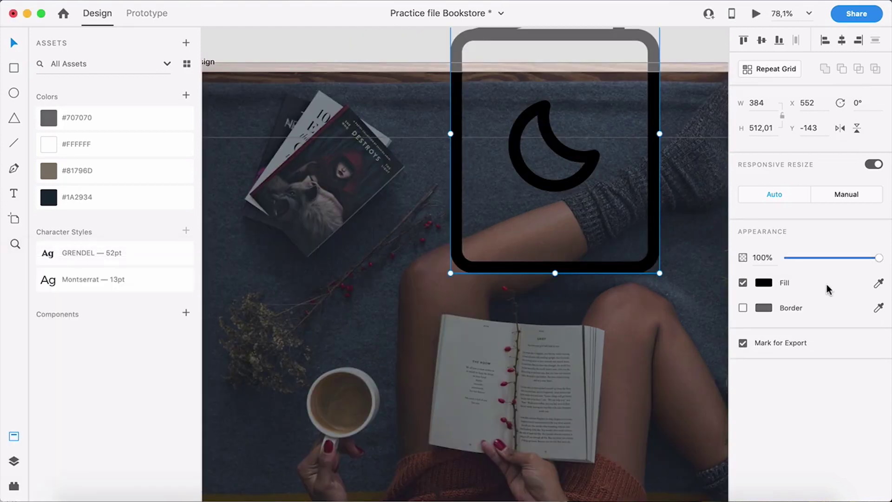
- Fill the book icon with white #FFFFFF and scale it down to about 26 × 35
left_click(764, 283)
left_click_drag(621, 231, 597, 214)
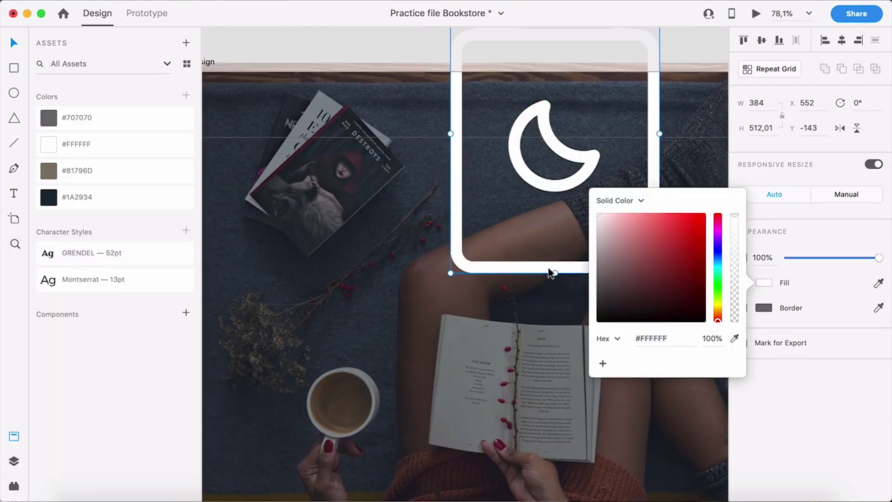
scroll(598, 243, "down", 4)
left_click_drag(631, 124, 549, 210)
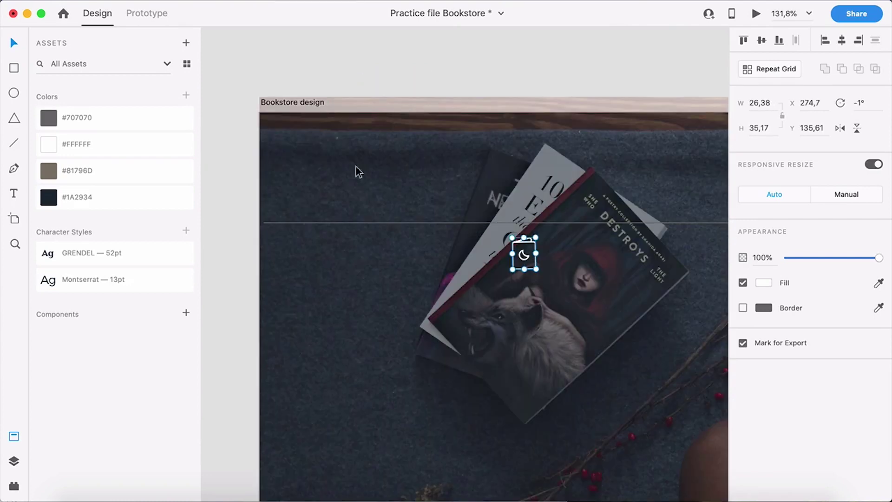
- Move the book icon into the artboard's upper-left corner at about Y 42, nudging it slightly to the right
left_click_drag(524, 253, 324, 173)
scroll(324, 172, "down", 4)
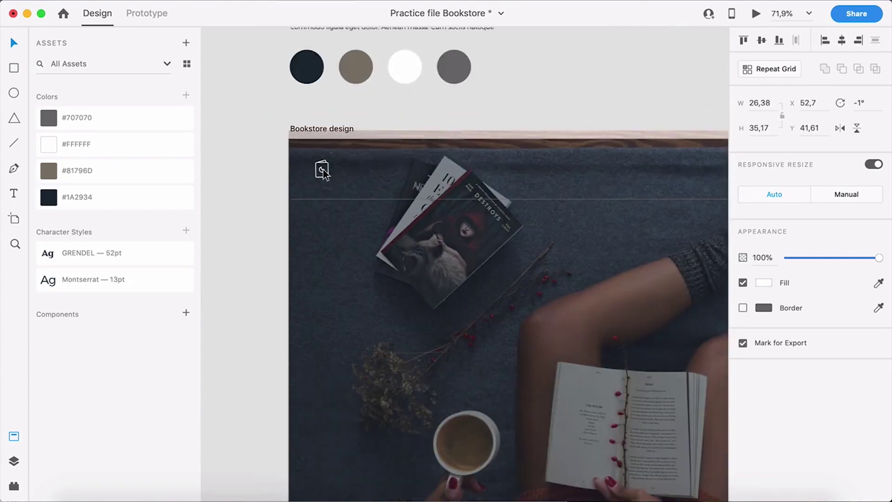
scroll(323, 172, "up", 5)
key("shift+Right")
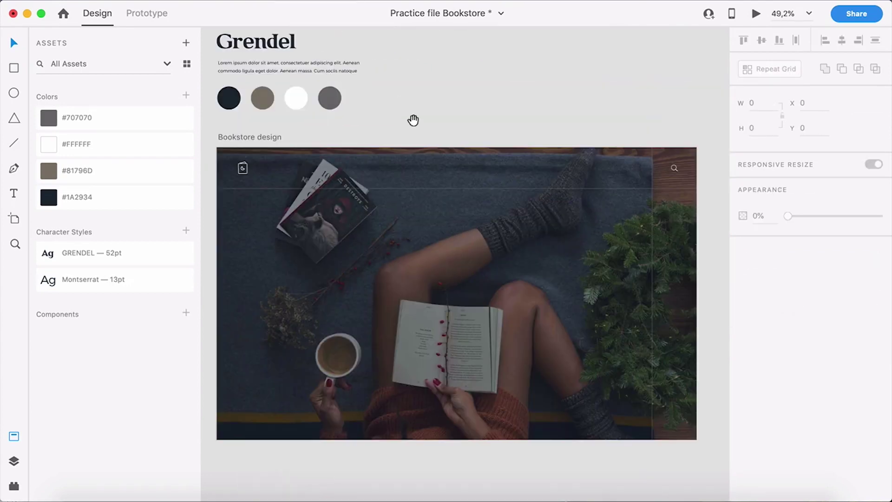
- Copy the Grendel heading onto the header area at about X 463, Y 15 and fill the copy with white
left_click(271, 45)
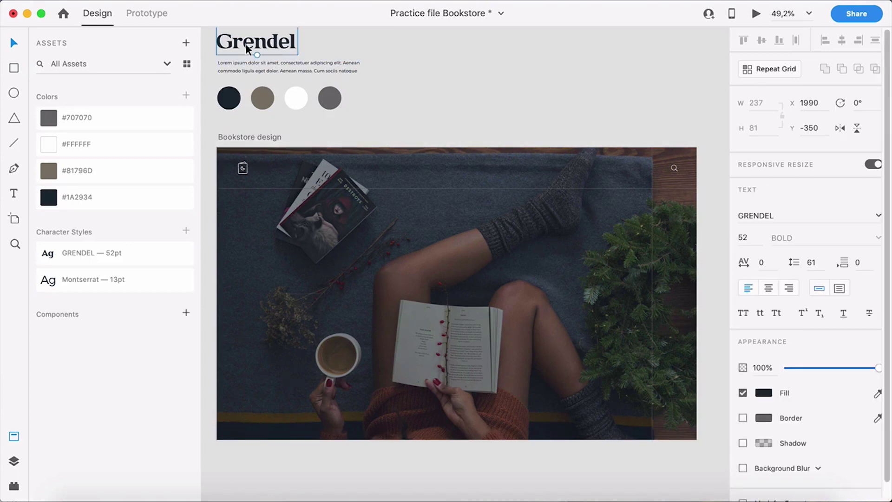
left_click_drag(246, 41, 407, 171)
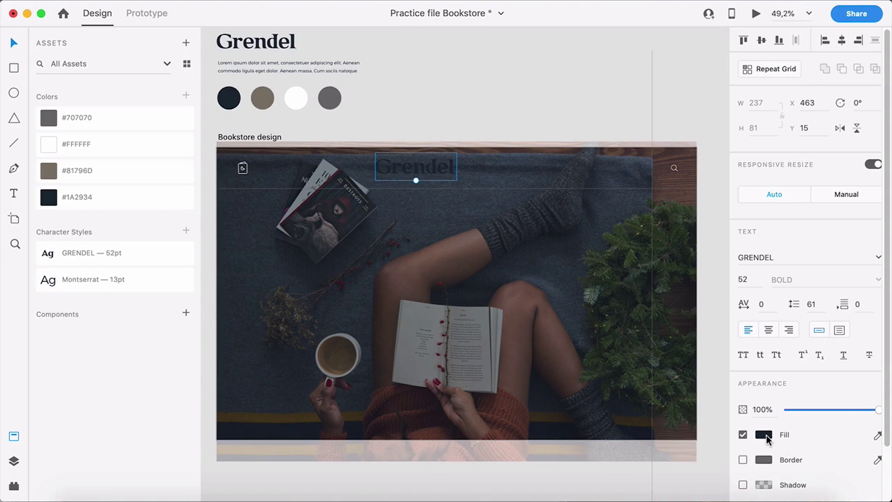
left_click(768, 439)
left_click_drag(651, 372, 557, 270)
left_click(448, 91)
- Change the copied heading's text to "Home" and set its font size to 14
scroll(431, 163, "up", 5)
double_click(391, 169)
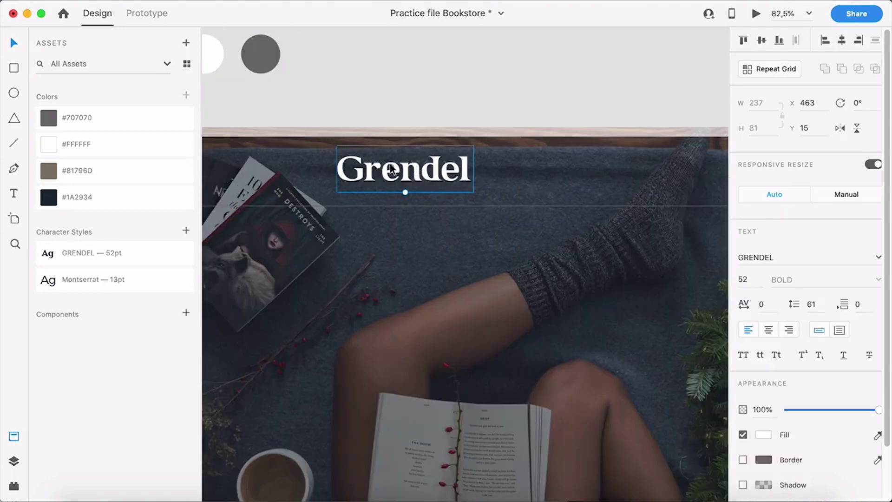
type("Home")
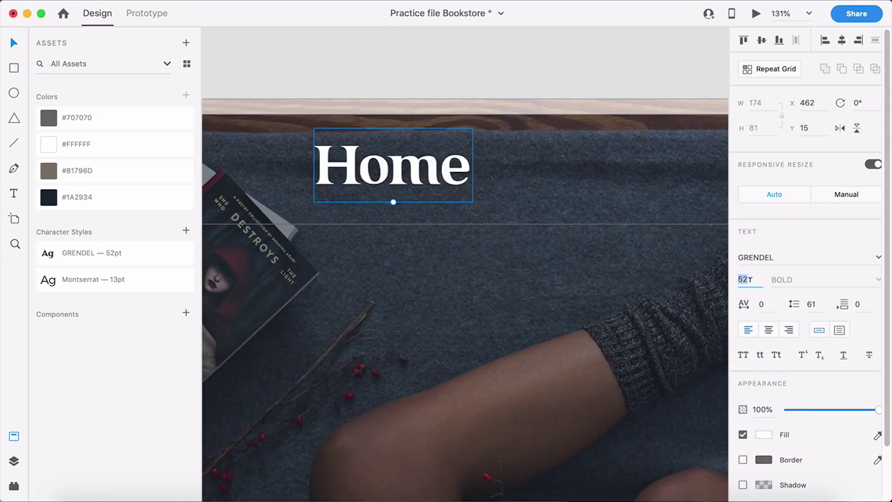
type("14")
key("Return")
- Duplicate the Home label along the header row and retype the copies as Books, Collection, Webshop, Subscribe and Contact
left_click_drag(333, 182, 413, 179)
scroll(396, 178, "down", 3)
scroll(329, 182, "up", 3)
double_click(410, 176)
type("Boo")
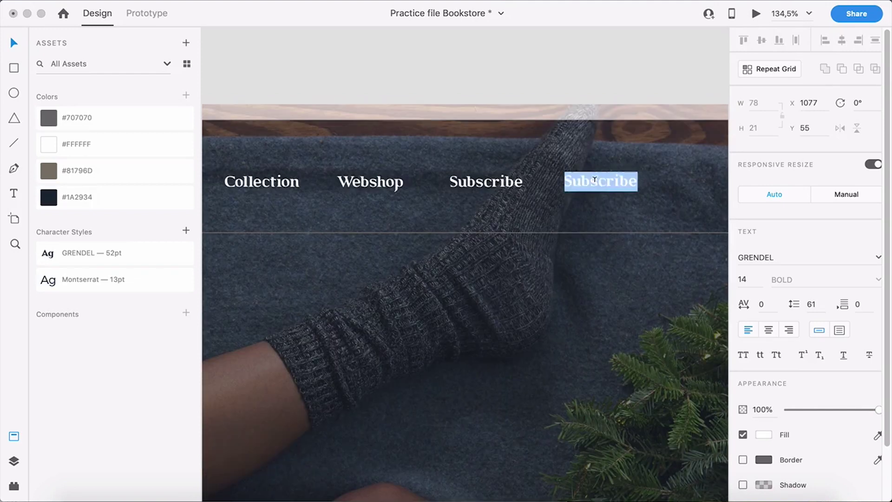
type("Contact")
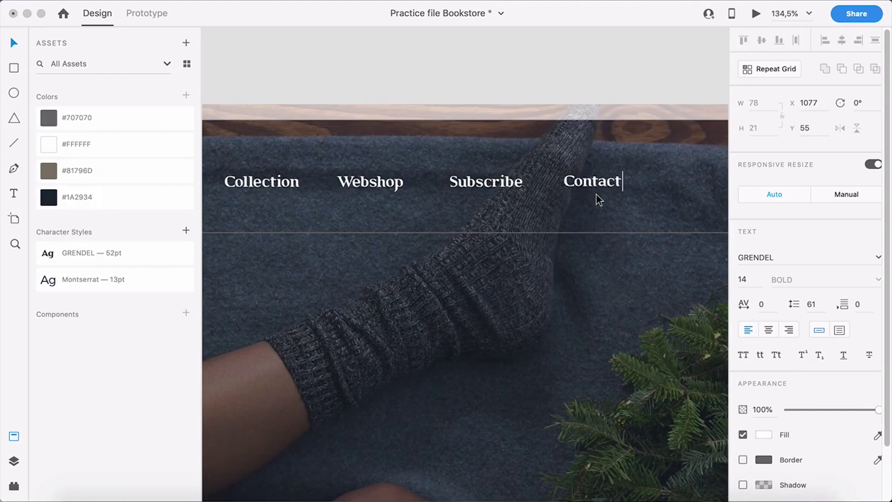
- Move the Home label to X 496 and distribute all six navigation labels evenly in the horizontal direction
scroll(600, 200, "down", 3)
left_click(281, 172)
left_click_drag(292, 170, 340, 157)
left_click_drag(276, 103, 680, 166)
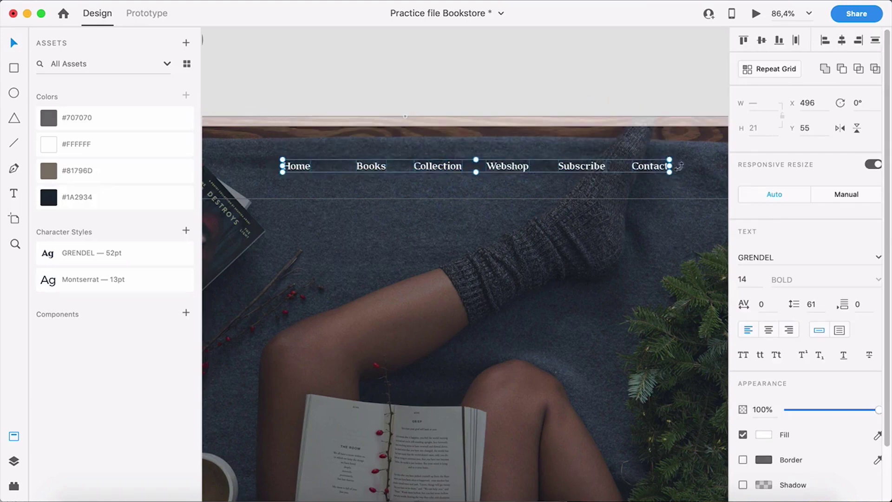
left_click(794, 42)
left_click(445, 86)
- Draw a line about 28 wide centred under the Home label and sample white from the text for its border
scroll(287, 164, "up", 5)
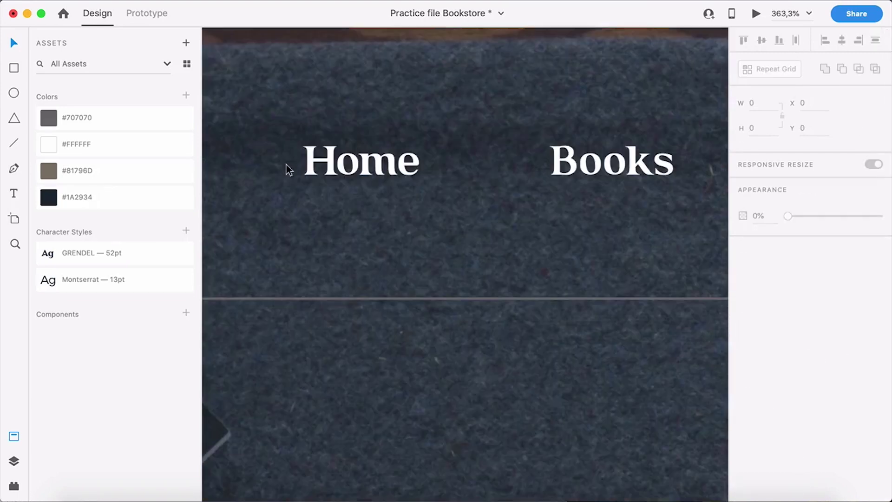
scroll(300, 176, "up", 2)
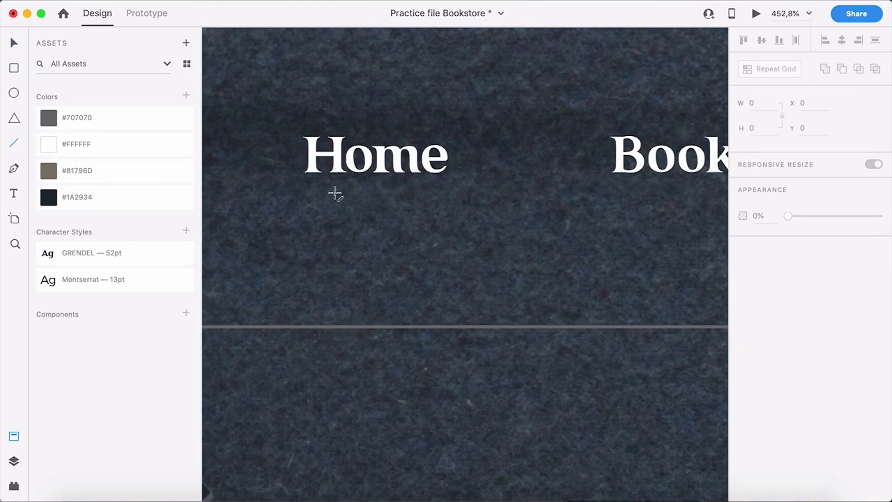
left_click_drag(335, 193, 421, 193)
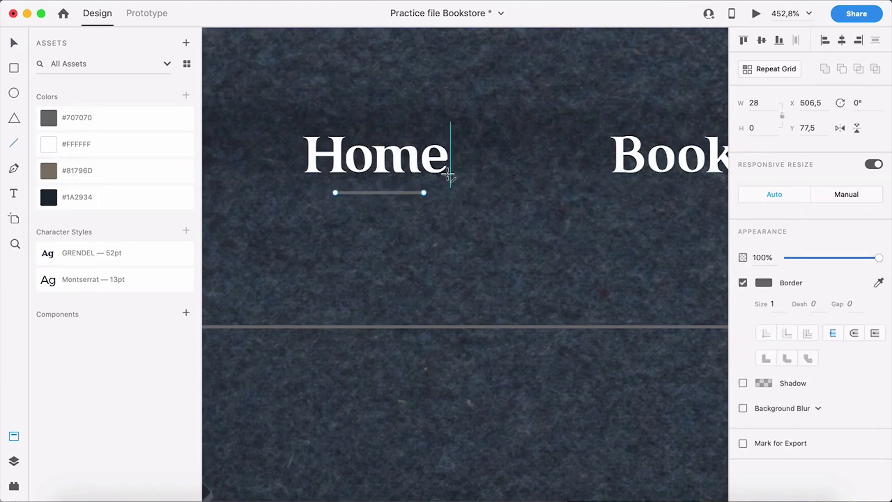
left_click(877, 283)
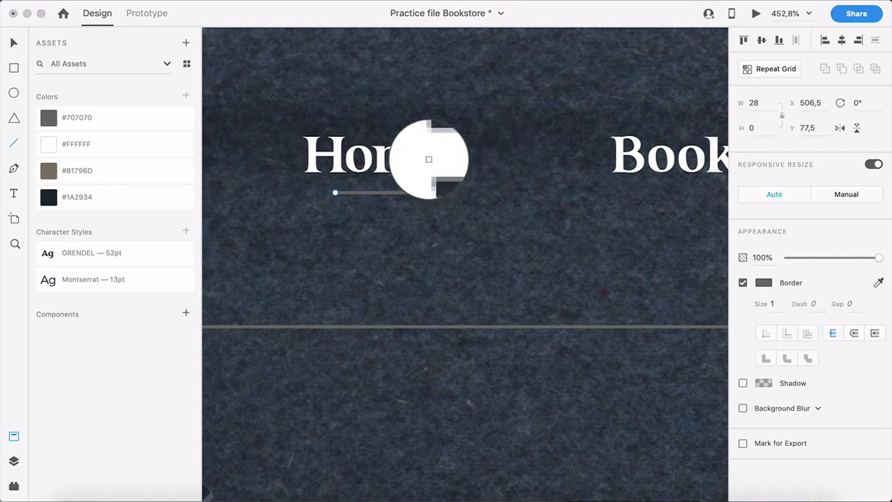
left_click(424, 158)
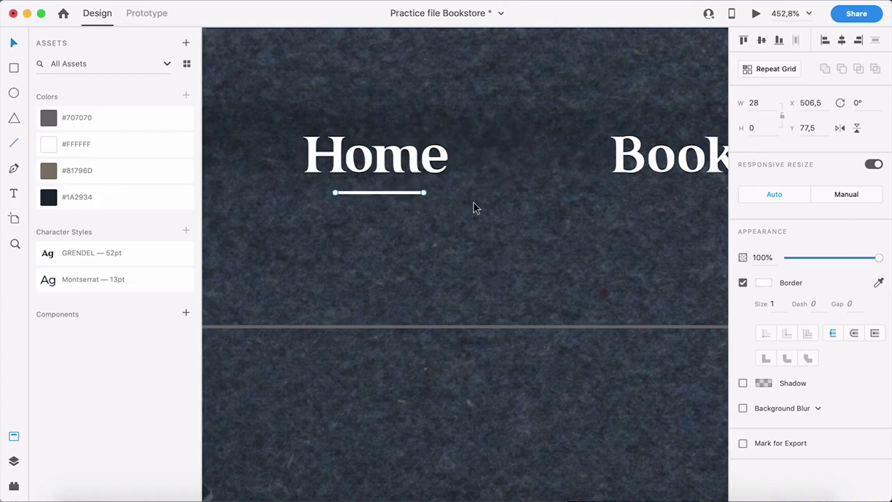
- Nudge the Home underline down to Y 82,5
key("Down")
key("Down")
key("Down")
key("Down")
key("Down")
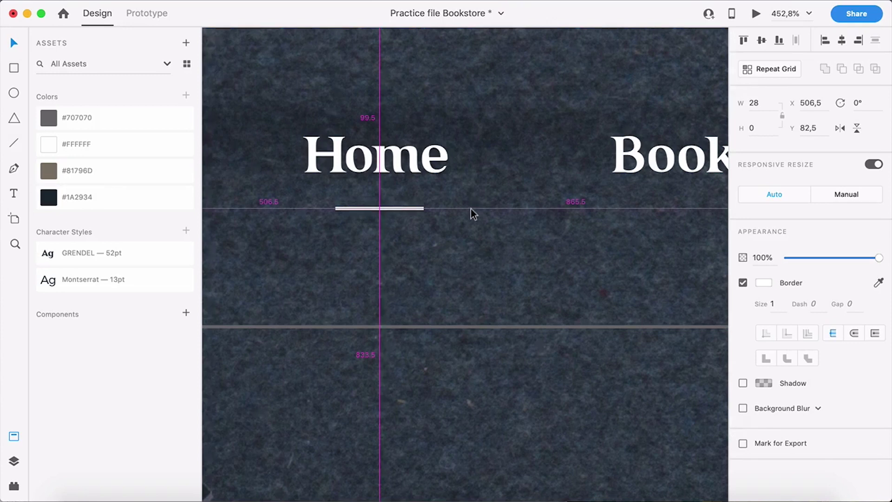
- Group the six navigation labels together with the Home underline and select the group
key("super+0")
left_click_drag(388, 143, 644, 186)
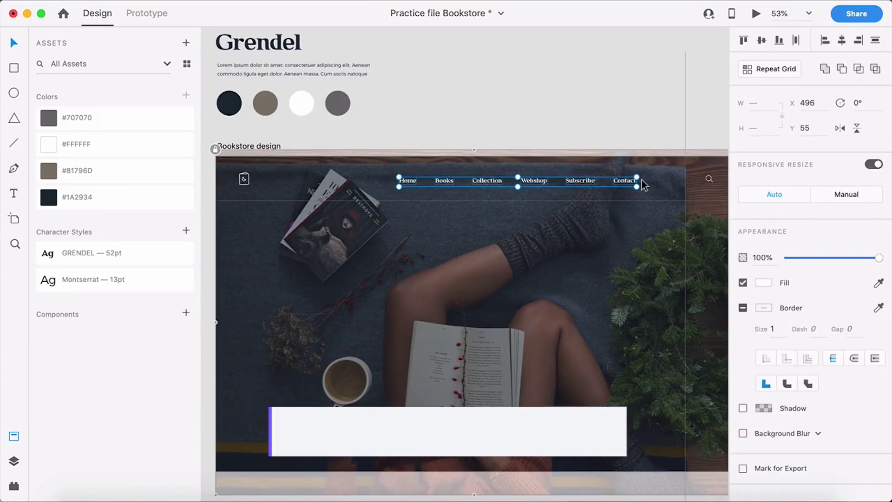
key("super+g")
left_click(523, 112)
left_click(490, 180)
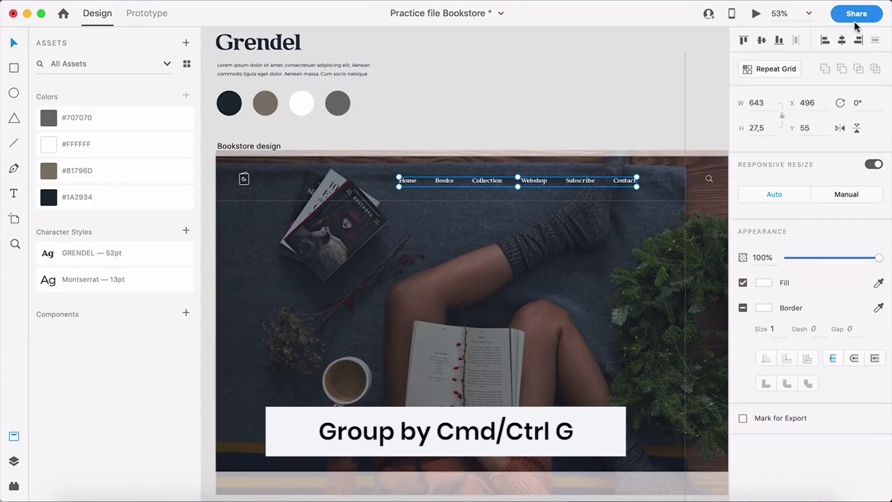
- Select the six navigation labels without the Home underline and set their text to all caps
left_click(531, 139)
scroll(533, 136, "down", 2)
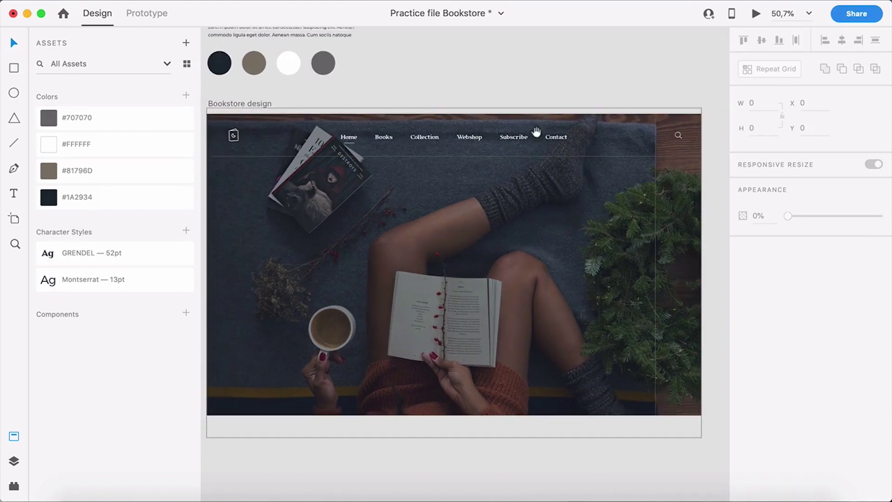
scroll(275, 126, "up", 5)
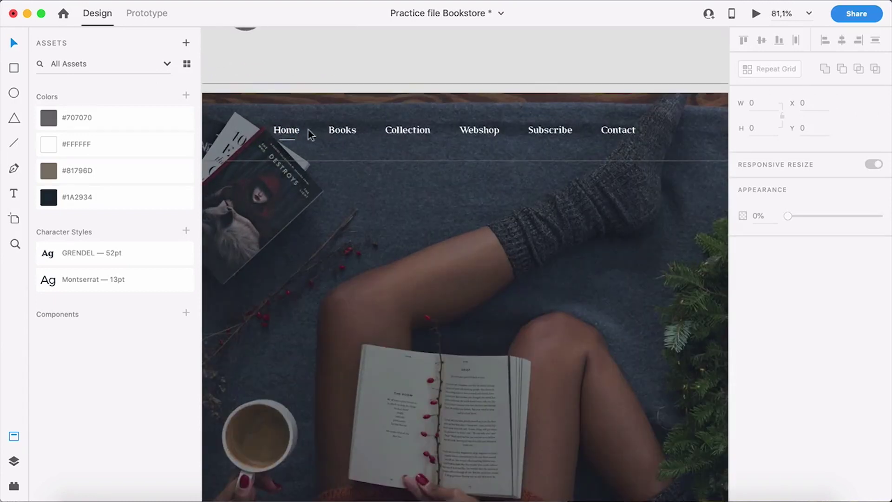
left_click(289, 130)
left_click(299, 86)
left_click(503, 129)
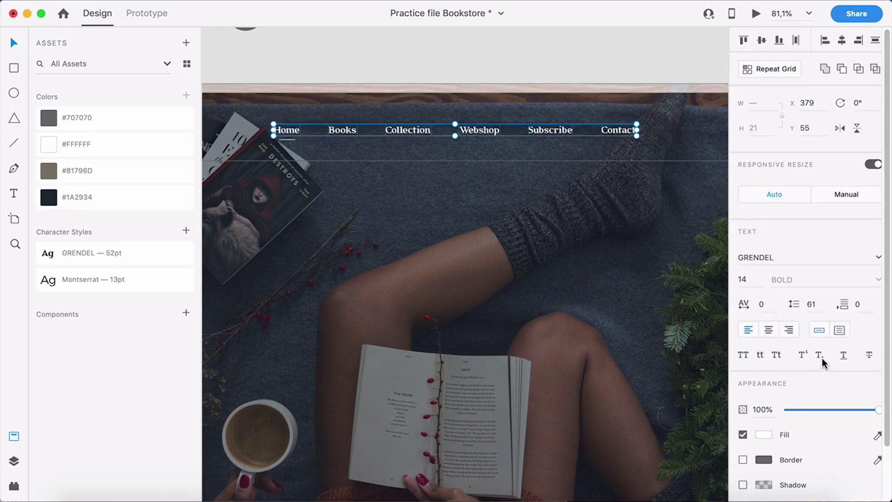
left_click(744, 355)
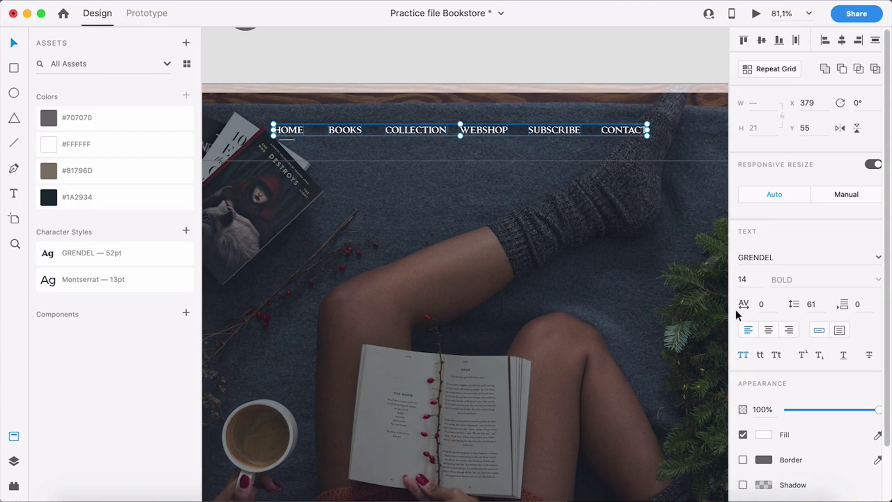
- Set the navigation labels' font size to 12 and distribute them evenly in the horizontal direction
scroll(557, 185, "down", 1)
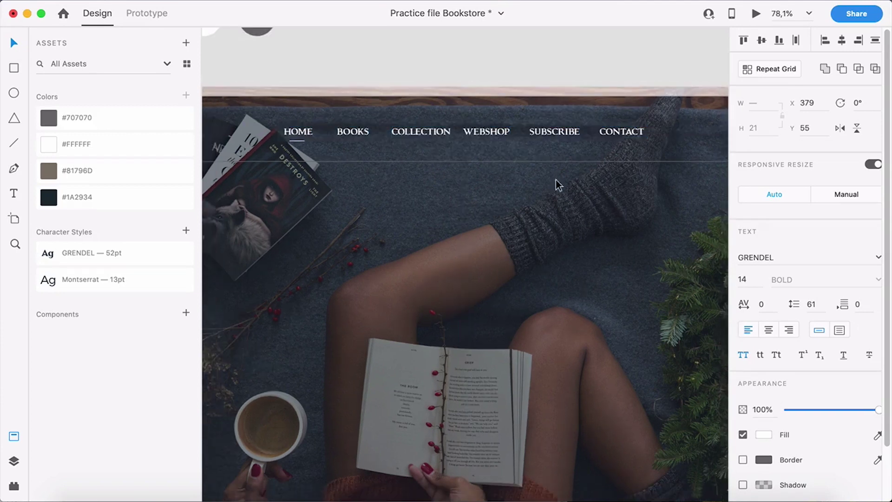
type("12")
key("Return")
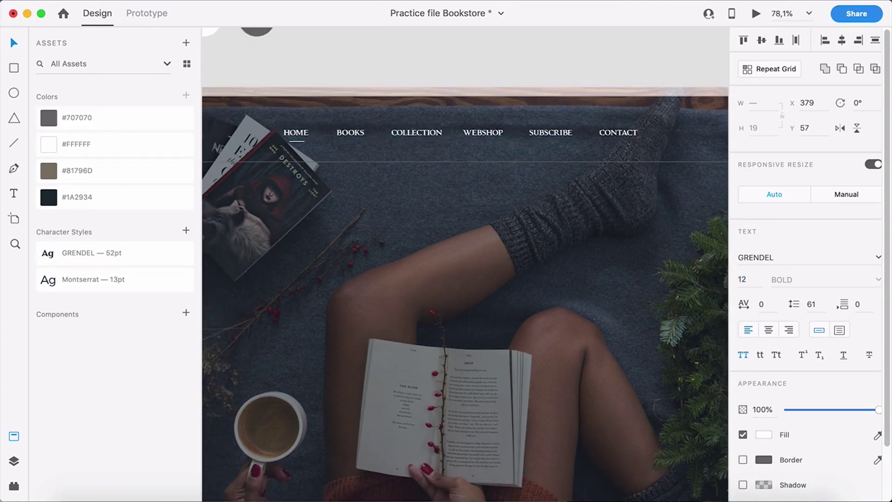
scroll(513, 209, "down", 1)
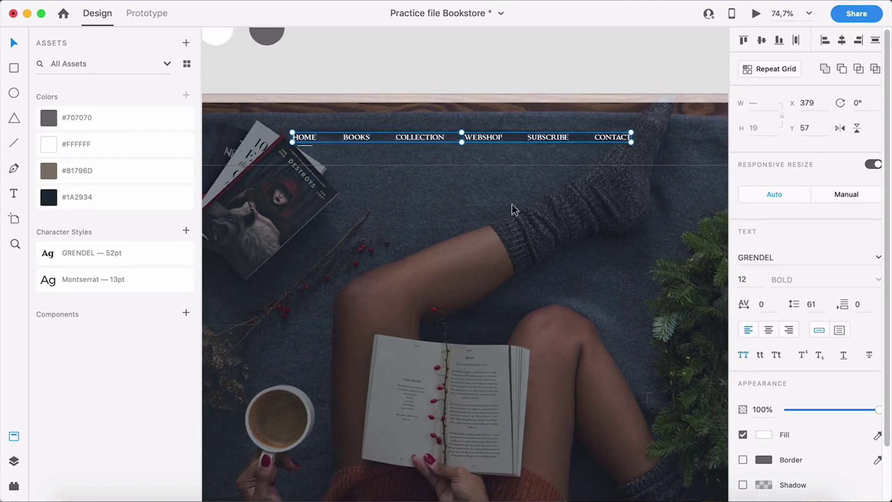
left_click(795, 41)
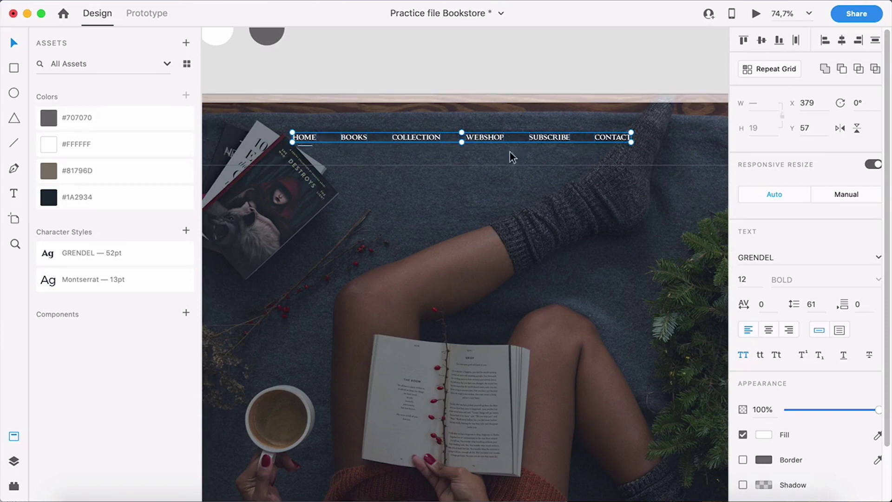
- Group the six uppercase navigation labels with the Home underline
scroll(302, 148, "up", 10)
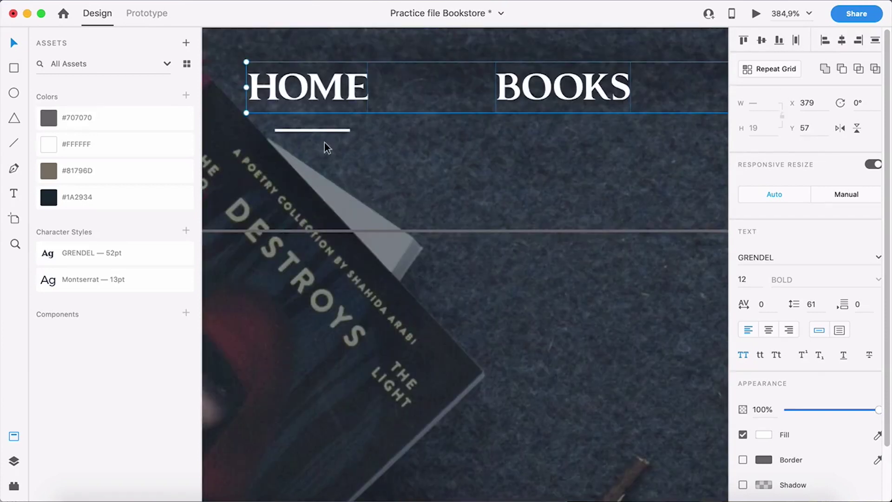
scroll(360, 186, "down", 10)
left_click_drag(335, 165, 605, 182)
key("super+g")
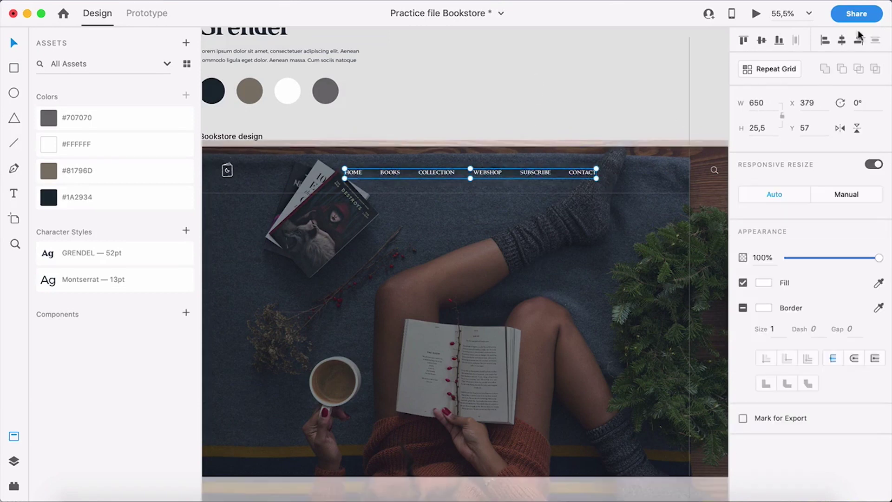
- Unlock the background photo, move it up to Y -40 and lock it again
scroll(486, 88, "down", 2)
left_click(576, 175)
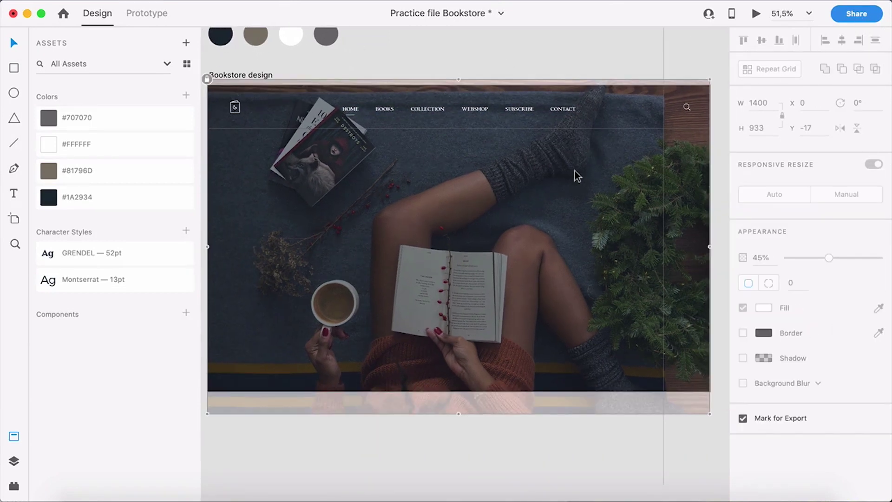
scroll(530, 98, "up", 3)
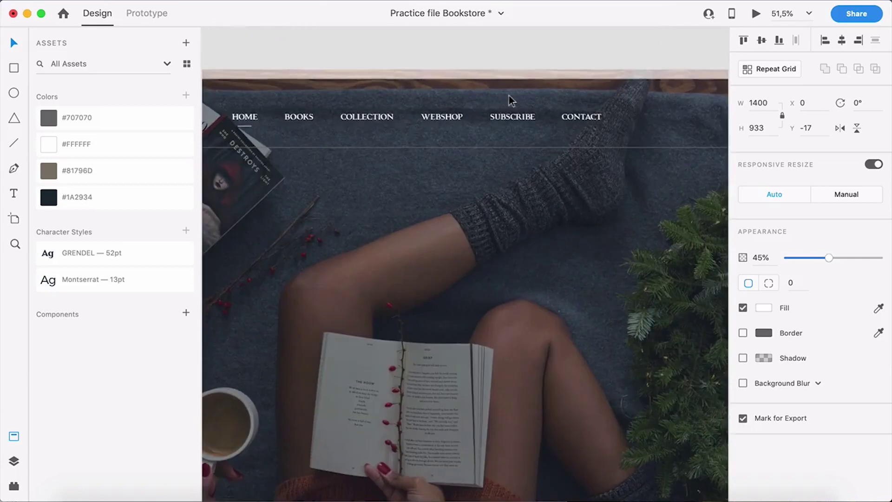
left_click_drag(492, 94, 495, 83)
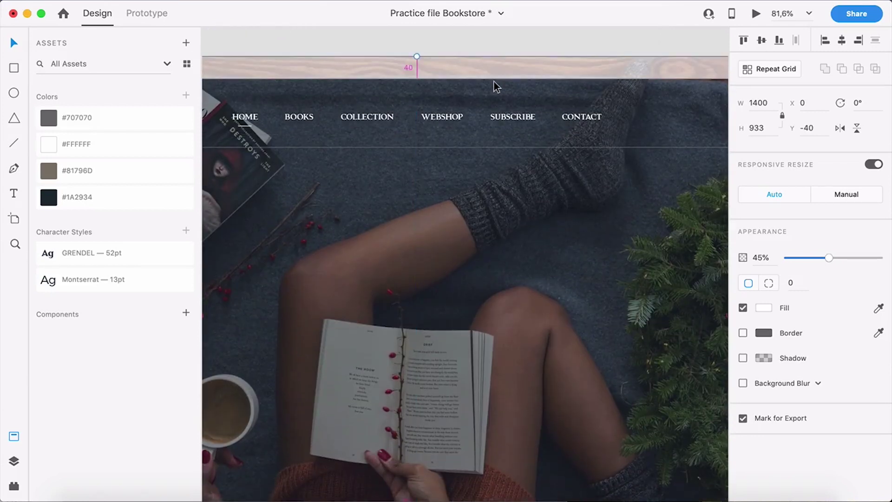
scroll(495, 81, "down", 3)
left_click(496, 50)
left_click(487, 190)
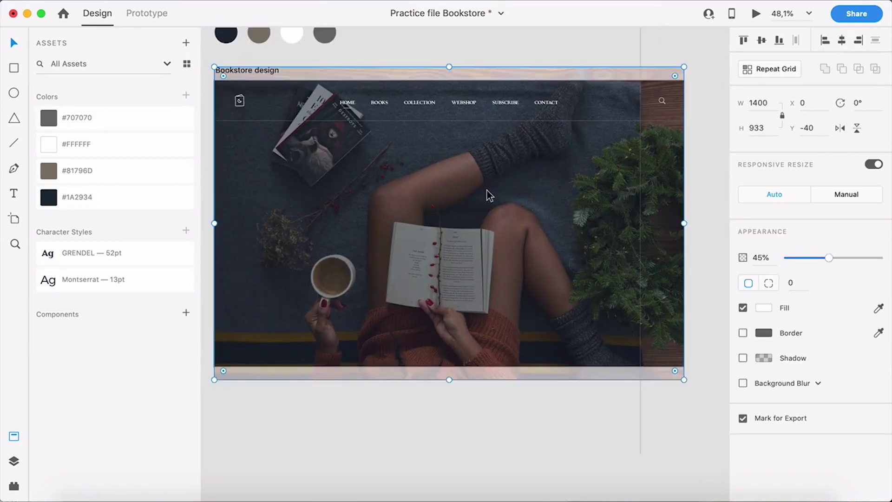
key("Escape")
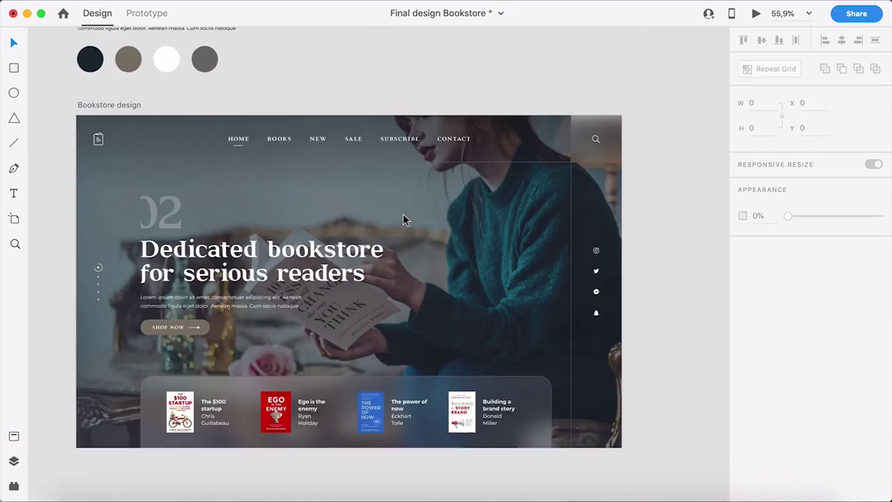
- Place a copy of the Grendel sample text on the hero photo at about X 212, Y 333, and sample white for its fill
scroll(157, 313, "up", 5)
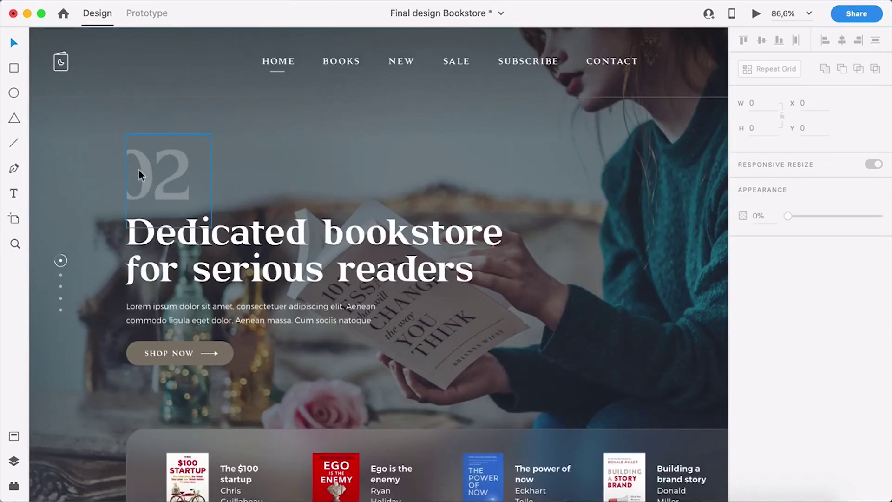
scroll(166, 188, "down", 3)
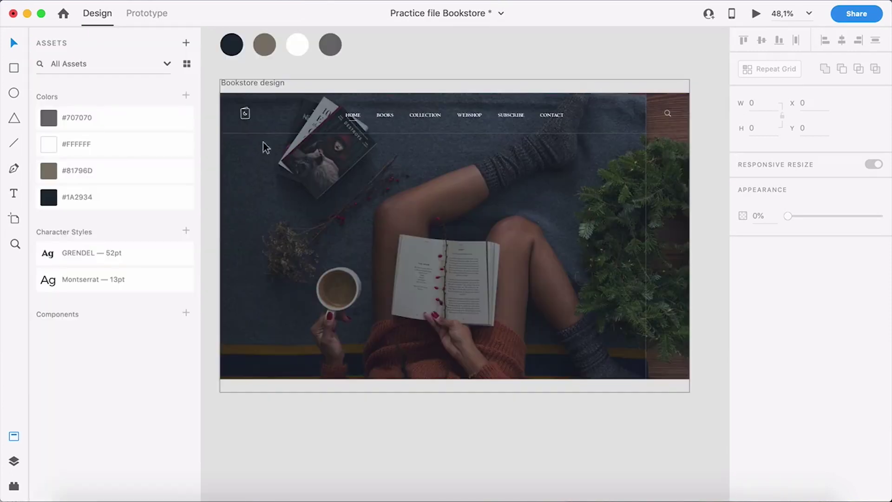
scroll(260, 186, "up", 4)
scroll(279, 116, "down", 1)
left_click(287, 80)
left_click_drag(286, 79, 338, 276)
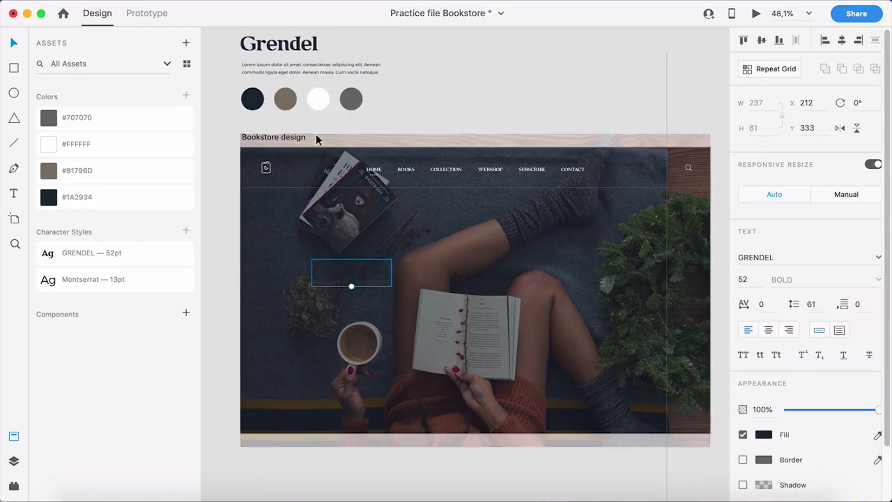
key("i")
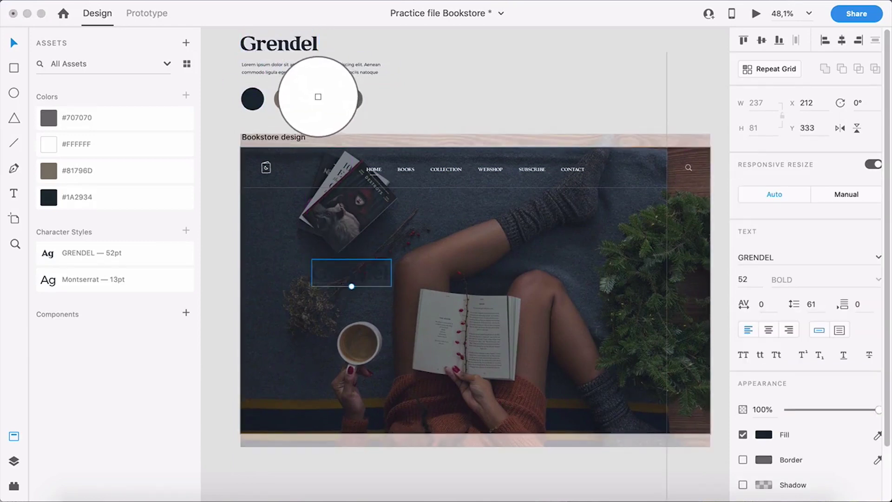
left_click(318, 98)
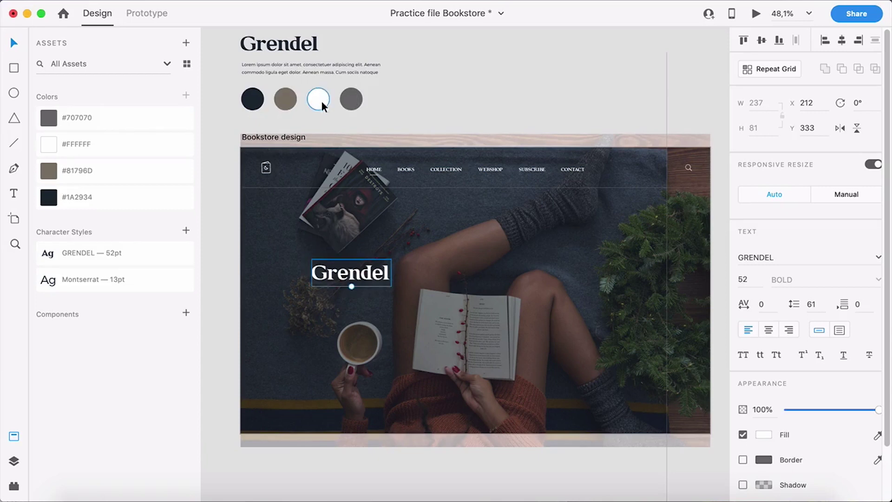
- Replace the copied Grendel text on the photo with "Dedicated bookstore for serious readers"
scroll(322, 103, "up", 1)
scroll(319, 227, "down", 2)
scroll(312, 226, "up", 2)
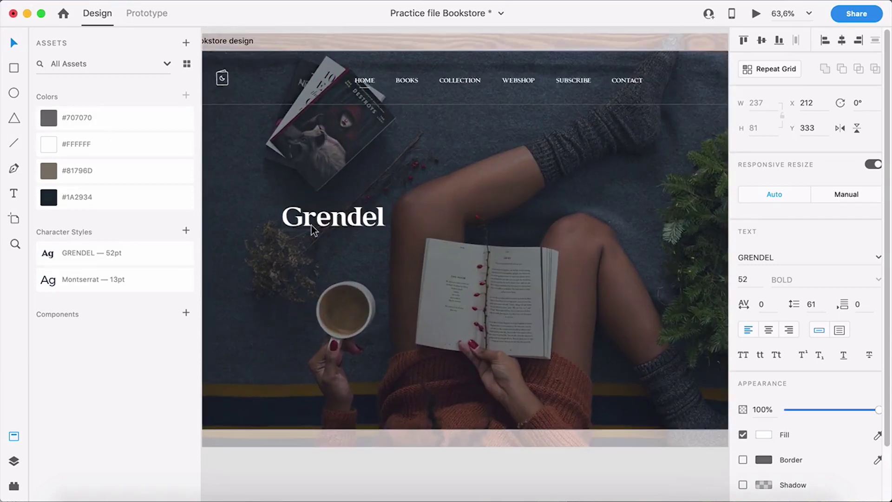
double_click(311, 228)
type("De")
type("dicated bookstore for serious")
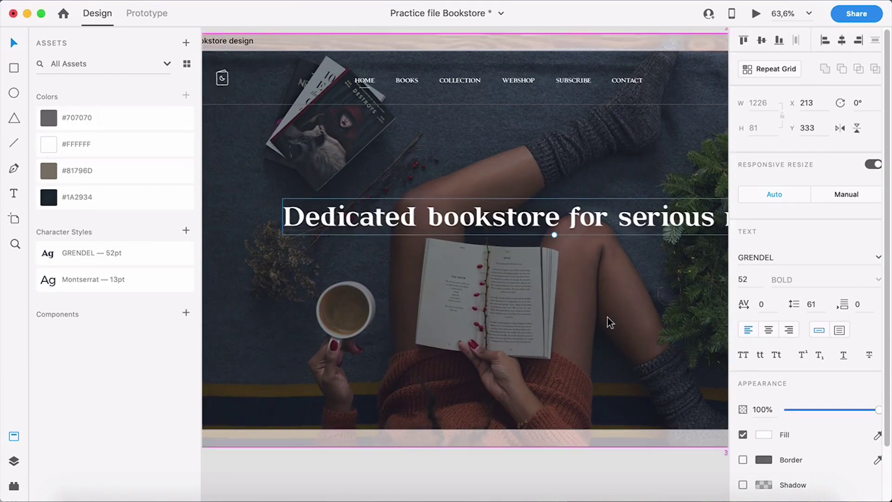
- Convert the heading to fixed-size area text about 658 wide and 144 high, wrapping it onto two lines
scroll(464, 232, "down", 2)
left_click(838, 330)
scroll(713, 238, "right", 1)
left_click_drag(713, 237, 514, 262)
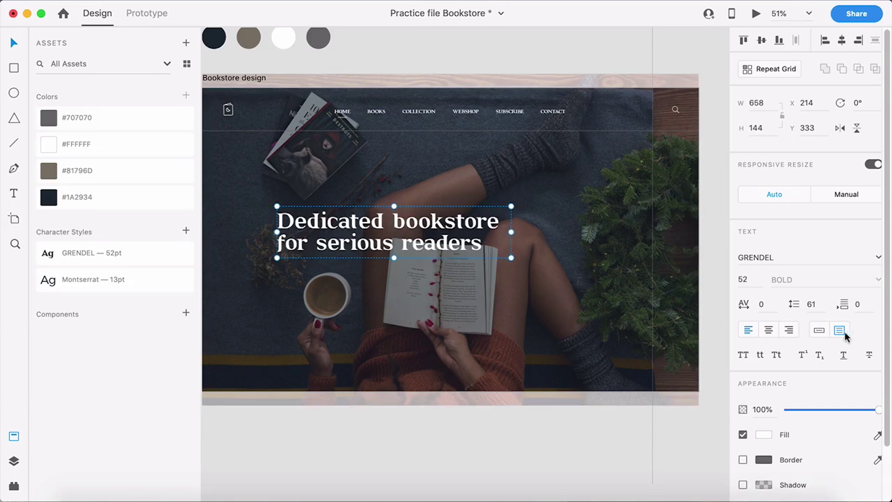
- Place a copy of the Lorem ipsum sample paragraph below the hero heading and sample white for its fill
scroll(352, 221, "up", 3)
left_click(272, 56)
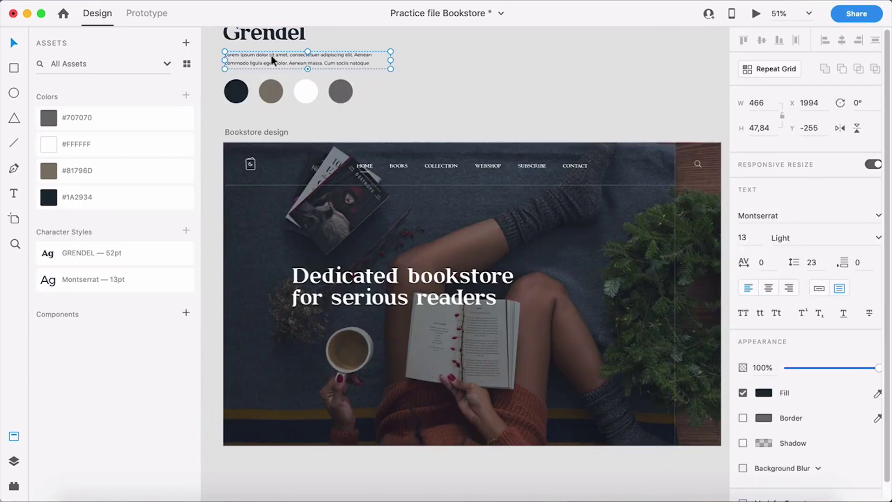
left_click_drag(255, 55, 329, 320)
scroll(326, 328, "up", 5)
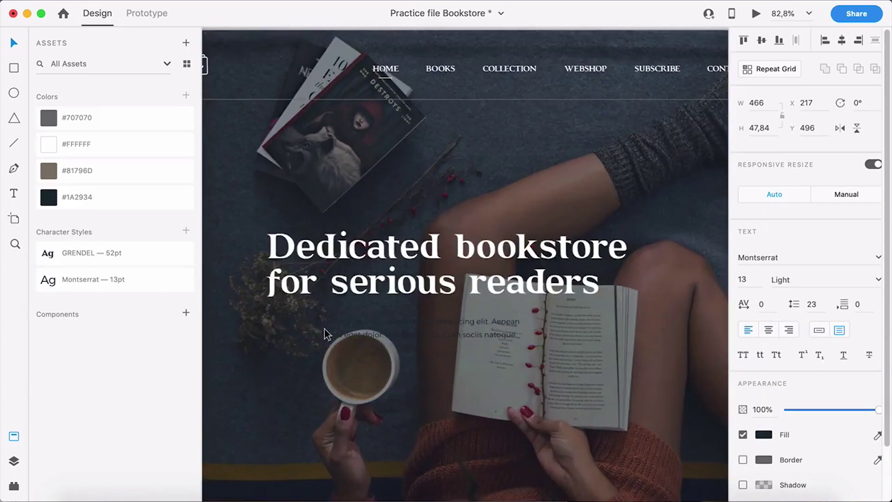
scroll(328, 331, "down", 3)
scroll(328, 331, "down", 3)
key("i")
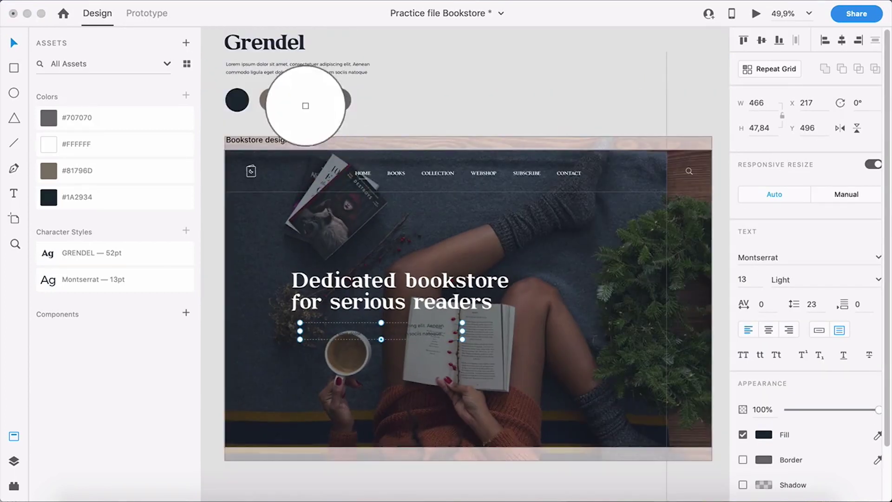
left_click(303, 97)
- Move the white paragraph to X 193, Y 487, aligned with the heading's left edge directly beneath it
scroll(300, 338, "up", 5)
left_click_drag(338, 329, 321, 322)
scroll(320, 322, "down", 4)
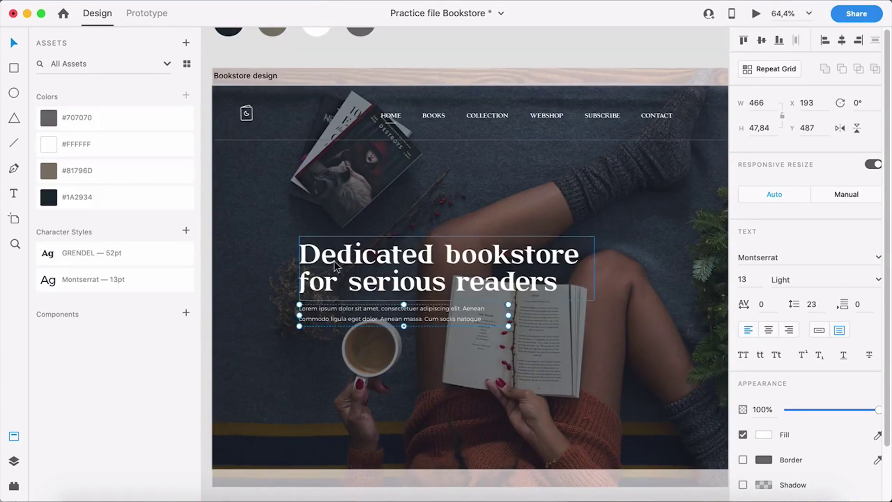
left_click_drag(337, 240, 344, 269)
left_click(353, 256)
scroll(354, 255, "up", 1)
scroll(355, 270, "down", 5)
scroll(355, 281, "up", 5)
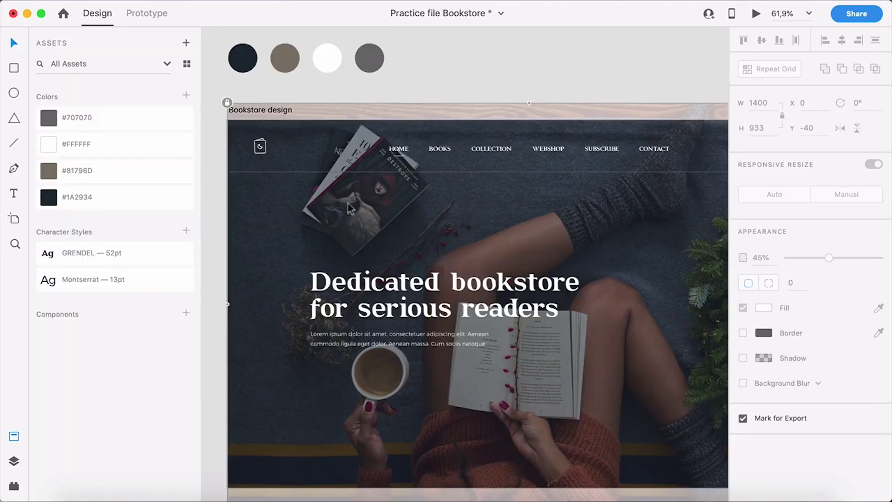
- Place another copy of the Grendel sample above the heading at about X 212, Y 261, and fill it light grey, about #D3D3D3
scroll(301, 121, "up", 5)
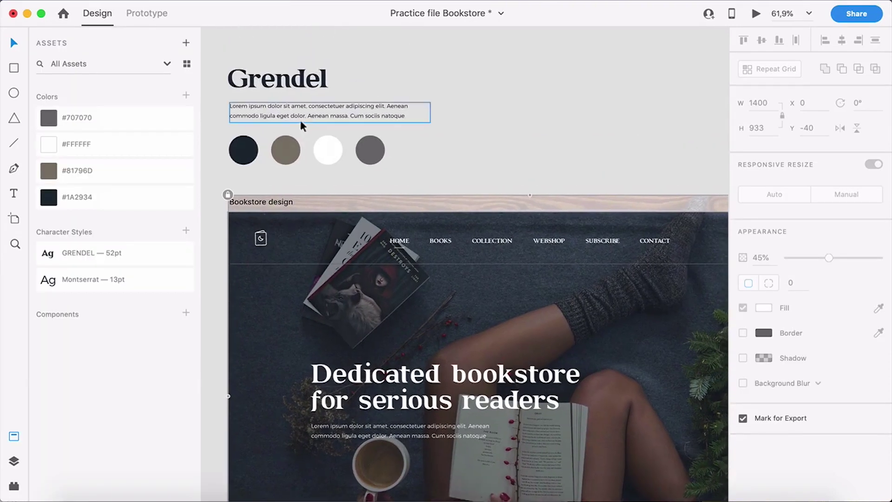
left_click(255, 80)
left_click_drag(348, 344, 347, 344)
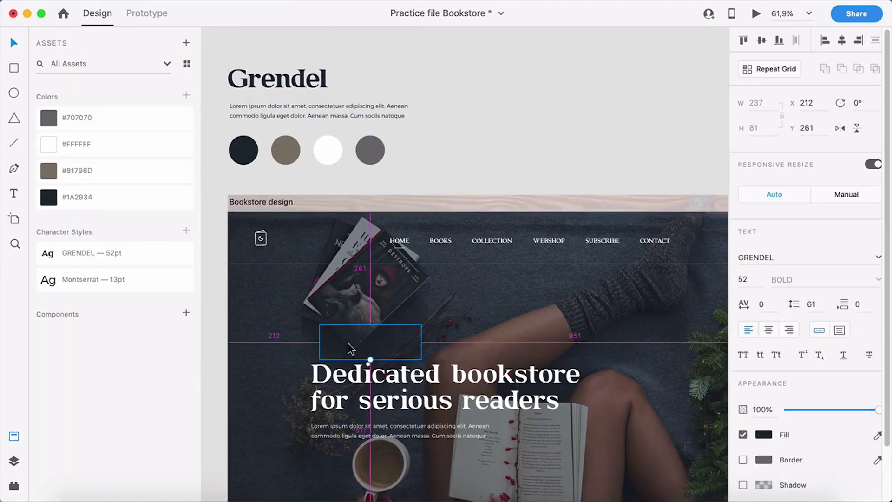
scroll(349, 344, "up", 5)
scroll(340, 355, "down", 3)
left_click(762, 434)
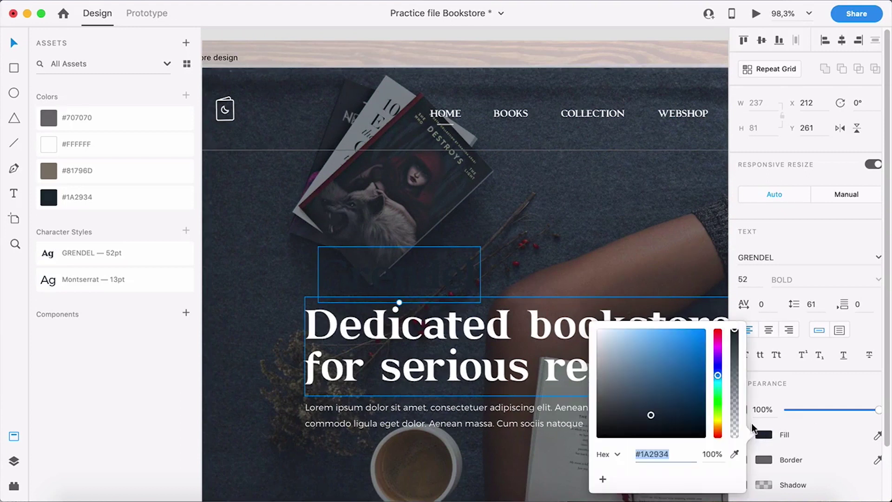
left_click_drag(612, 349, 590, 348)
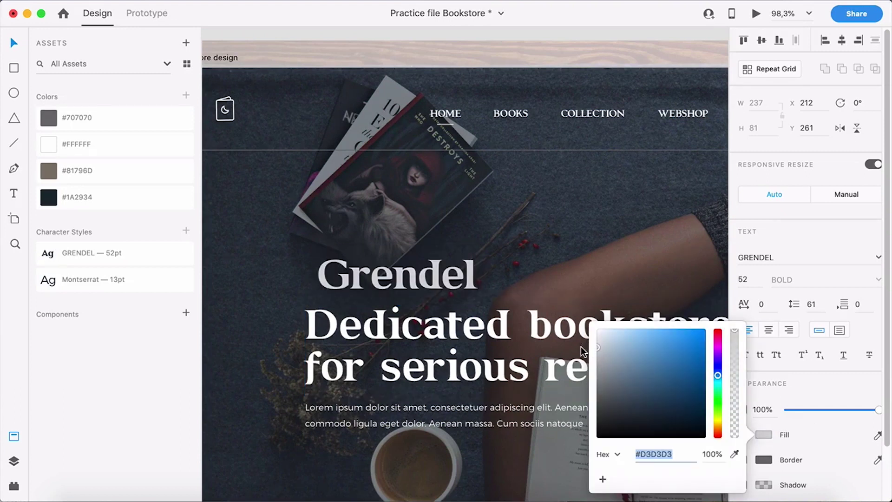
- Duplicate the grey swatch circle to the end of the palette row and set the copy's fill to #D6D6D6
scroll(432, 307, "down", 5)
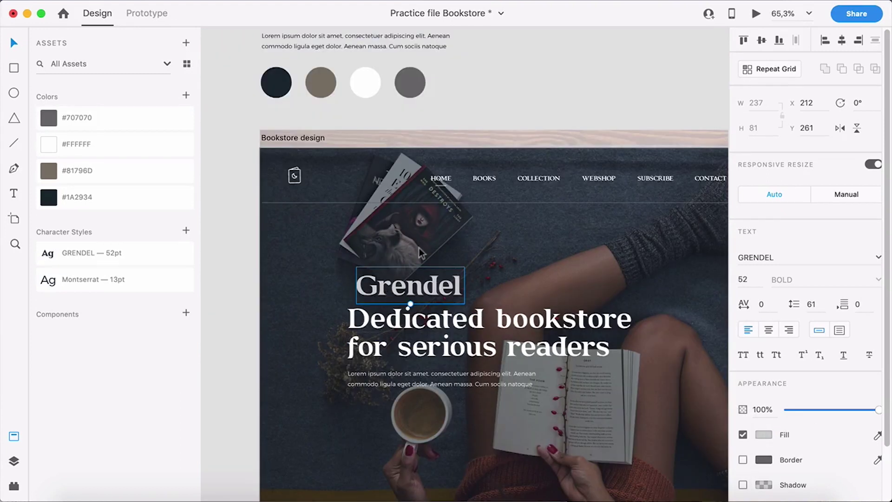
scroll(411, 80, "up", 1)
left_click_drag(414, 74, 461, 71)
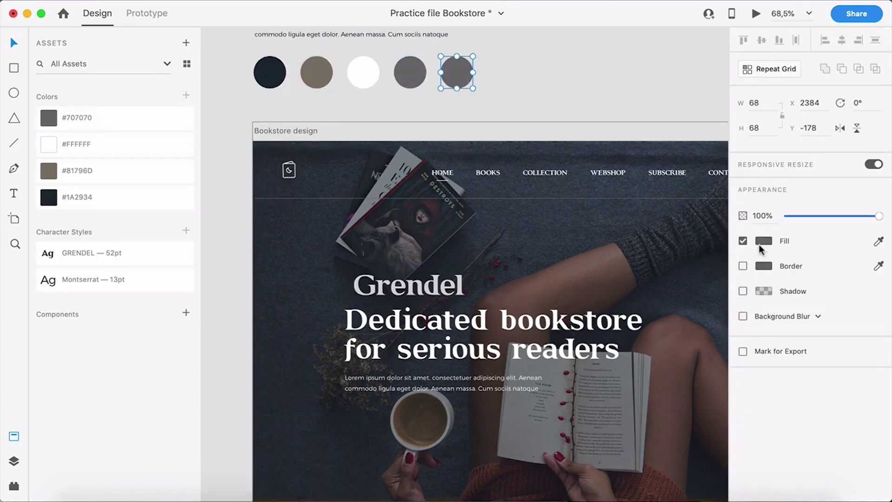
left_click(758, 241)
type("D6D6D6")
key("Return")
left_click(445, 106)
left_click(449, 76)
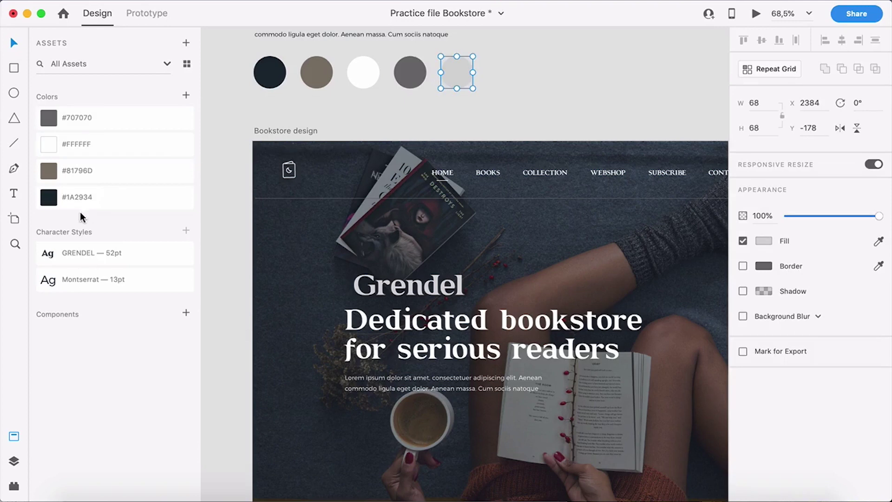
- Add the light grey #D6D6D6 swatch to the document's colour assets
left_click(185, 95)
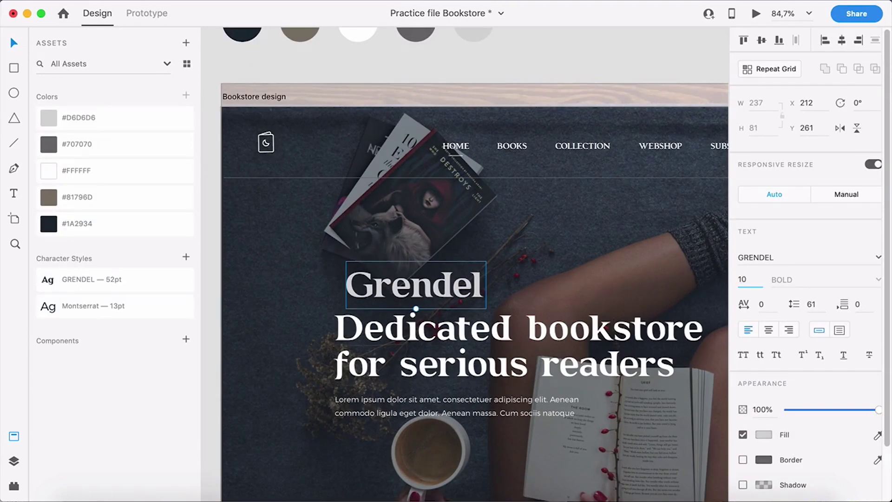
- Set the Grendel copy above the heading to font size 100 and replace its text with "02"
key("Return")
key("super+a")
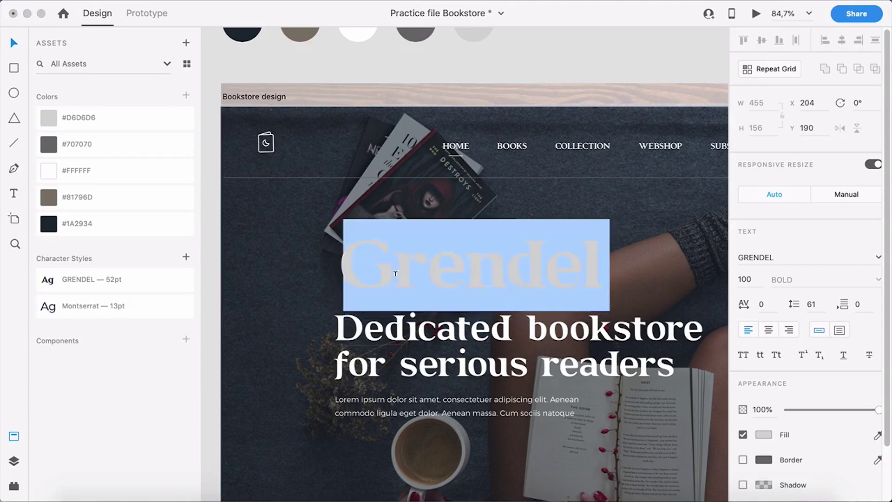
type("02")
key("Escape")
scroll(356, 269, "up", 5)
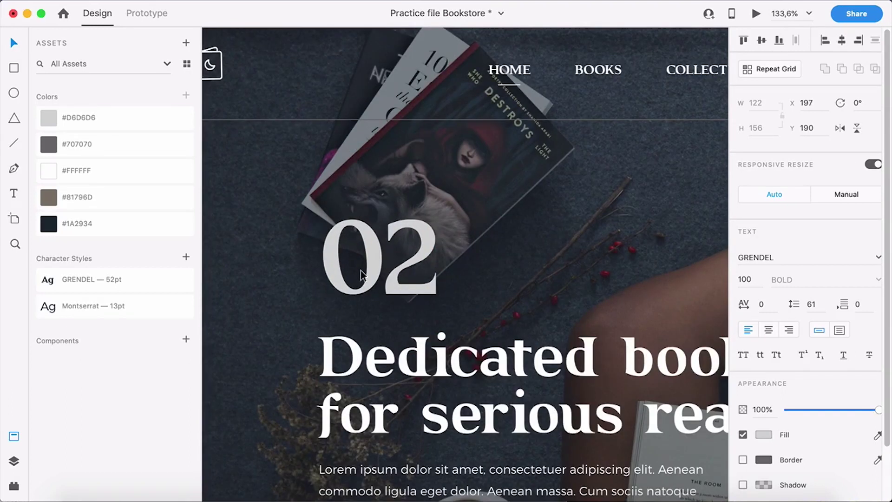
- Move the "02" numeral to about X 169, Y 189, so it overhangs the heading's left edge
scroll(356, 270, "down", 5)
scroll(356, 270, "left", 1)
left_click(243, 219)
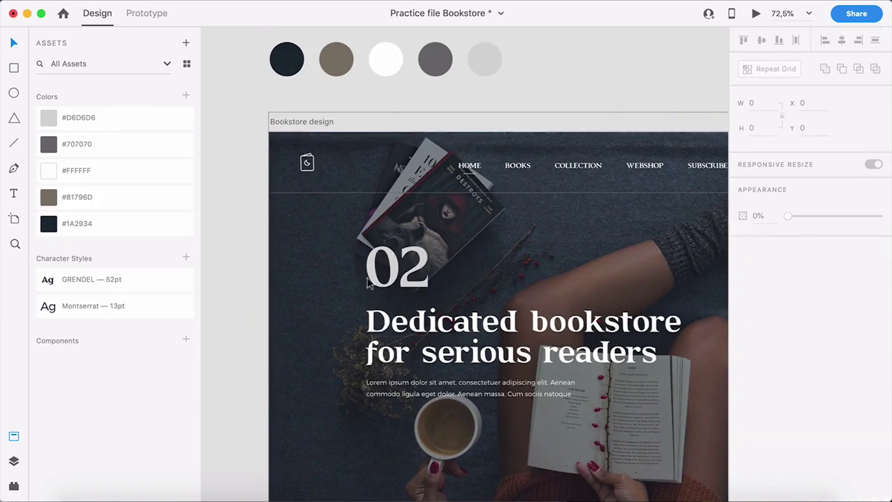
scroll(394, 271, "up", 4)
left_click_drag(386, 260, 367, 261)
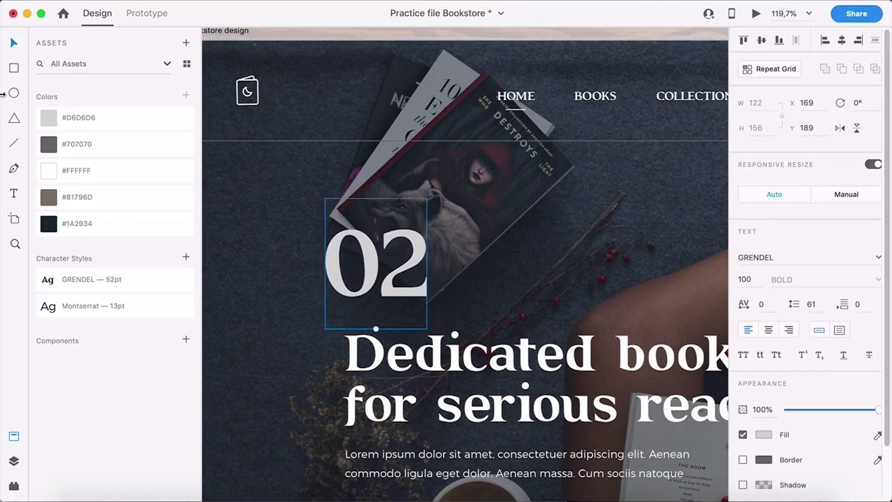
- Draw a borderless white rectangle about 106 × 173 over the "02", starting at the heading's left edge at X 193, Y 172
left_click(14, 68)
mouse_move(305, 173)
left_mouse_down()
mouse_move(378, 320)
mouse_move(393, 322)
left_mouse_up()
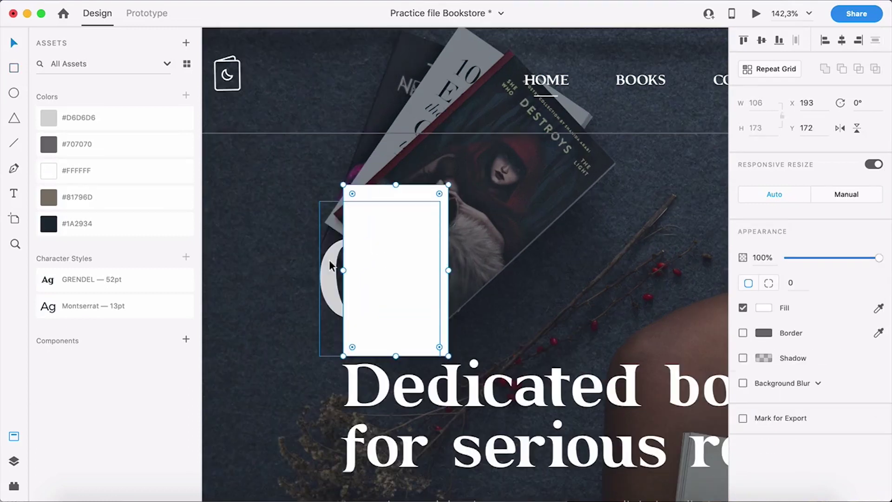
left_click(329, 259)
left_click(378, 210)
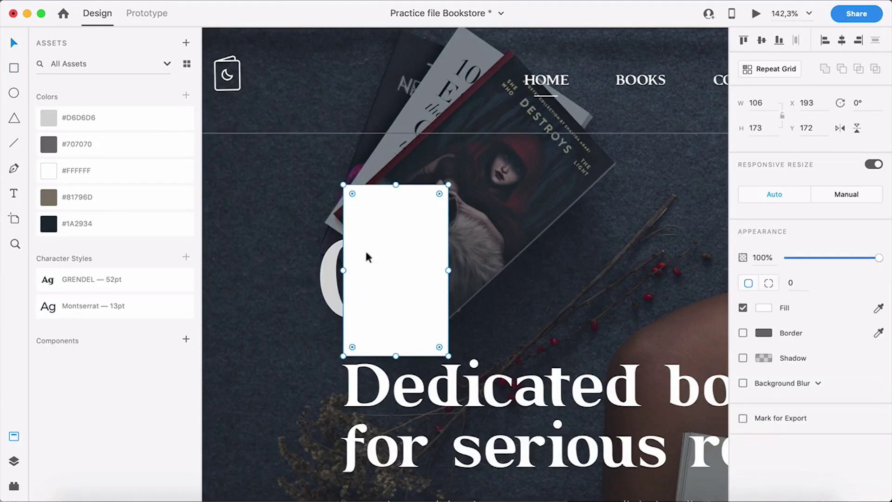
- Mask the "02" numeral with the white rectangle so its overhanging left part is cut off
scroll(330, 317, "up", 3)
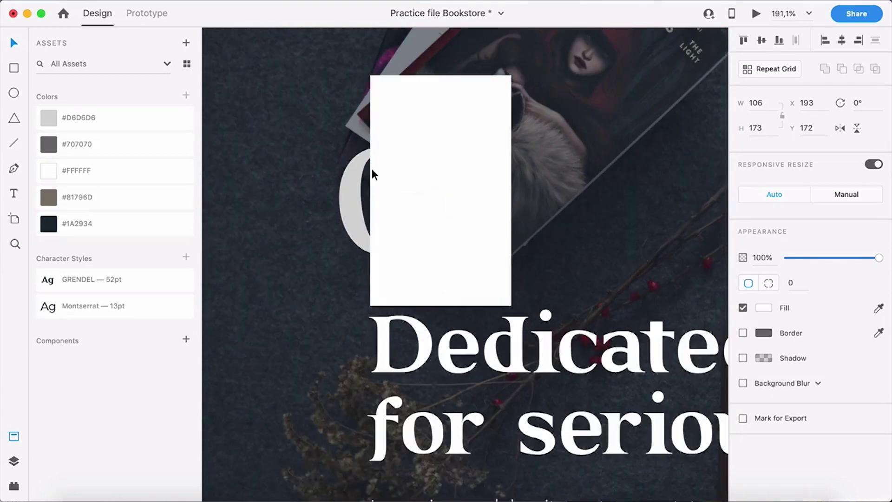
scroll(370, 260, "down", 1)
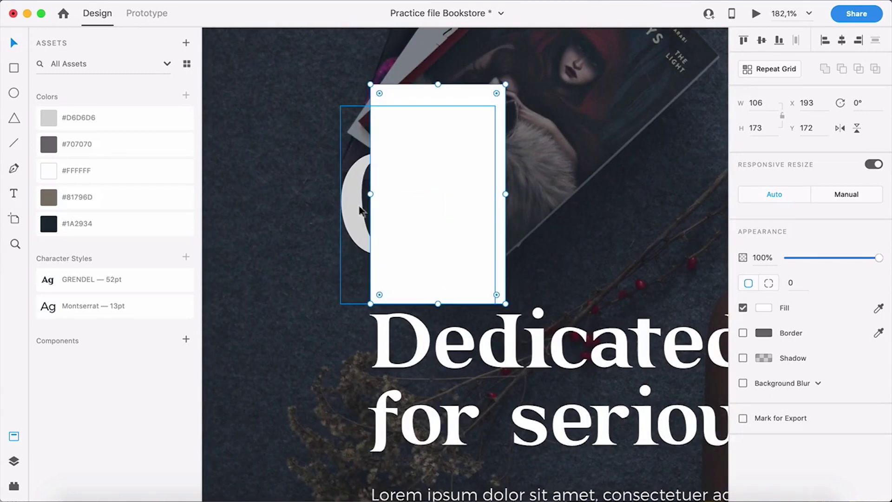
left_click(360, 210, "shift")
key("super+shift+m")
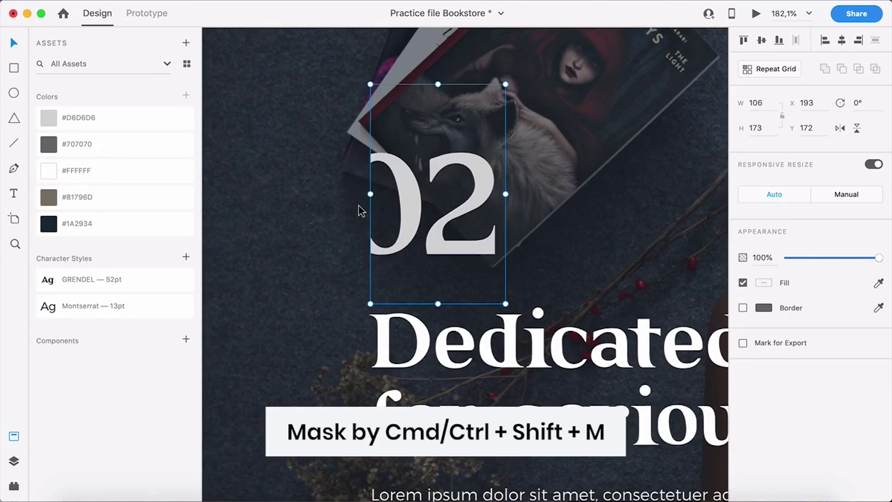
- Move the masked "02" down to X 193, Y 182, keeping it aligned with the heading's left edge
scroll(358, 206, "down", 5)
left_click(241, 200)
scroll(241, 200, "down", 3)
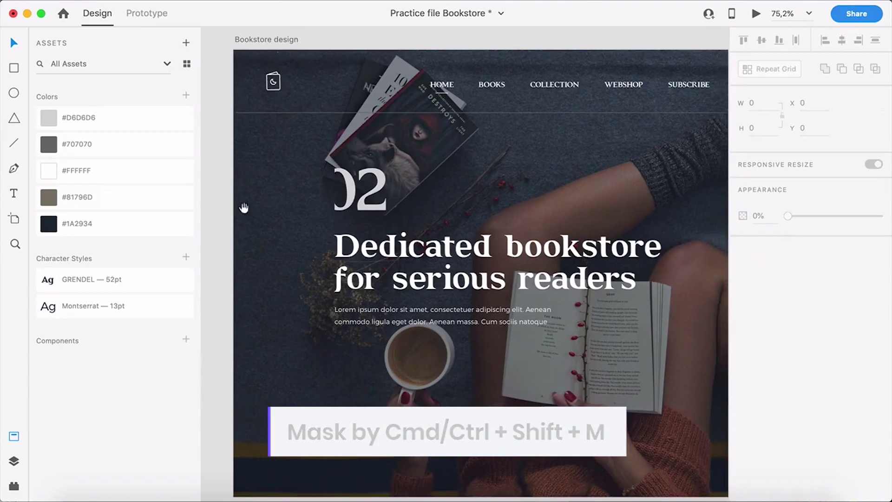
left_click_drag(366, 189, 367, 193)
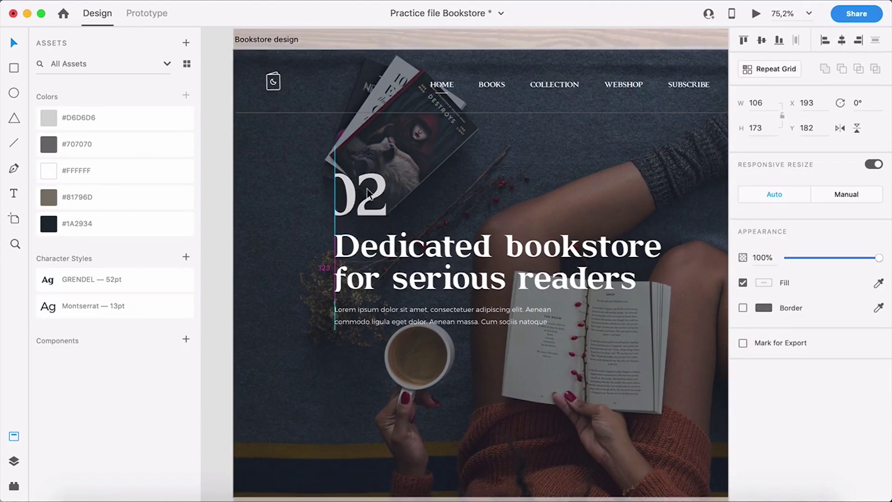
- Select the "02" text inside the mask group and set its opacity to 25%
scroll(367, 193, "up", 3)
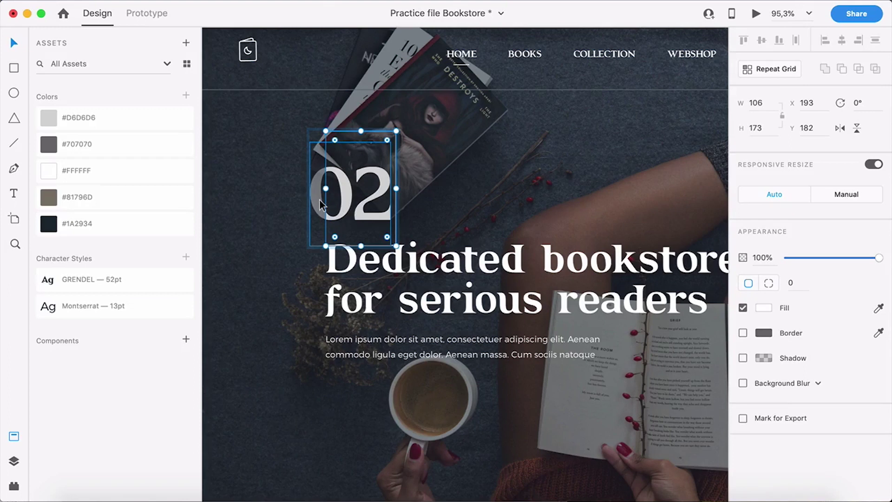
double_click(320, 199)
key("2")
key("5")
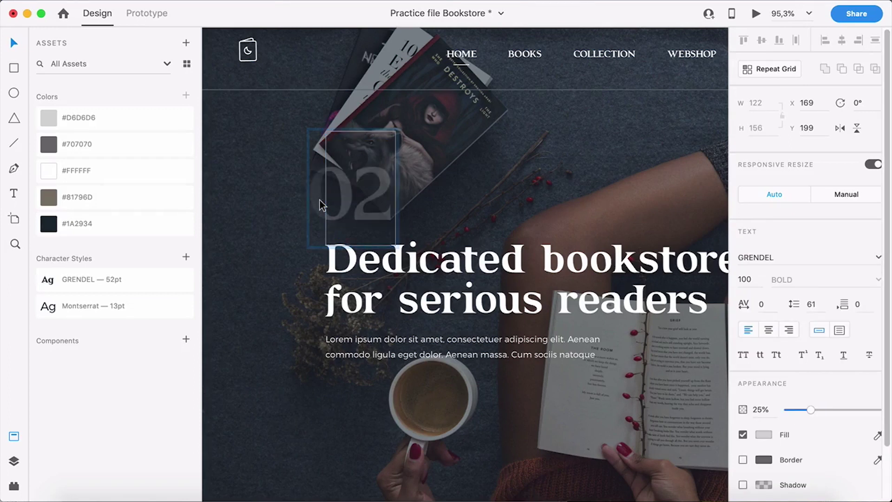
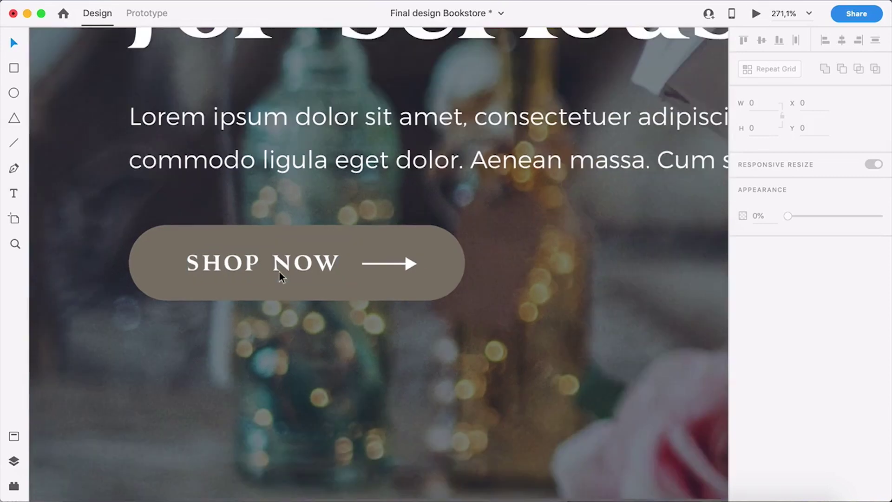
- Draw a button rectangle about 145 × 36 below the hero paragraph at X 193, Y 549
left_click(281, 260)
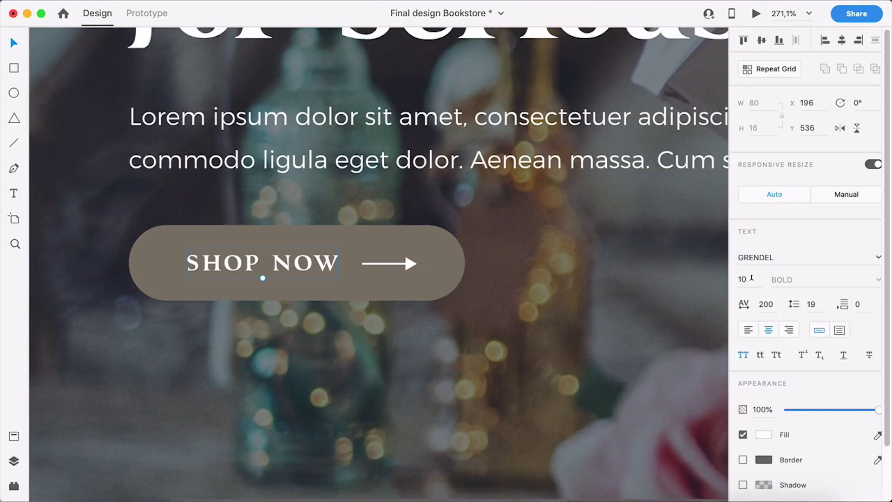
left_click(462, 328)
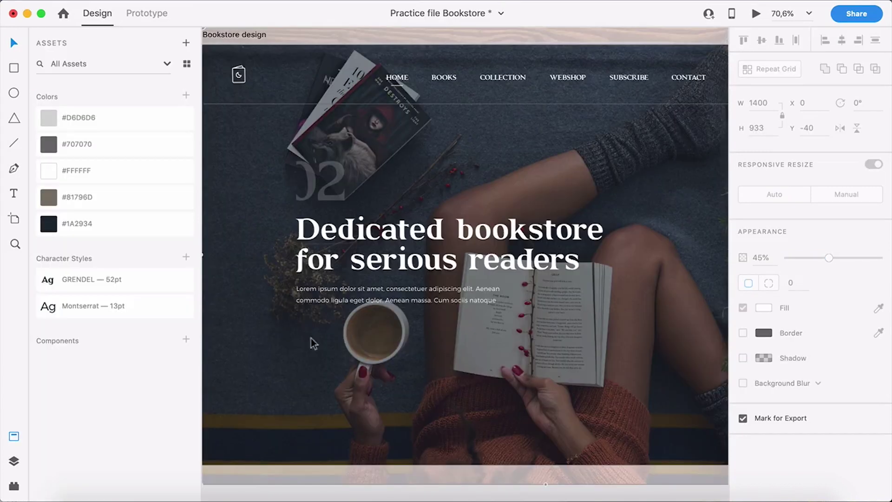
scroll(333, 340, "up", 5)
left_click(14, 68)
left_click_drag(277, 299, 453, 342)
key("v")
- Place a copy of the Grendel sample text over the button rectangle at about X 191, Y 527
scroll(384, 274, "down", 5)
scroll(334, 191, "up", 3)
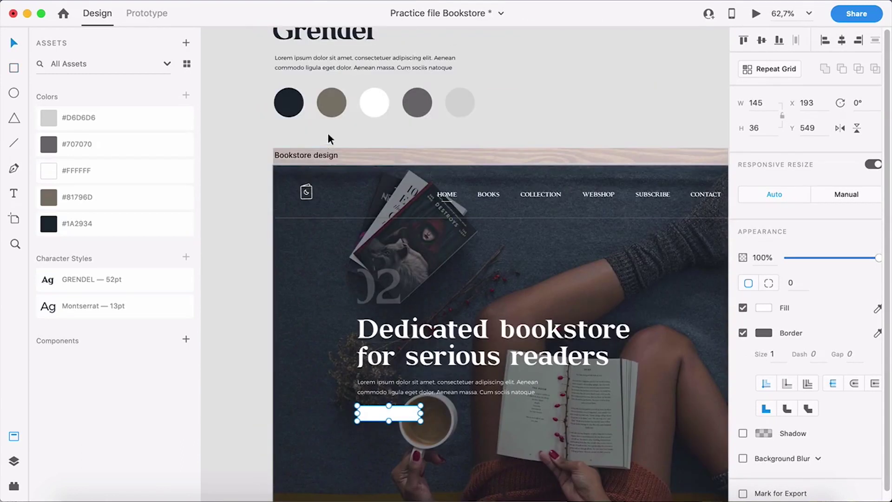
left_click(308, 37)
left_click_drag(308, 37, 394, 425)
scroll(393, 425, "up", 5)
- Fill the Grendel copy on the button with white, #FFFFFF, and set its font size to 10
left_click(766, 436)
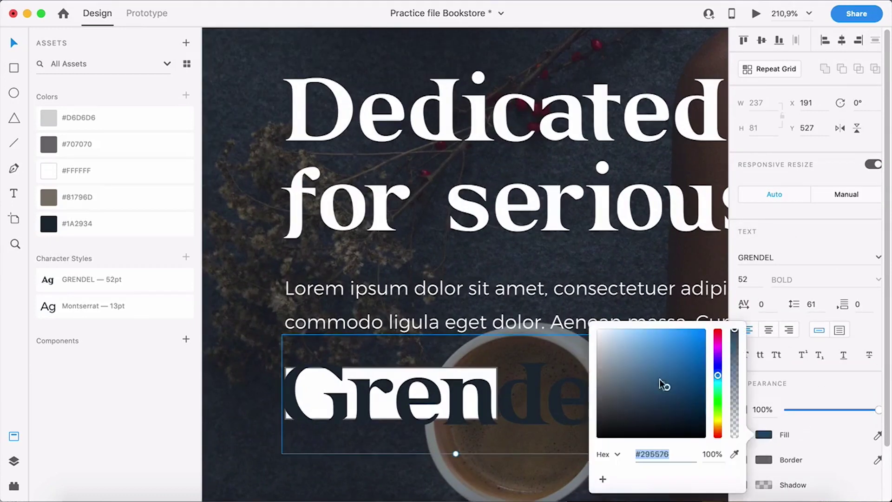
type("ffffff")
key("Return")
left_click(747, 279)
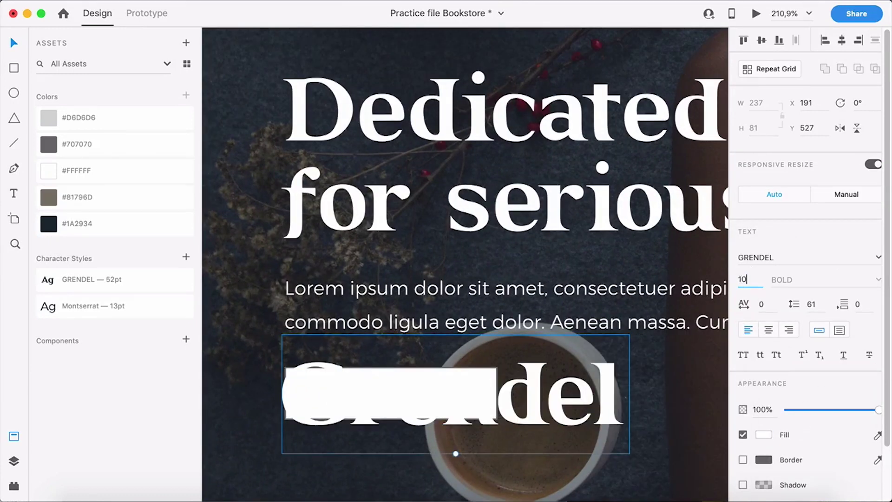
type("10")
key("Return")
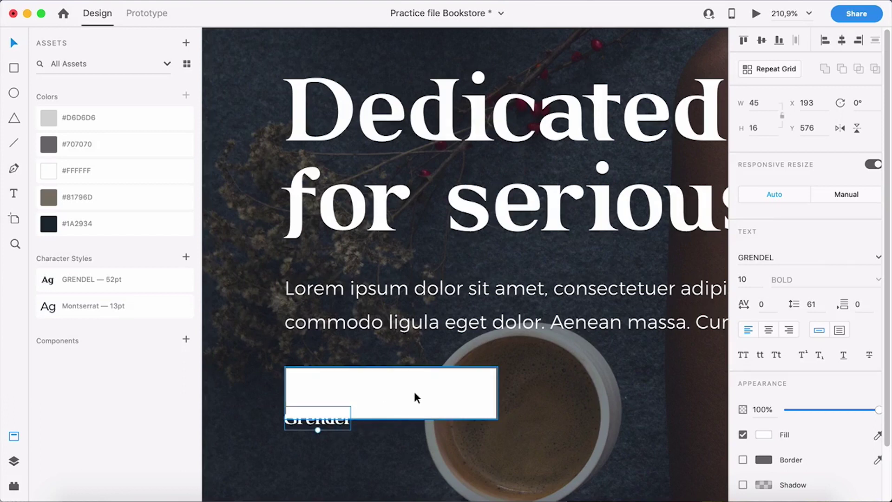
- Fill the button rectangle with the #81796D colour asset and remove its border
left_click(415, 397)
left_click(82, 197)
scroll(464, 406, "down", 2)
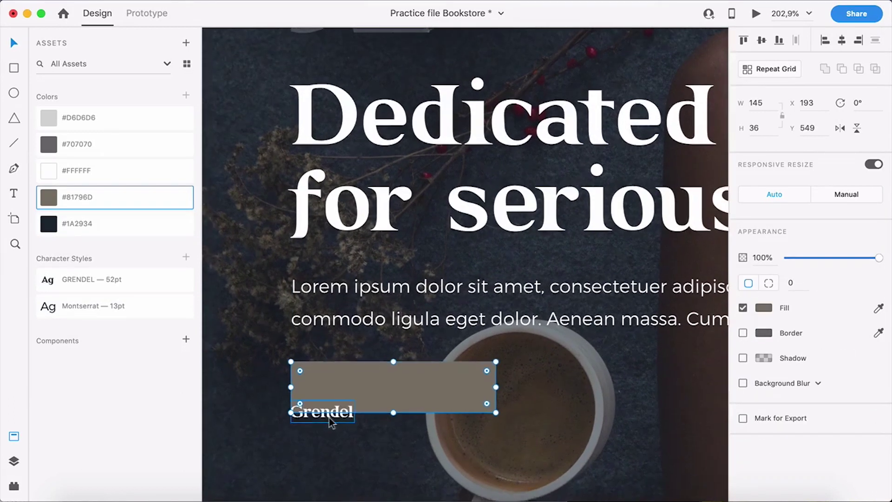
- Move the small Grendel text inside the button to X 213, Y 559 and replace it with "Shop now"
scroll(329, 417, "up", 5)
left_click_drag(320, 413, 357, 382)
double_click(354, 378)
type("Shop now")
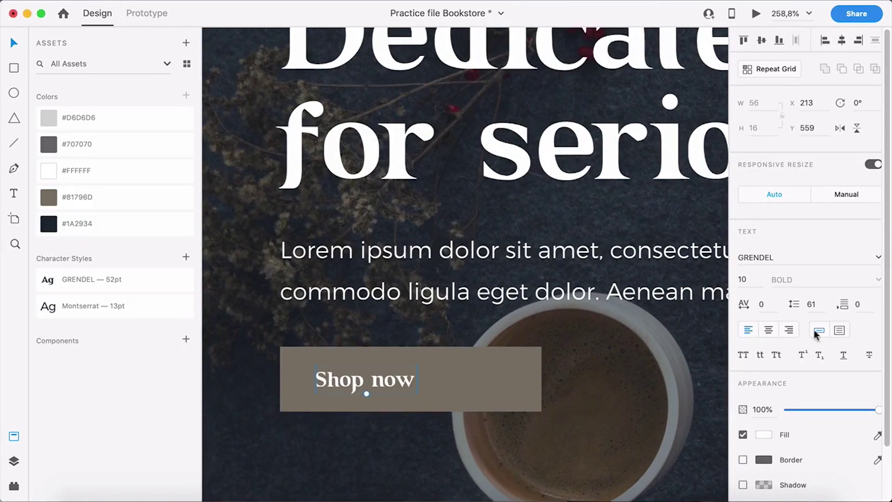
- Make the "Shop now" label uppercase and set its character spacing to 200, matching the final design file
left_click(743, 354)
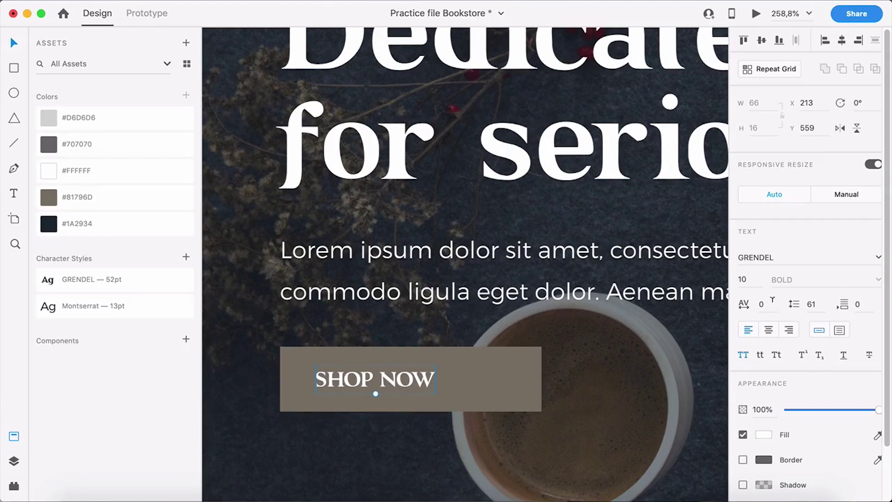
type("40")
key("Return")
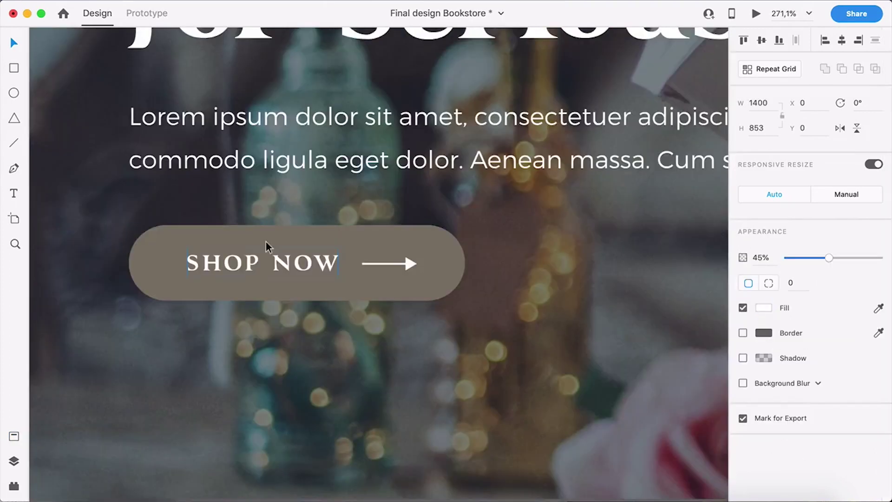
double_click(263, 275)
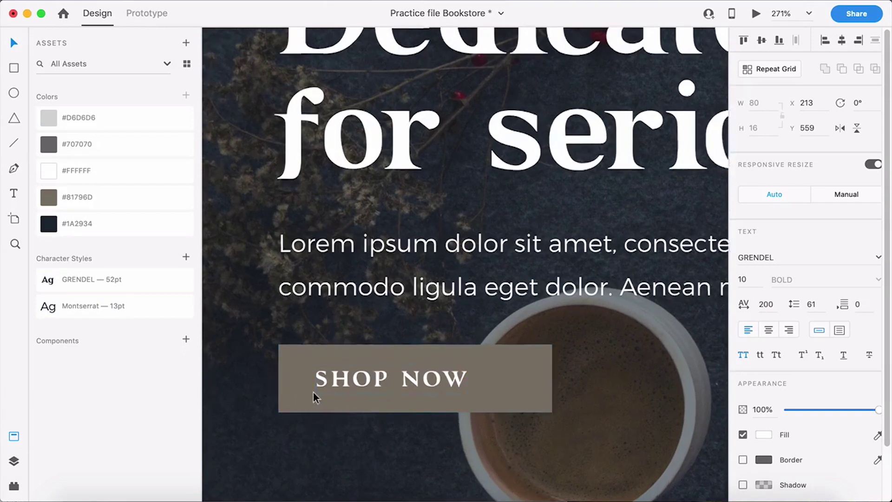
- Widen the button rectangle to the right to a width of 167
scroll(423, 411, "up", 2)
left_click(432, 411)
scroll(521, 358, "down", 3)
left_click_drag(521, 358, 559, 358)
scroll(408, 400, "up", 2)
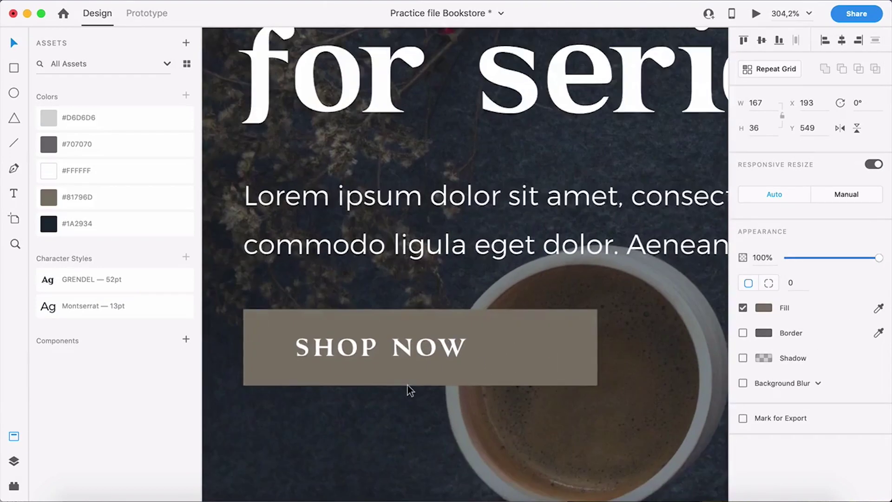
- Round the button rectangle's corners fully to a radius of 18
left_click_drag(588, 319, 372, 396)
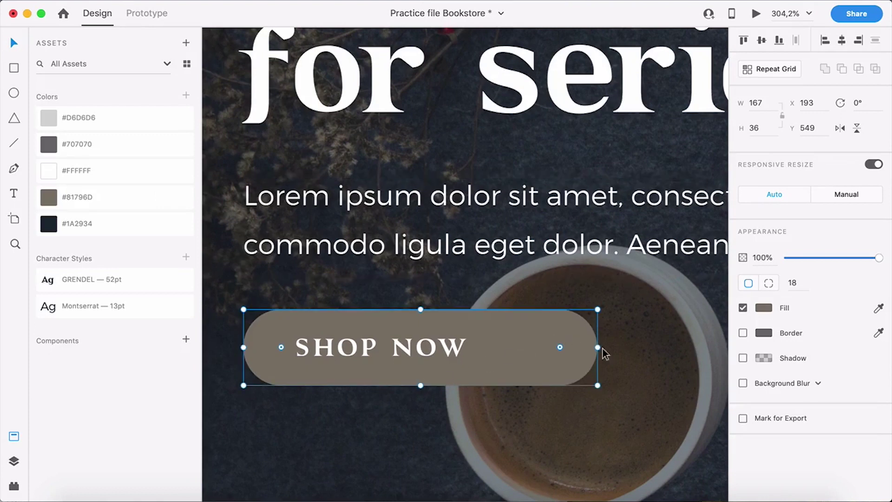
scroll(597, 338, "down", 3)
left_click(623, 370)
- Draw a horizontal line about 24 wide after the SHOP NOW label at X 308.5, Y 567.5, as the arrow's shaft
scroll(580, 354, "up", 9)
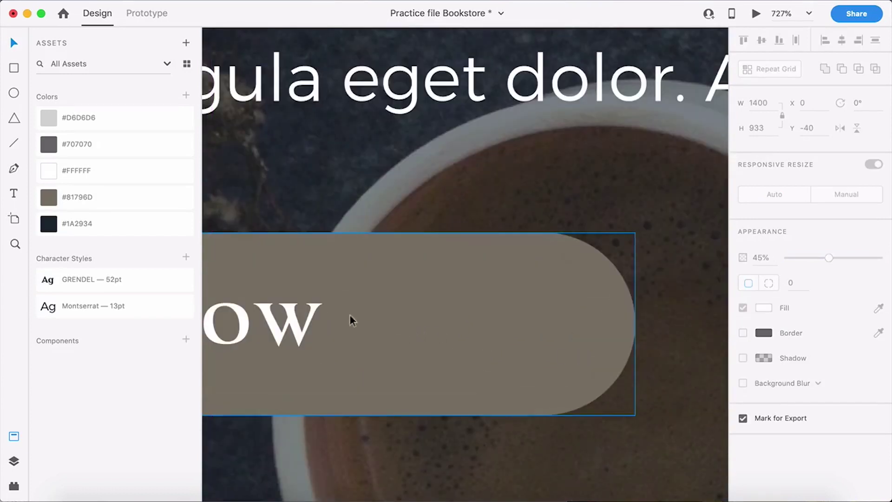
left_click(430, 313)
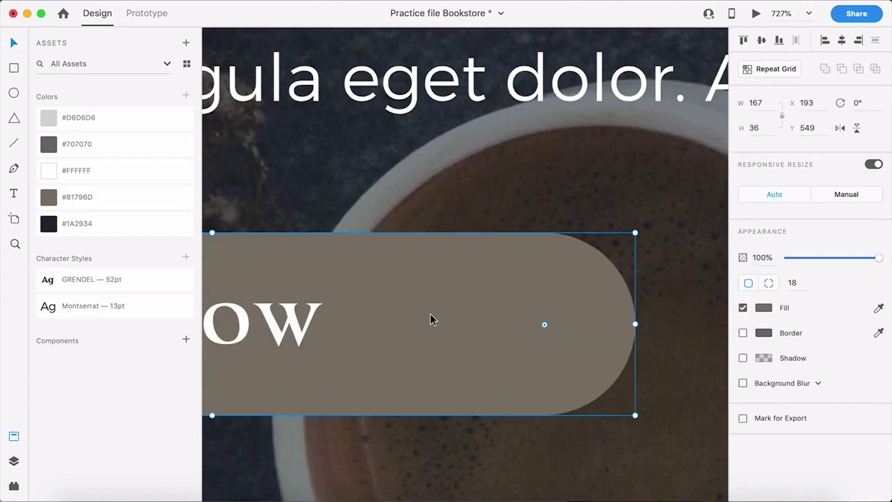
left_click_drag(443, 313, 481, 303)
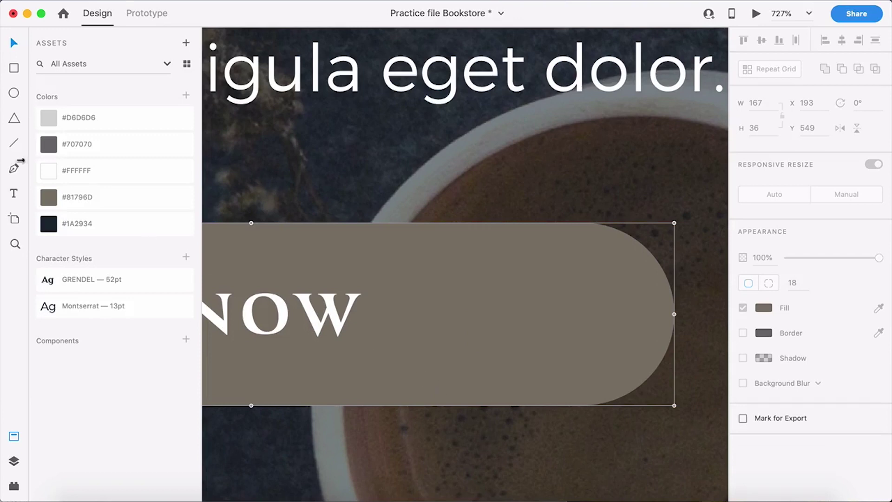
left_click(14, 144)
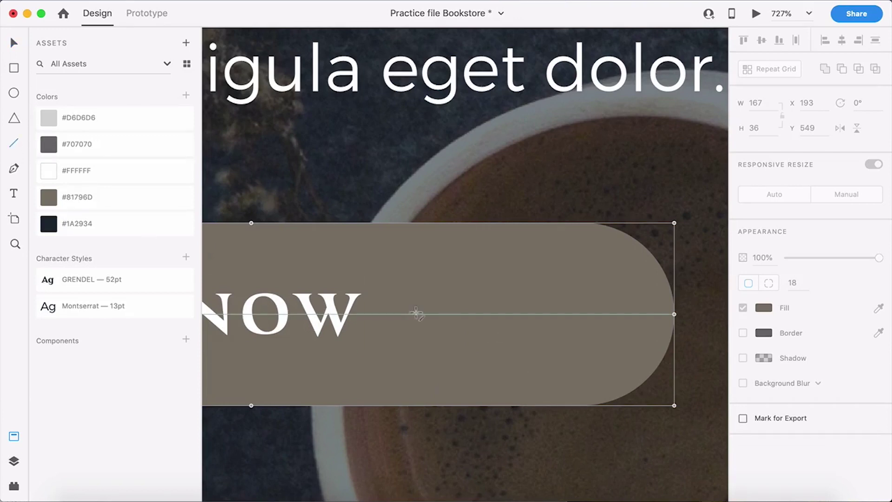
left_click_drag(411, 315, 534, 316)
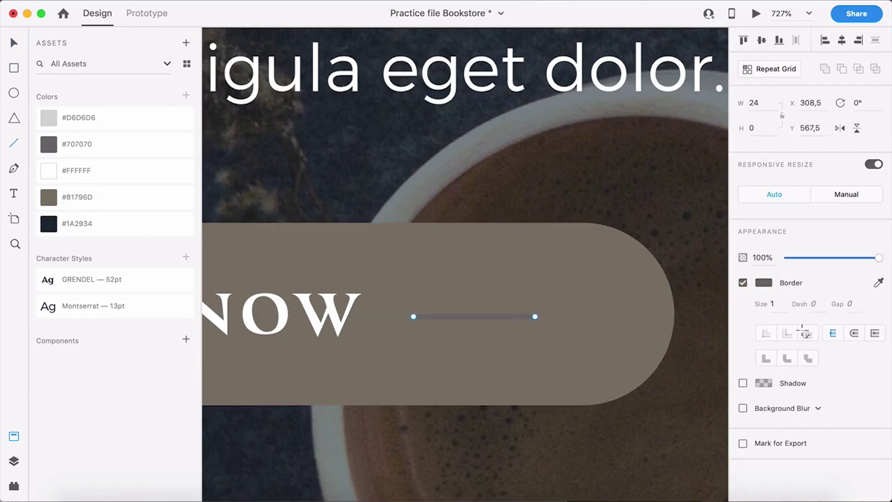
- Set the arrow line's border colour to white, #FFFFFF
left_click(763, 282)
type("ffffff")
key("Return")
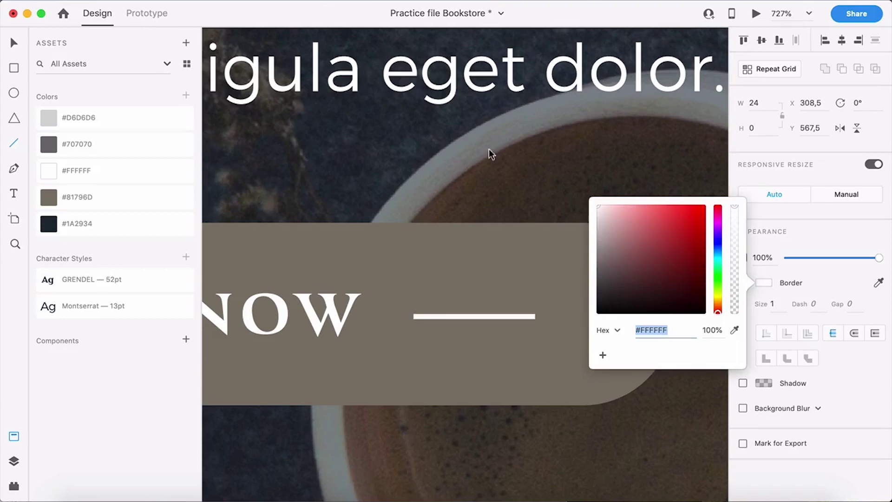
left_click(10, 39)
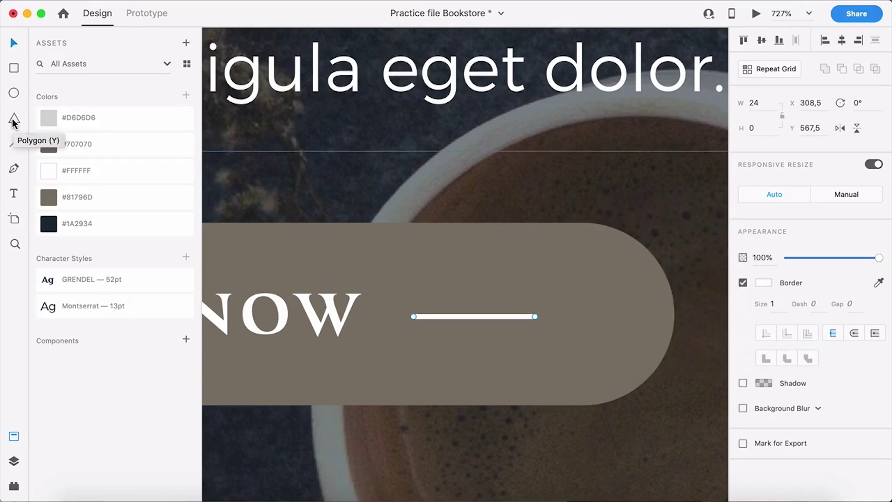
- Draw a triangle about 8 wide and 7 high just past the arrow line's end and remove its border
left_click(14, 120)
scroll(552, 307, "up", 3)
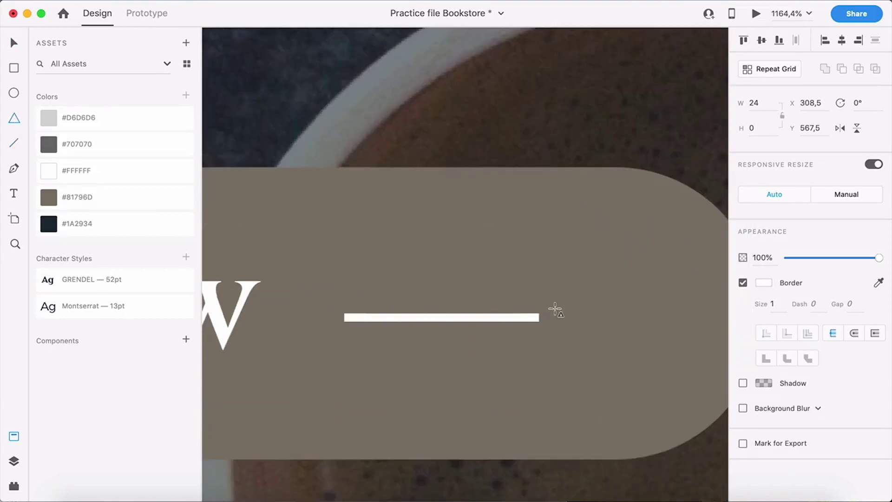
left_click_drag(551, 307, 606, 353)
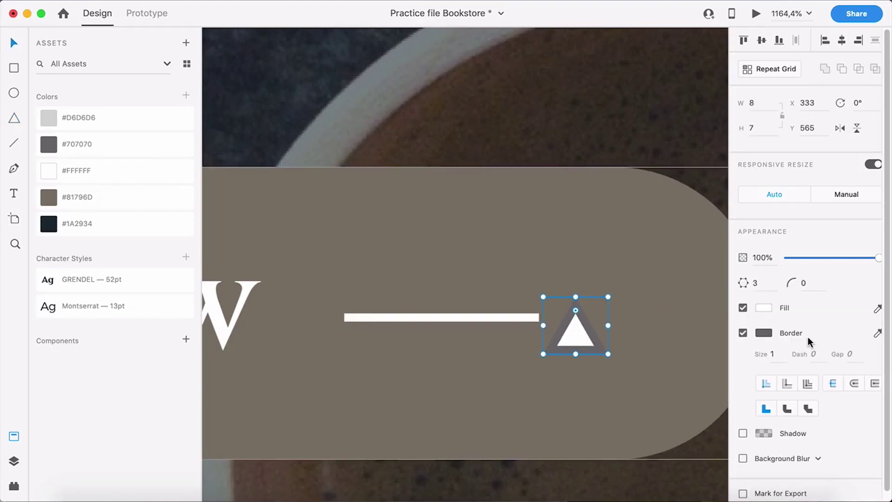
left_click(743, 333)
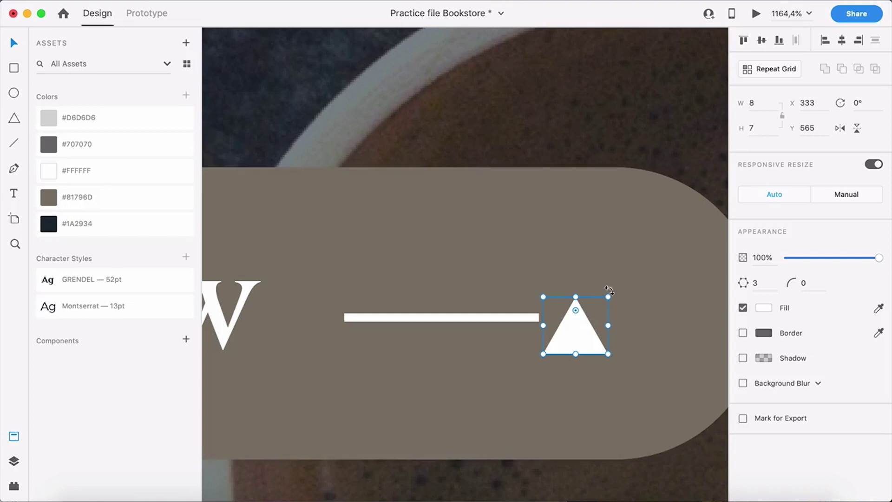
- Rotate the triangle 90°, place it on the line's outer end as the arrowhead, and shrink it to 6 by 5
left_click_drag(604, 297, 619, 371)
left_click_drag(579, 339, 556, 321)
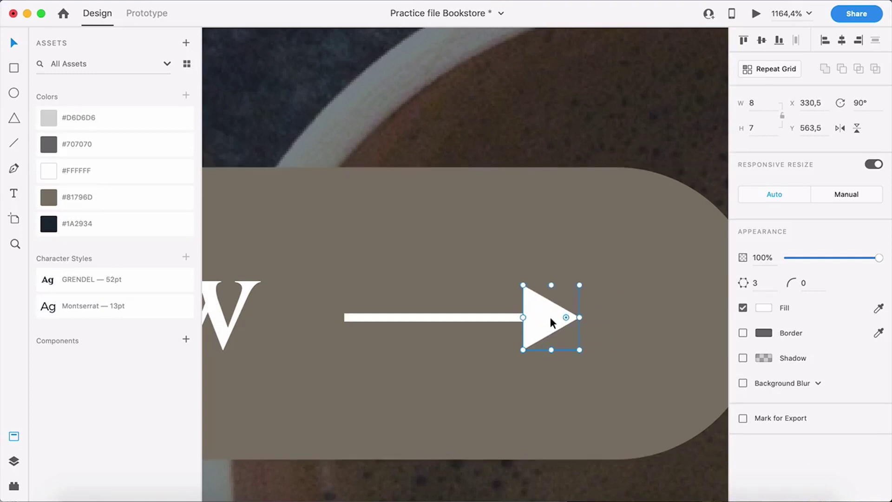
scroll(550, 316, "down", 3)
scroll(550, 316, "up", 5)
left_click_drag(501, 261, 514, 272)
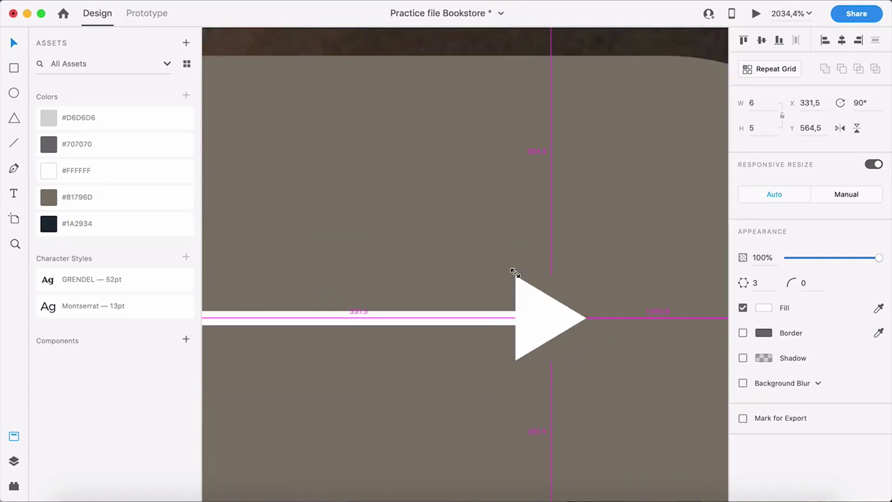
scroll(514, 272, "down", 5)
scroll(514, 271, "down", 3)
scroll(486, 291, "up", 5)
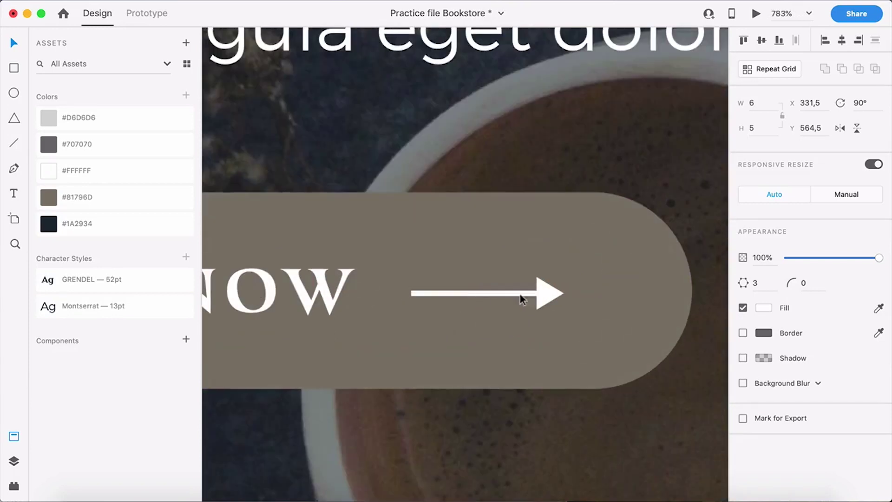
- Group the SHOP NOW label with the arrow
scroll(521, 297, "up", 3)
left_click(341, 292)
left_click_drag(336, 291, 371, 292)
scroll(510, 295, "down", 3)
left_click(536, 293, "shift")
key("super+g")
- Widen the button rectangle to the right to a width of 175
scroll(535, 298, "down", 3)
left_click(510, 361)
left_click_drag(508, 364, 560, 356)
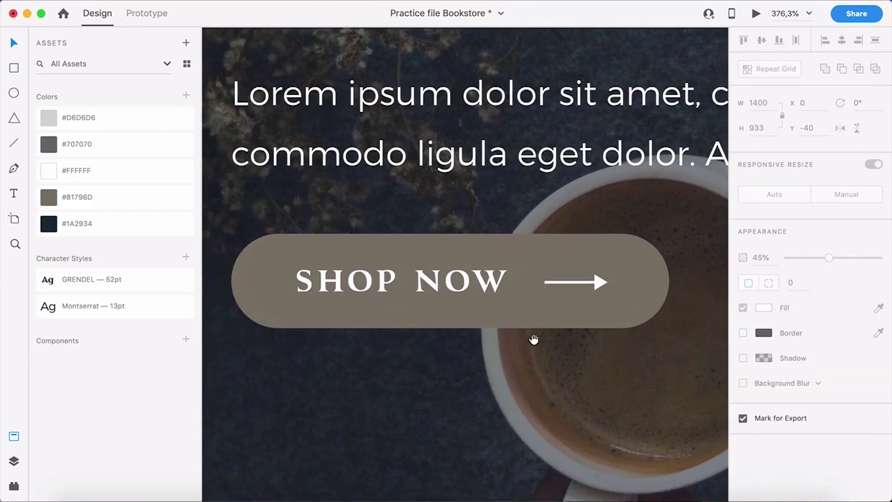
left_click(664, 294)
left_click_drag(669, 281, 690, 281)
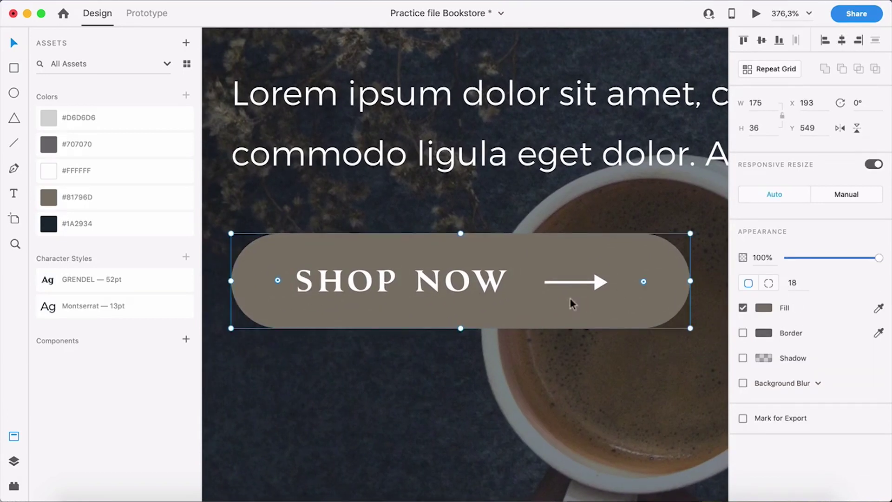
- Centre the label and arrow group horizontally on the button rectangle
left_click(480, 290, "shift")
left_click(841, 40)
scroll(555, 294, "down", 2)
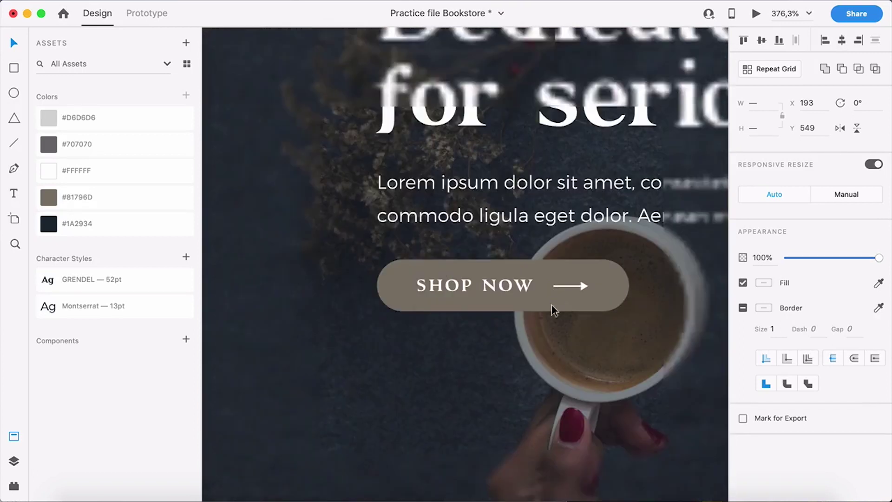
left_click(536, 345)
scroll(534, 342, "down", 5)
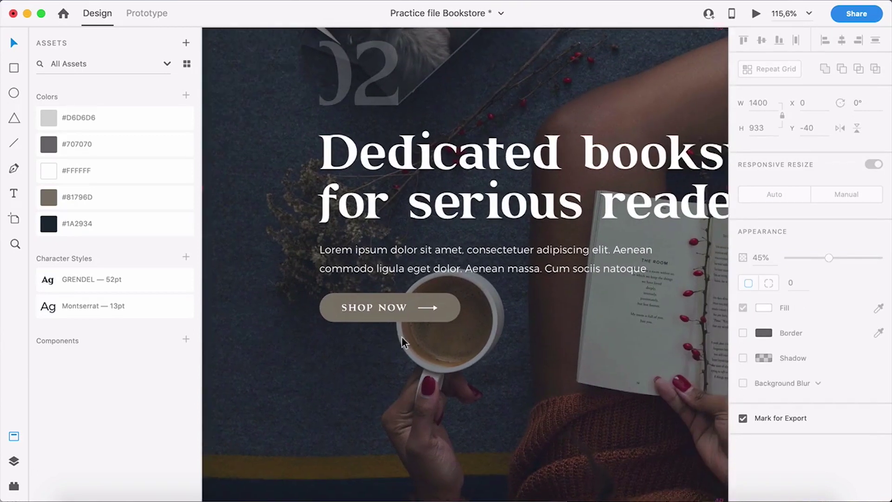
- Increase the button rectangle's height to 40 evenly from its centre
scroll(401, 336, "down", 1)
scroll(377, 323, "up", 6)
scroll(409, 324, "up", 1)
left_click(445, 318)
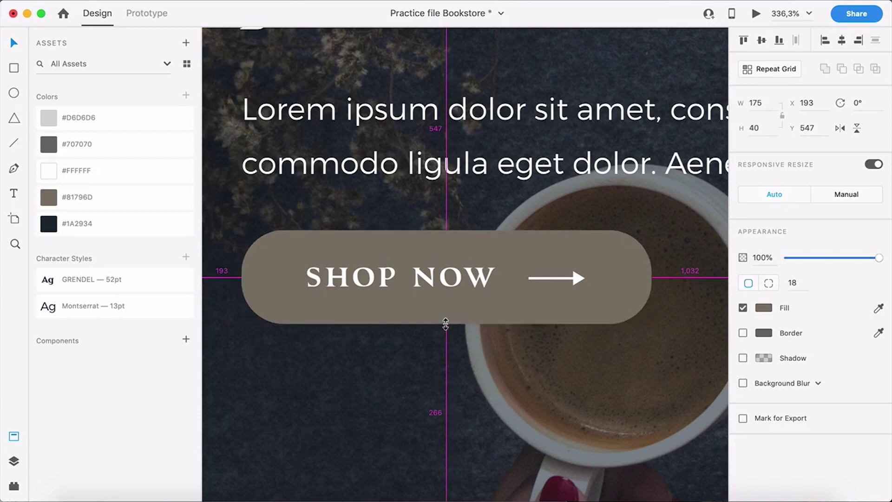
left_click(548, 358)
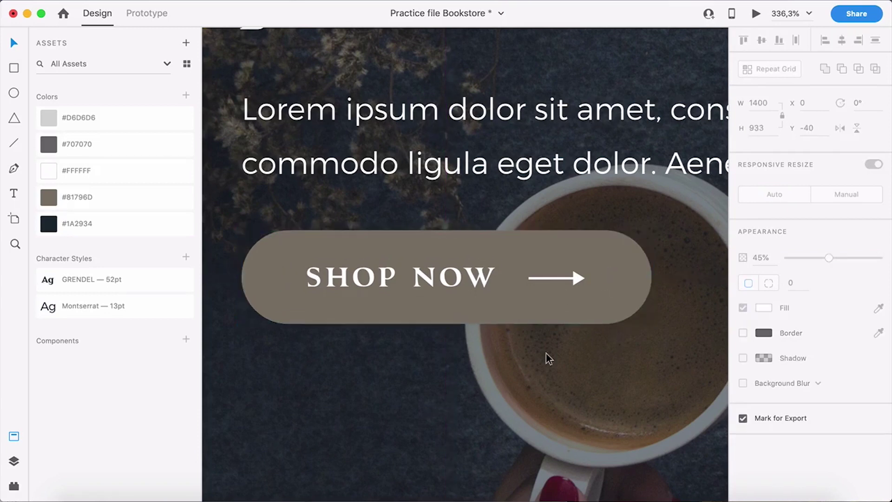
scroll(544, 353, "down", 6)
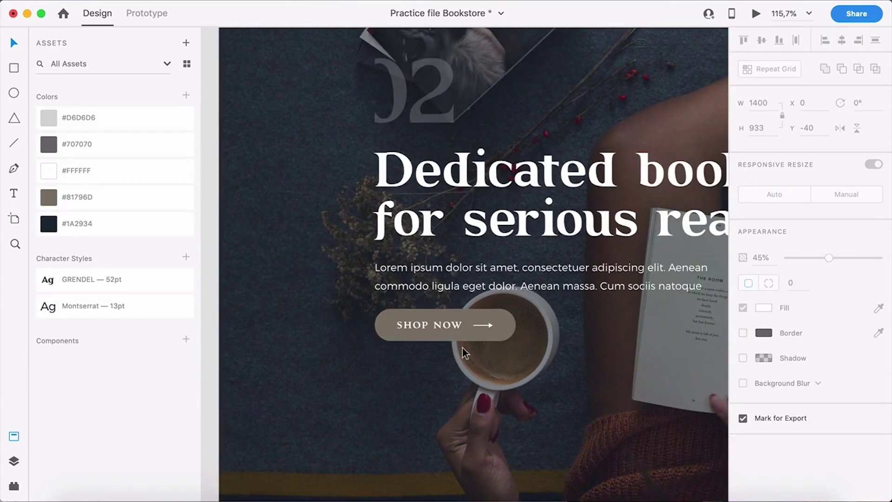
- Group the button rectangle with its label and arrow
scroll(456, 346, "up", 3)
left_click(438, 310)
left_click_drag(461, 346, 453, 370)
key("super+g")
key("super+z")
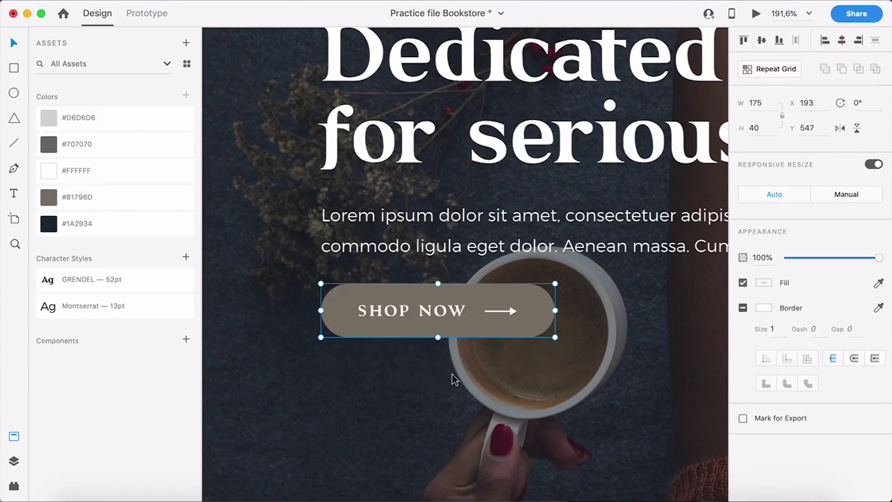
- Try duplicating the button group onto the photo below the paragraph, and undo the copy
scroll(452, 375, "down", 5)
left_click_drag(329, 234, 477, 315, "alt")
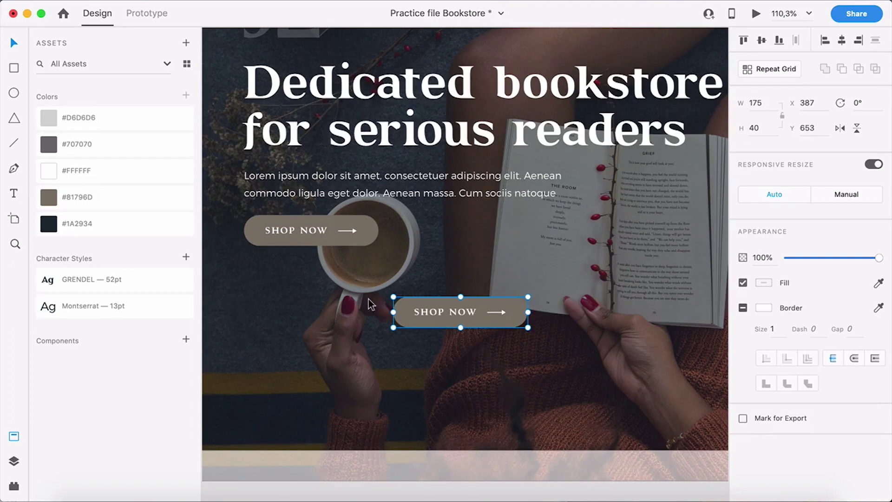
key("super+z")
scroll(416, 309, "down", 3)
left_click(397, 308)
left_click_drag(396, 309, 419, 384)
scroll(414, 366, "down", 3)
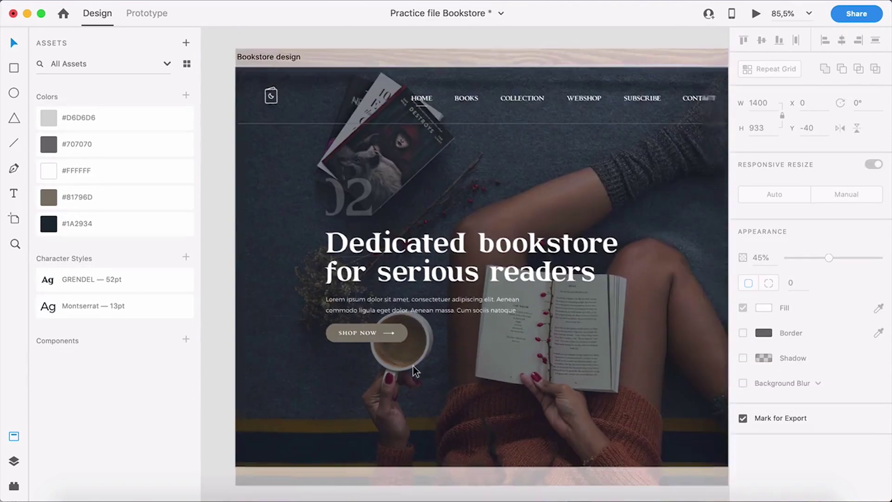
- Group the slide number, heading, paragraph and button, and move the group up to Y 158
scroll(404, 353, "down", 4)
left_click_drag(266, 354, 388, 188)
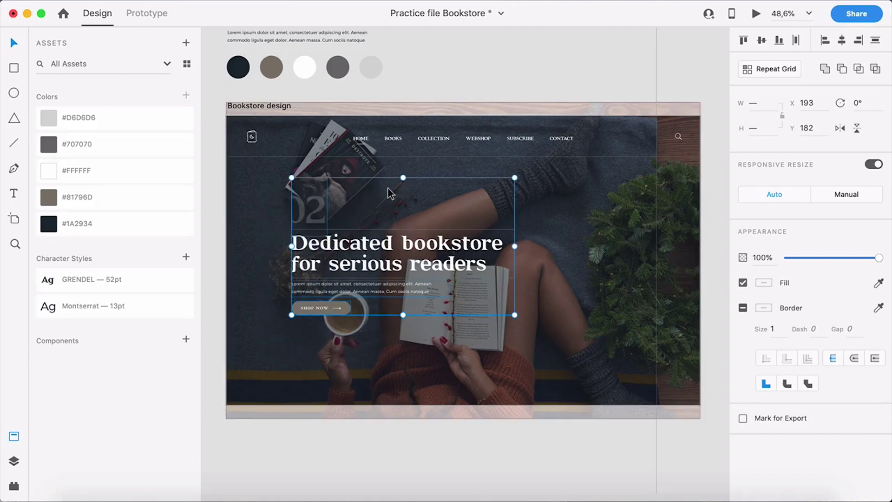
key("super+g")
left_click(358, 303)
left_click_drag(361, 265, 362, 256)
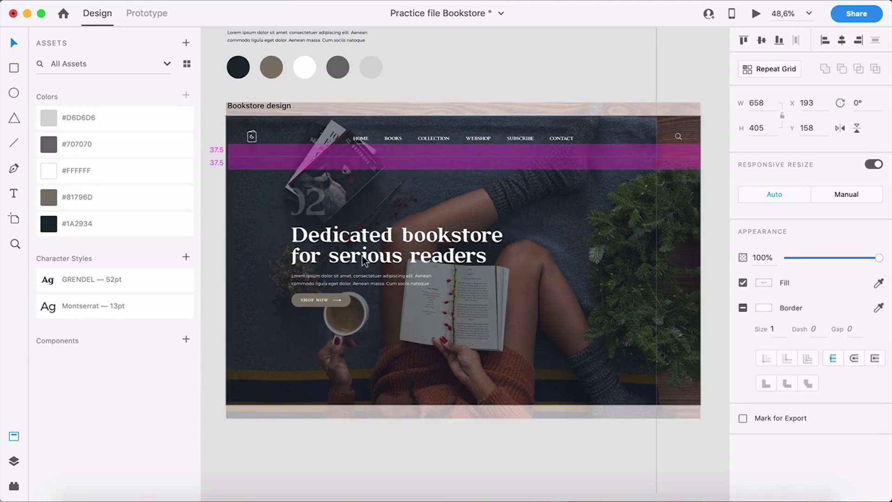
left_click(286, 392)
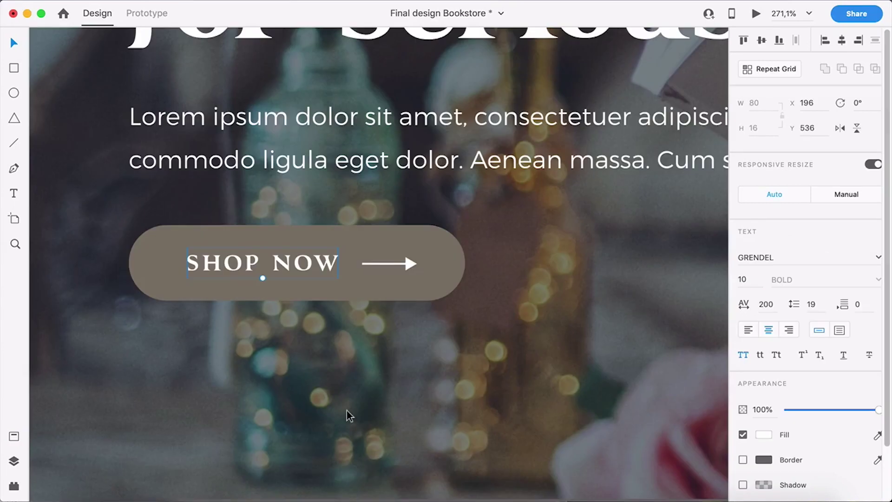
- Examine the frosted book panel along the lower edge of the Final design Bookstore file
scroll(348, 414, "down", 5)
left_click_drag(371, 433, 317, 281)
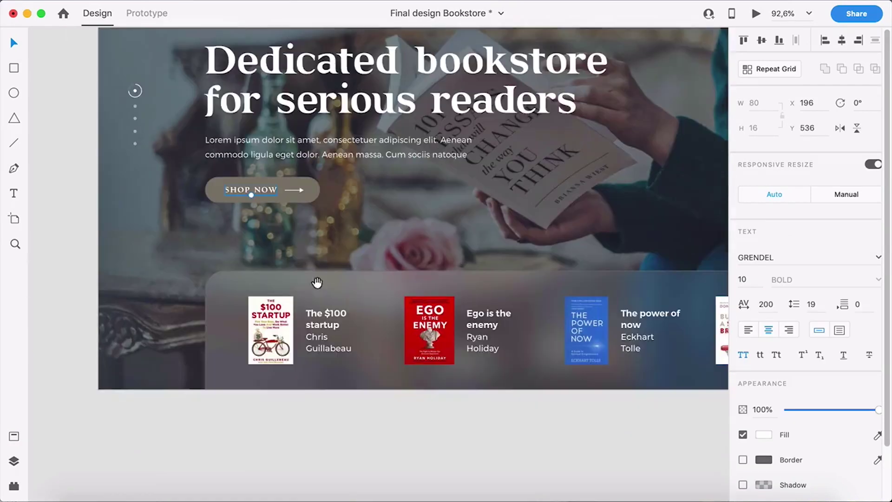
scroll(343, 329, "down", 5)
left_click_drag(467, 361, 361, 353)
scroll(280, 368, "up", 1)
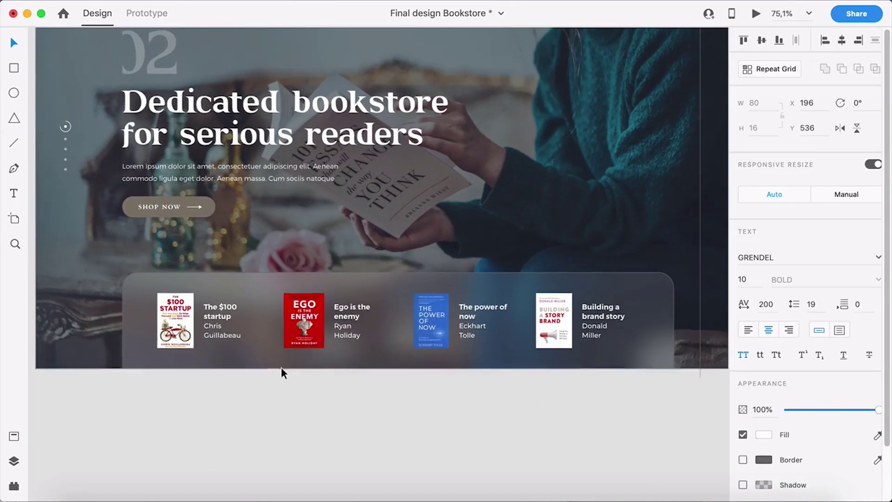
scroll(280, 367, "up", 1)
left_click(628, 350)
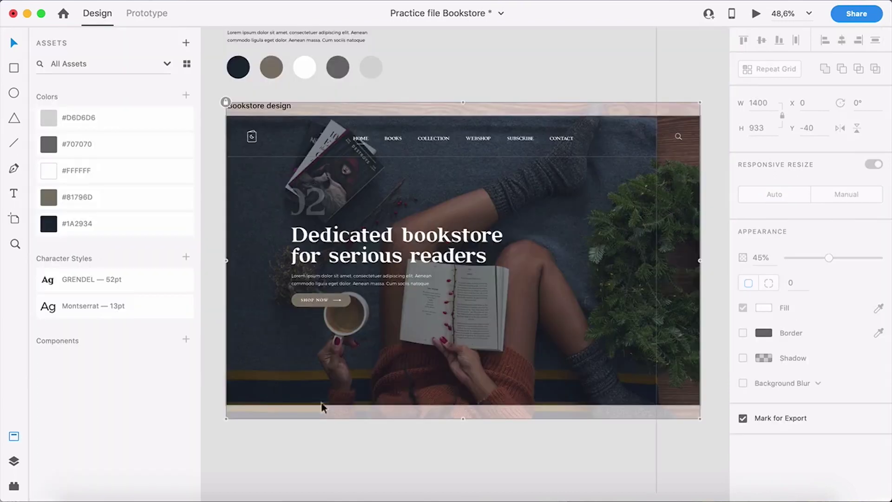
- Draw a rectangle 977 by 192 at X 193, Y 661 on the artboard's lower edge and remove its border
scroll(285, 392, "down", 1)
left_click(14, 70)
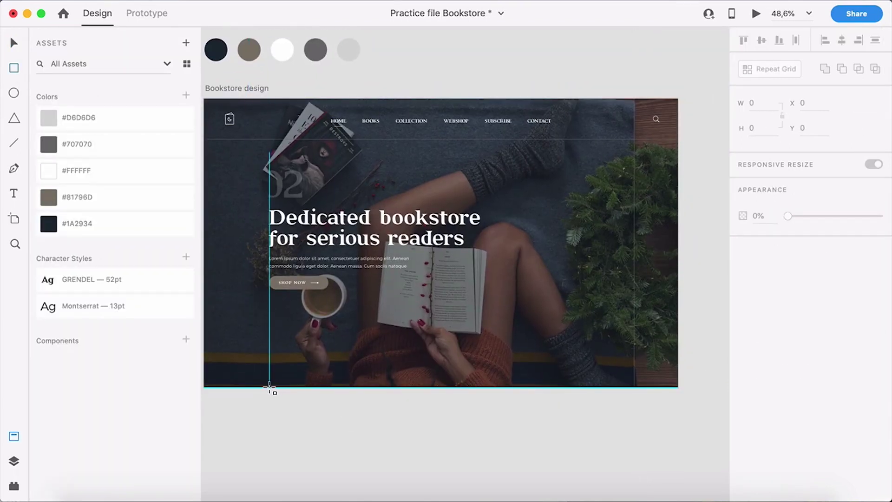
mouse_move(270, 387)
left_mouse_down()
mouse_move(289, 329)
mouse_move(601, 322)
left_mouse_up()
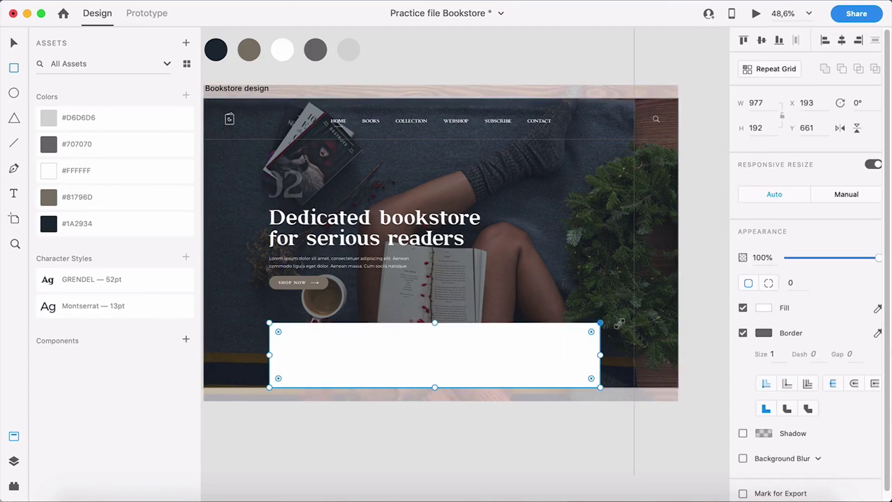
left_click(743, 332)
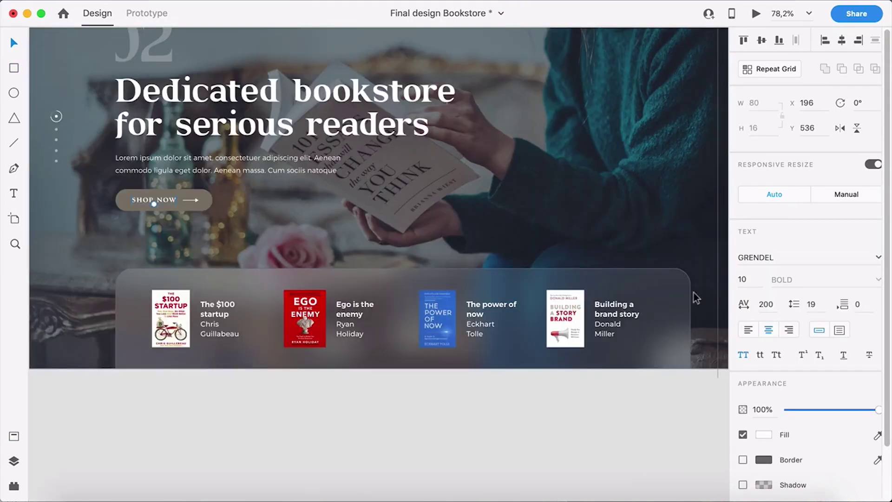
- Inspect the rounded upper corner of the book panel in the Final design Bookstore file
scroll(702, 287, "up", 5)
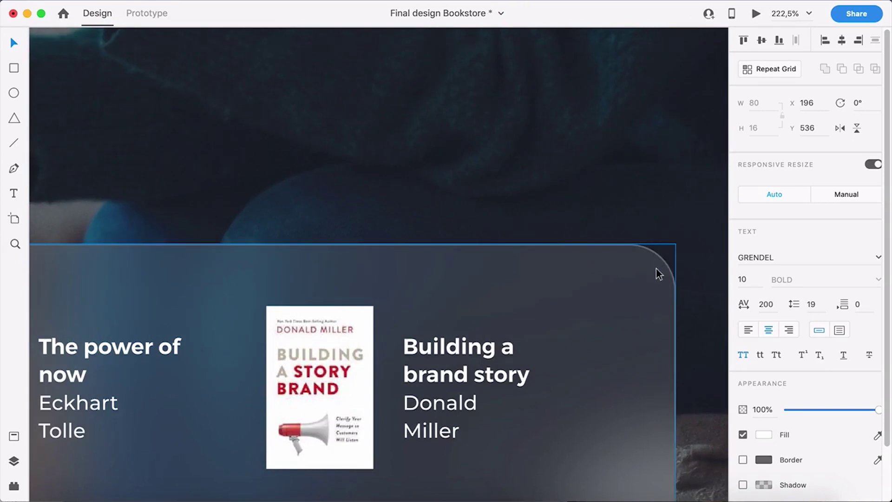
scroll(654, 282, "down", 5)
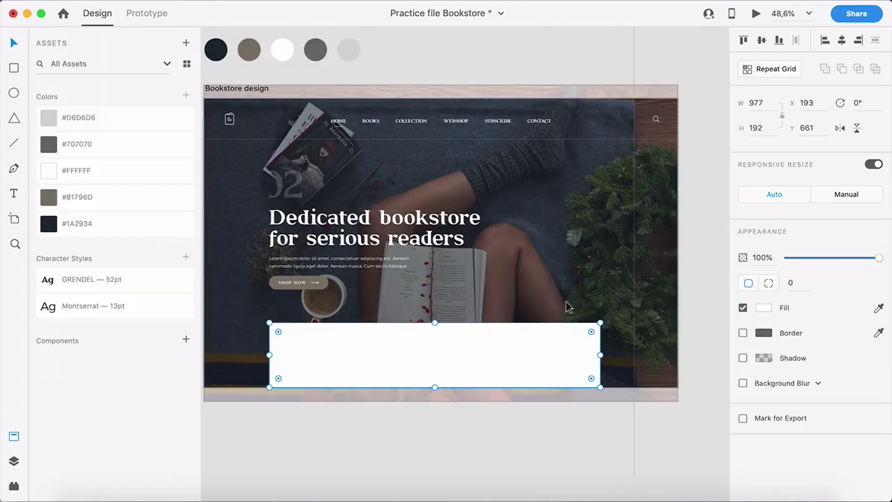
- Try extending the white rectangle below the artboard to a height of 310, and return it to 192
left_click_drag(434, 388, 432, 426)
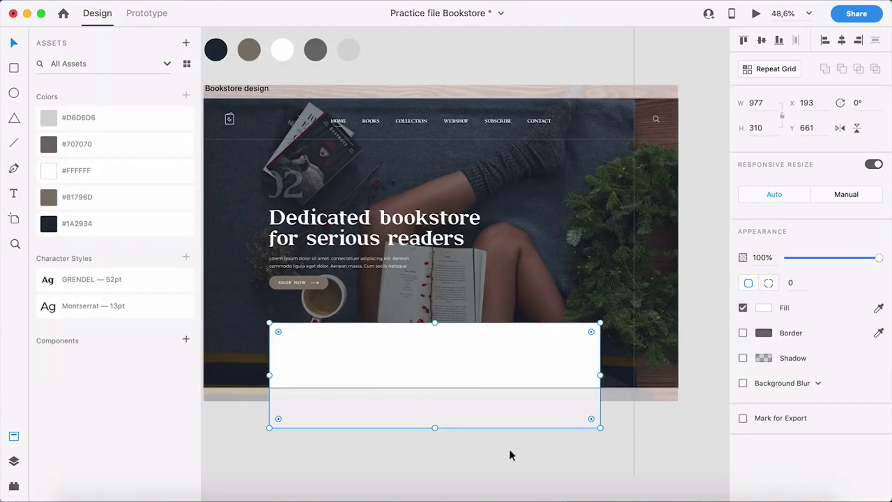
left_click(636, 423)
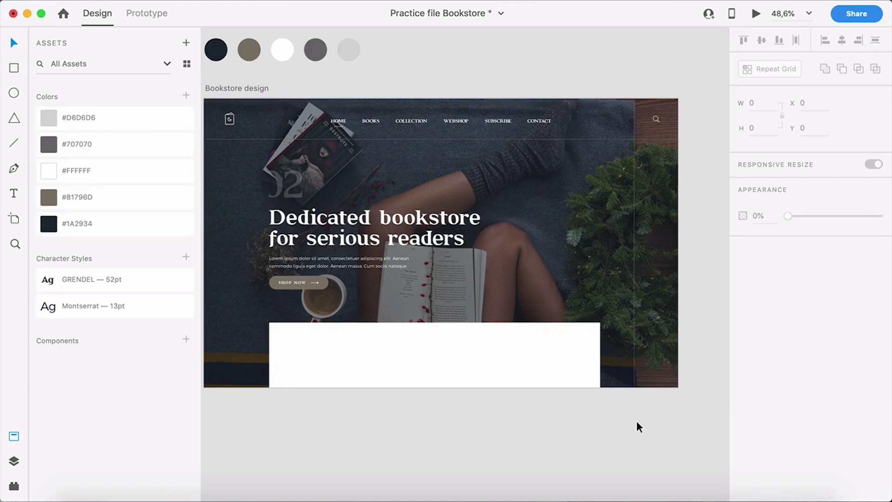
left_click(492, 395)
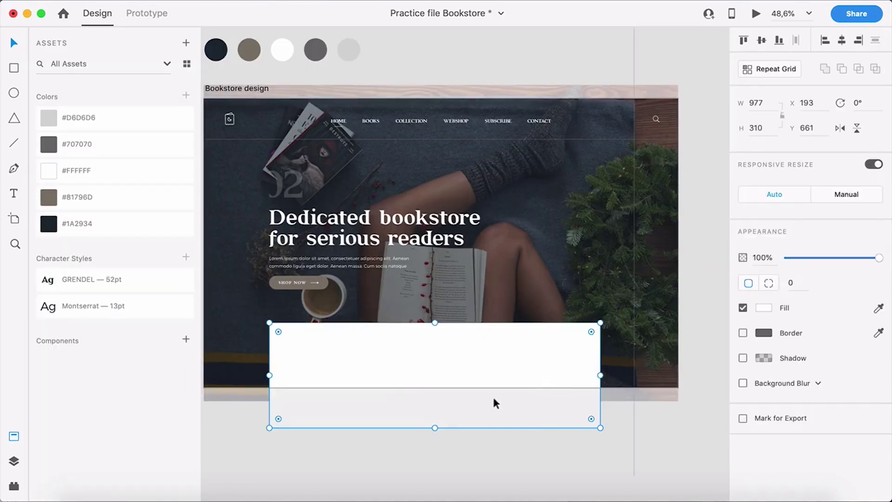
left_click_drag(434, 427, 433, 387)
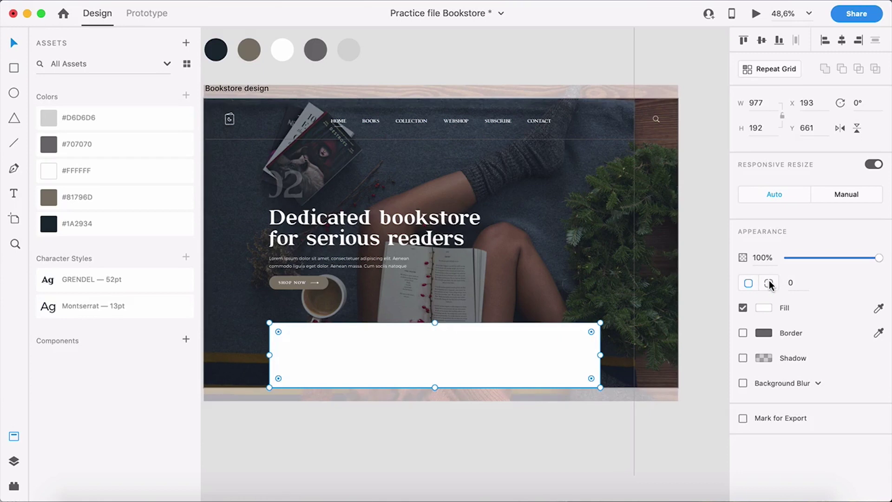
- Set separate corner radii on the white rectangle: 40 for both upper corners and 0 for both lower corners
left_click(794, 279)
type("3")
left_click(820, 282)
key("Return")
left_click(502, 429)
left_click_drag(477, 432, 491, 428)
left_click(485, 366)
scroll(488, 371, "up", 2)
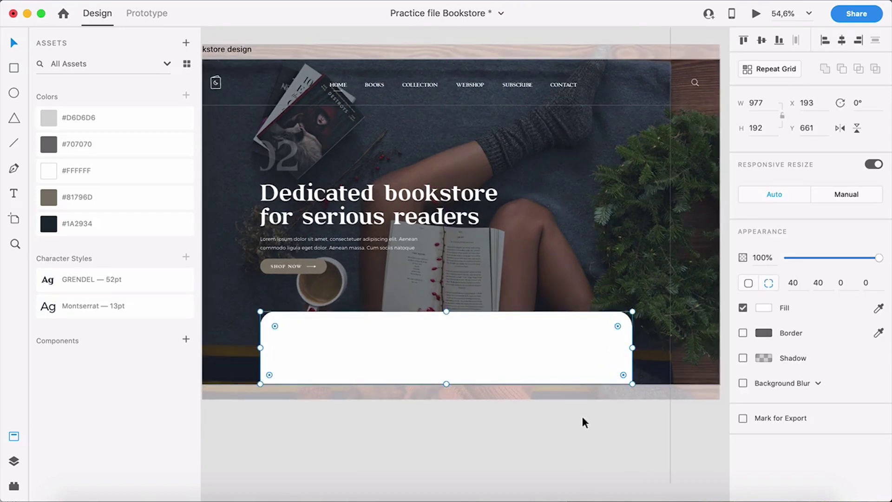
- Turn on Background Blur for the rounded rectangle to make it a frosted panel
left_click(743, 383)
left_click(446, 458)
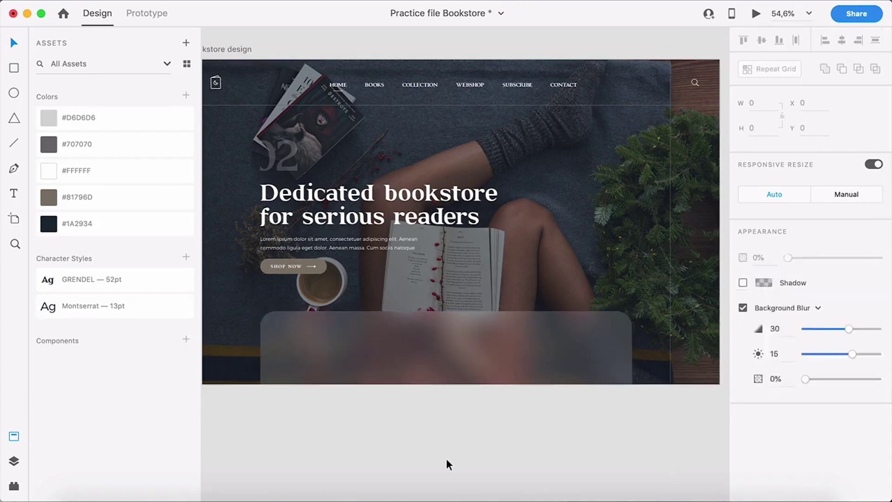
left_click(495, 371)
left_click_drag(510, 430, 513, 432)
left_click(554, 437)
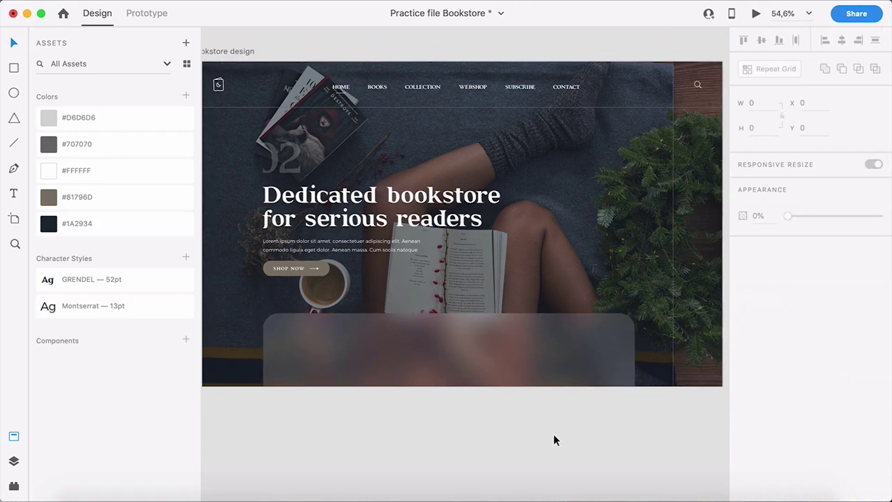
left_click(548, 375)
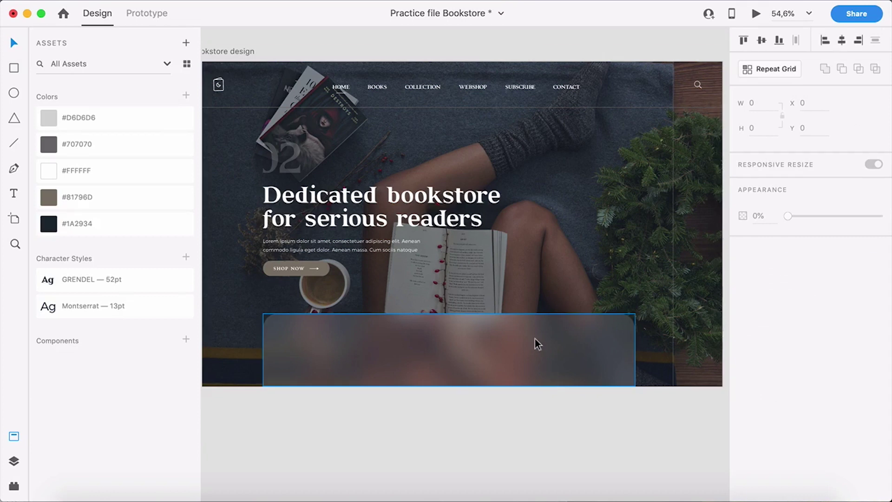
- Set the background blur brightness of the frosted panel to 15 and check how the panel looks over the photo
left_click_drag(849, 407, 851, 428)
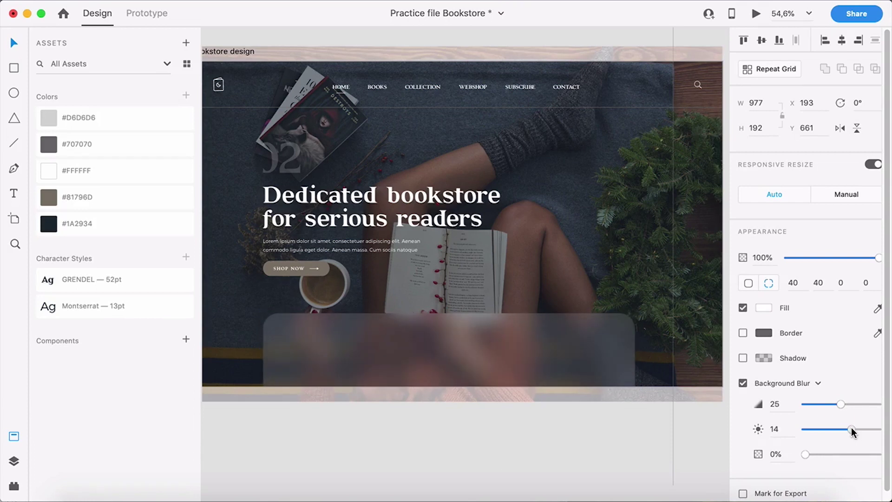
left_click(386, 407)
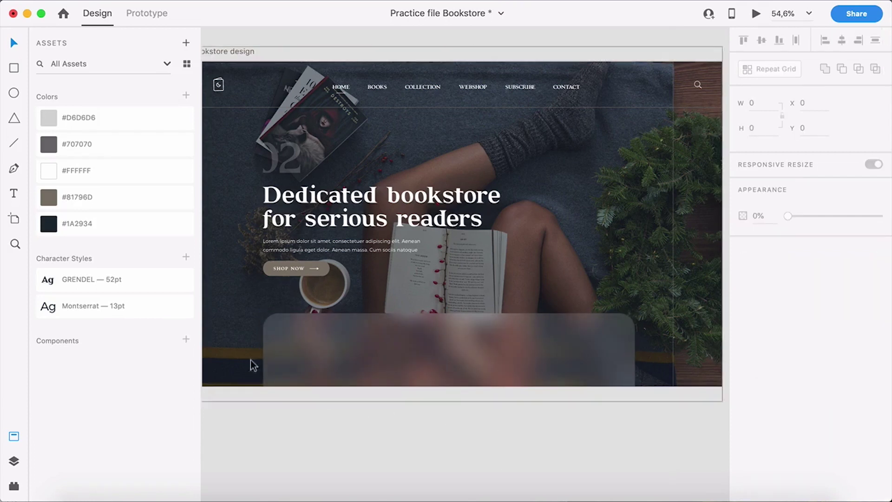
scroll(252, 365, "up", 5)
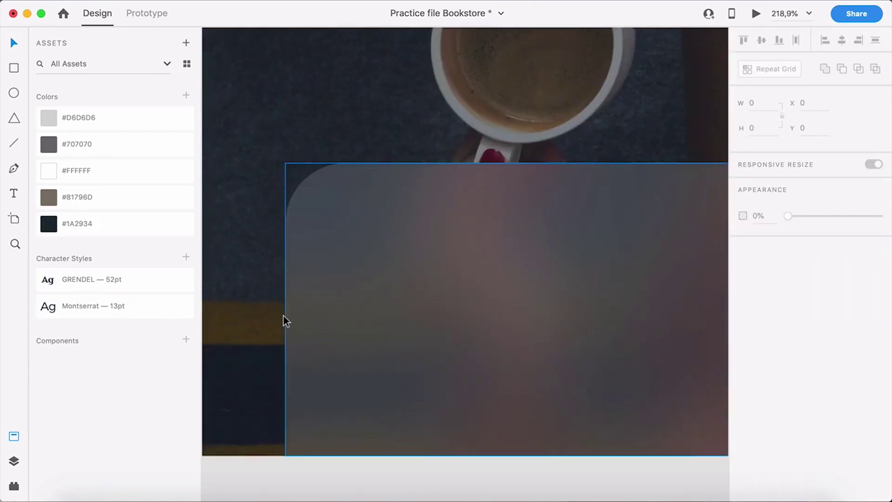
scroll(285, 321, "down", 6)
scroll(404, 325, "up", 2)
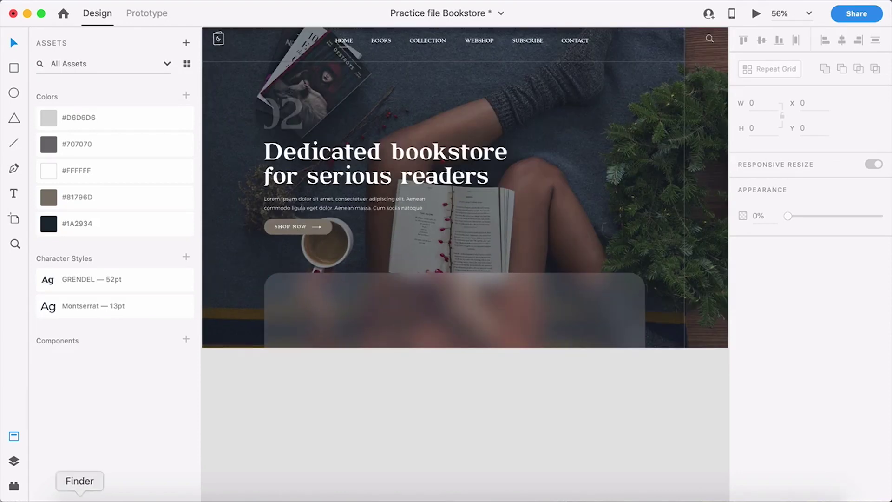
- Import the four book cover images from Finder and place them in a row on the frosted panel at a height of 105
left_click(80, 498)
left_click(144, 313)
left_click_drag(277, 376, 598, 390)
left_click(570, 405)
left_click_drag(582, 453, 698, 405)
left_click_drag(607, 411, 300, 312)
left_click(366, 368)
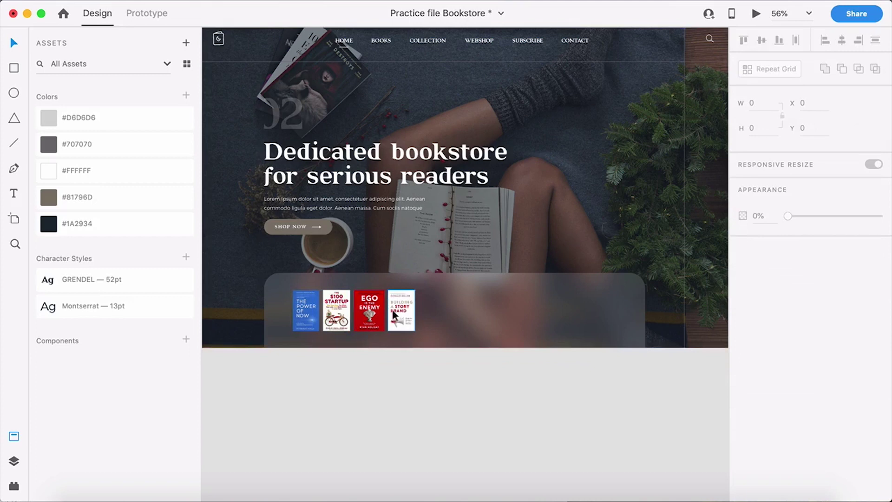
- Move the last book cover toward the panel's far end and distribute the four covers evenly in horizontal direction
left_click_drag(394, 315, 550, 310)
left_click(366, 309, "shift")
left_click(337, 309, "shift")
left_click(297, 309, "shift")
left_click(796, 41)
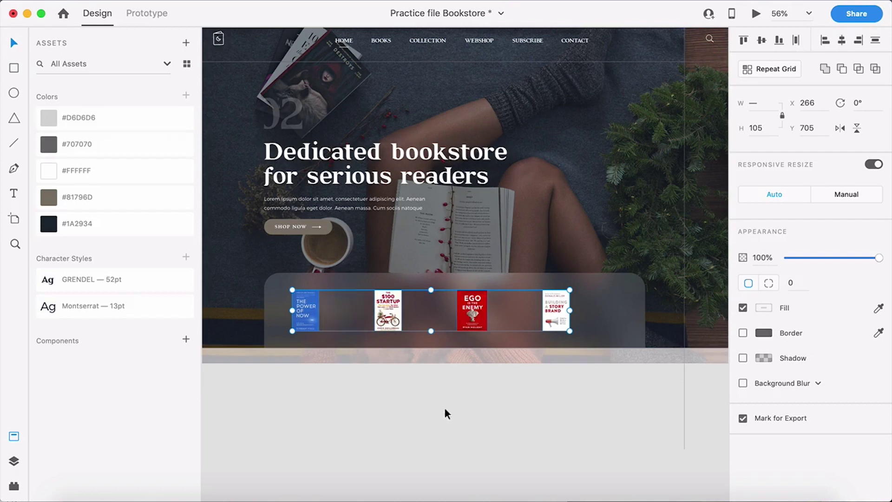
left_click(445, 407)
- Inspect the text settings of the first book's title and author in the Final design Bookstore file
scroll(385, 344, "up", 2)
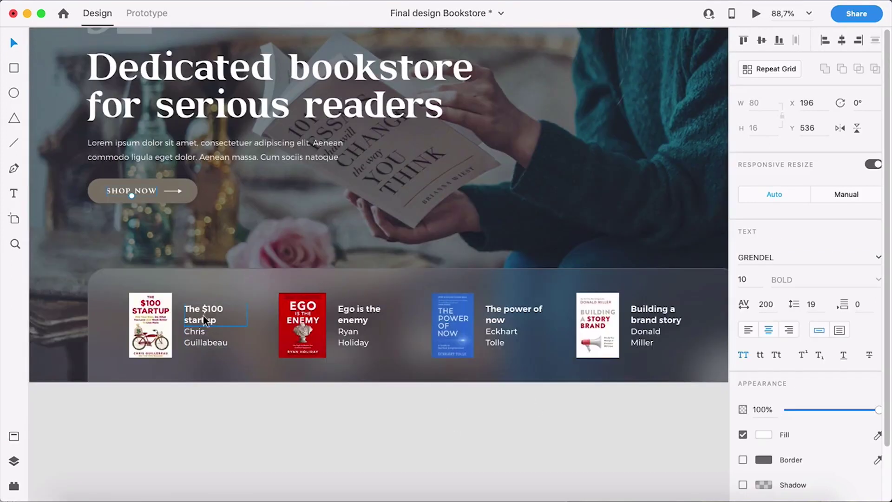
left_click(204, 314)
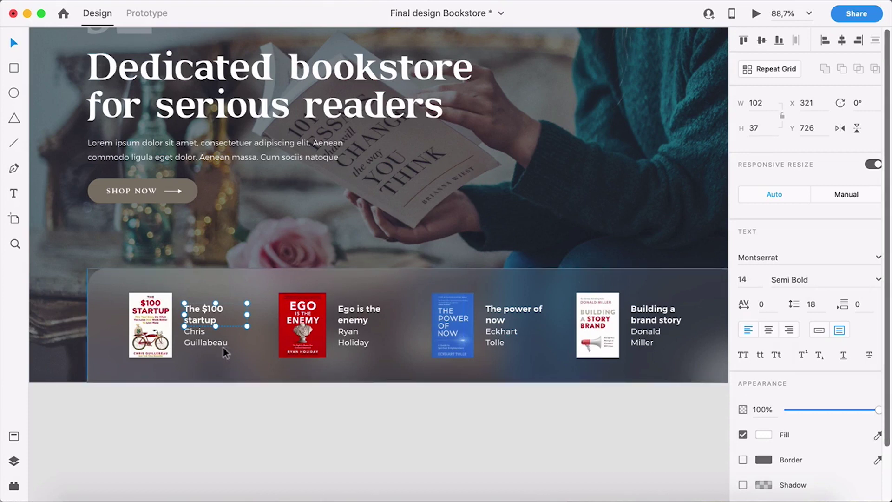
left_click(207, 343)
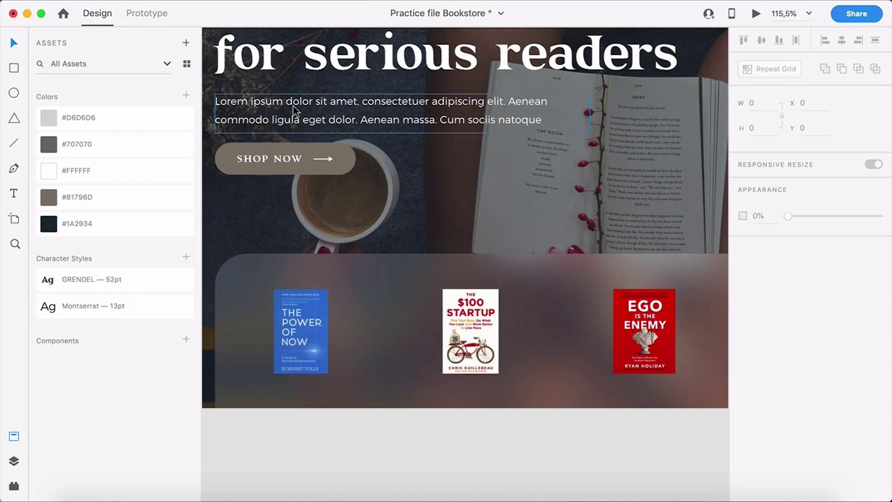
- Duplicate the intro paragraph onto the frosted panel beside the first cover and set the copy's line spacing to 18
left_click(294, 106)
scroll(332, 139, "down", 5)
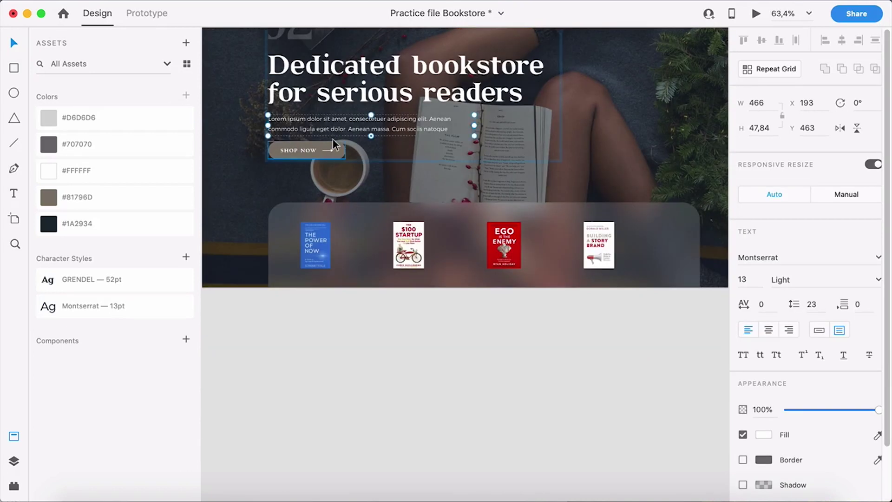
left_click(386, 347)
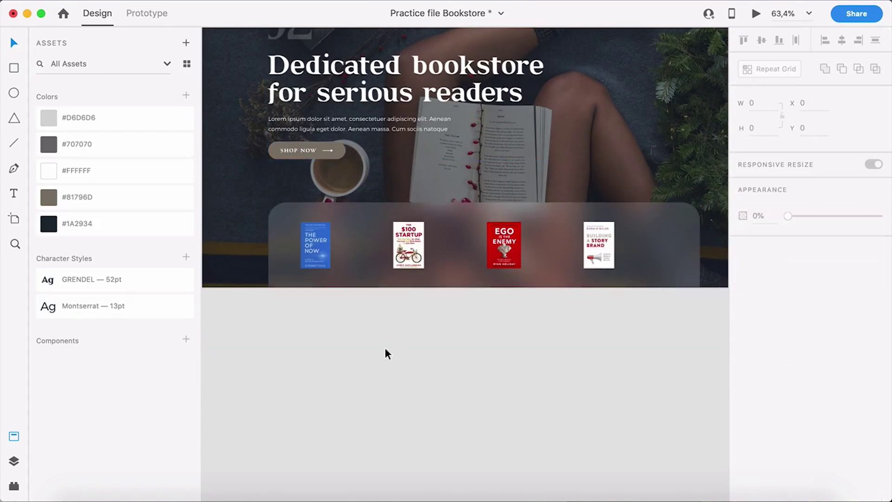
left_click_drag(294, 116, 366, 247)
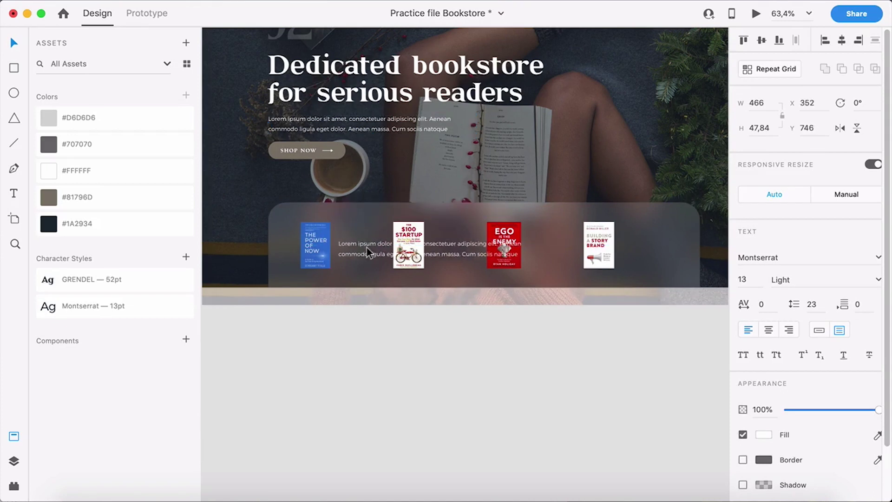
scroll(350, 250, "up", 5)
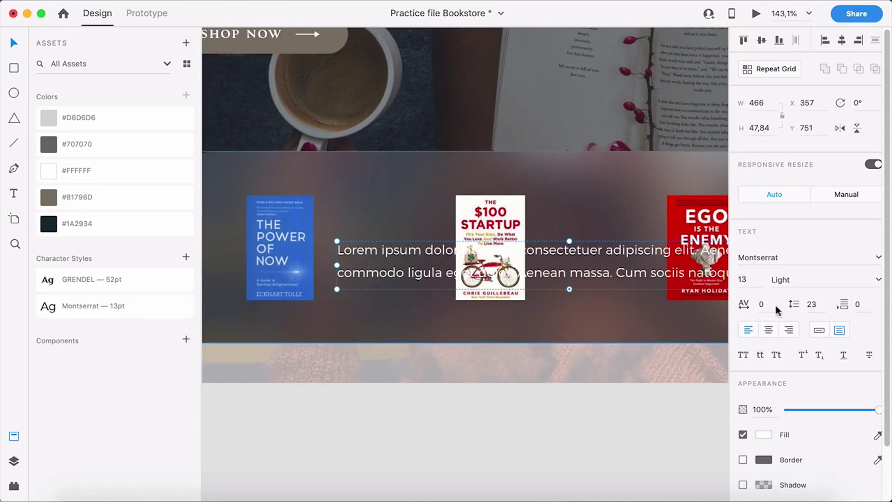
key("Return")
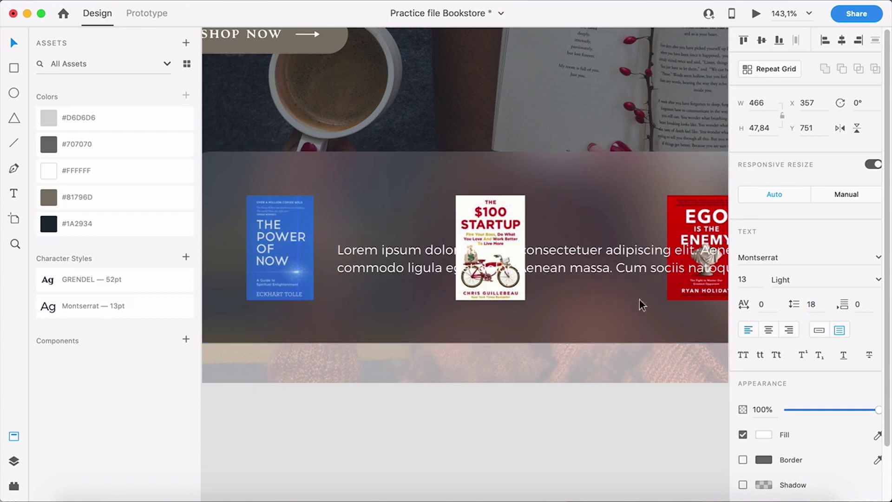
- Narrow the copied text box to a width of 86 beside the first cover and replace its text with "Author name lastname"
scroll(371, 255, "up", 3)
scroll(371, 255, "down", 4)
left_click_drag(671, 279, 384, 280)
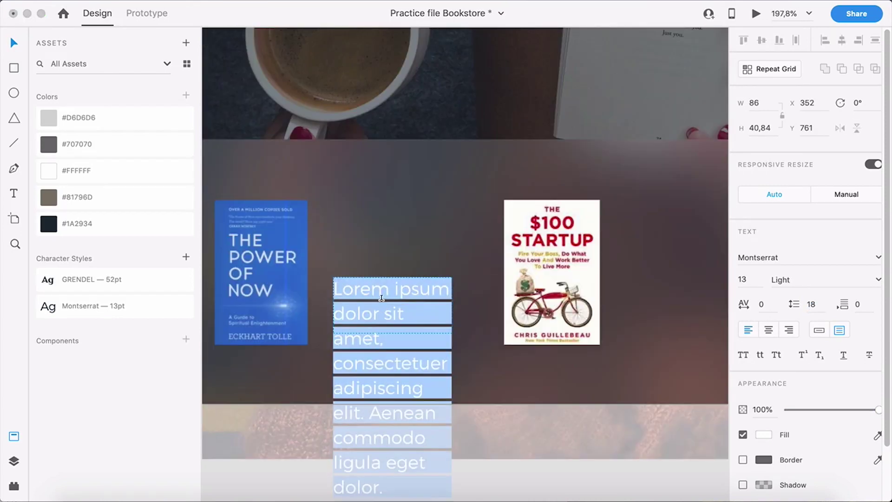
type("A")
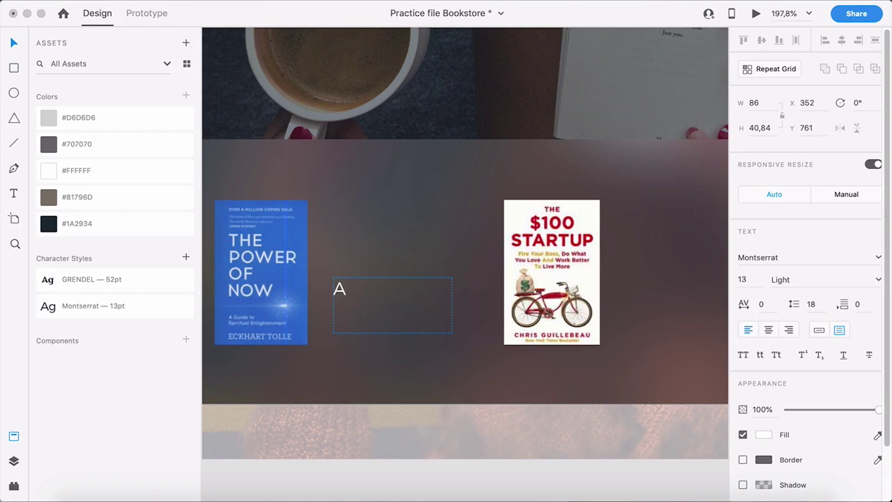
type("uthor name")
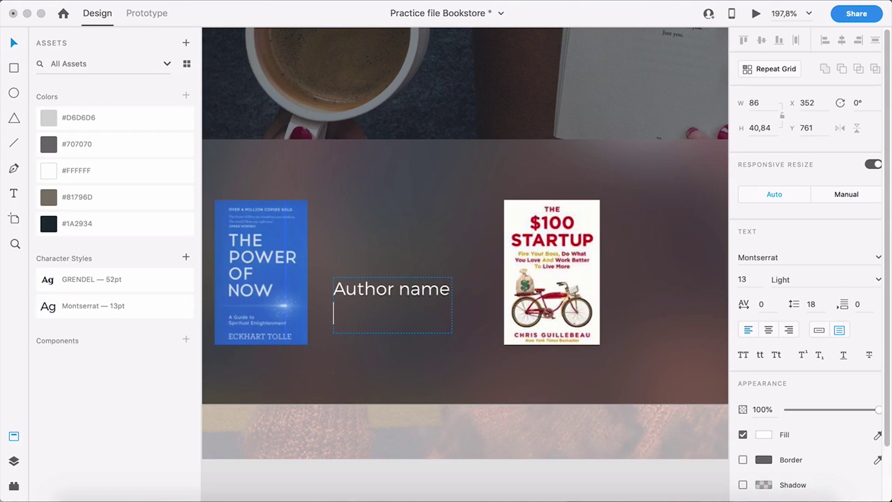
key("Escape")
- Duplicate the author text directly above it, change the copy to "Title of the book" and set its weight to Semi Bold
left_click_drag(387, 300, 382, 242)
double_click(380, 243)
type("tle of the book")
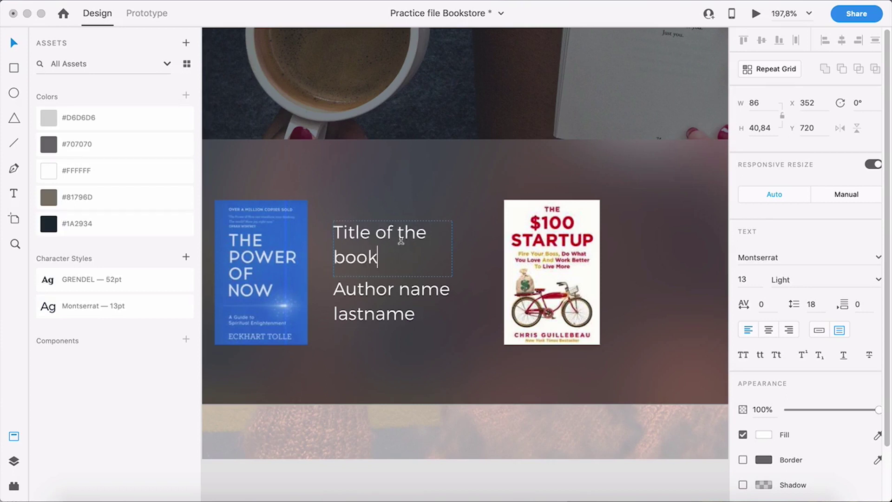
key("Escape")
key("super+b")
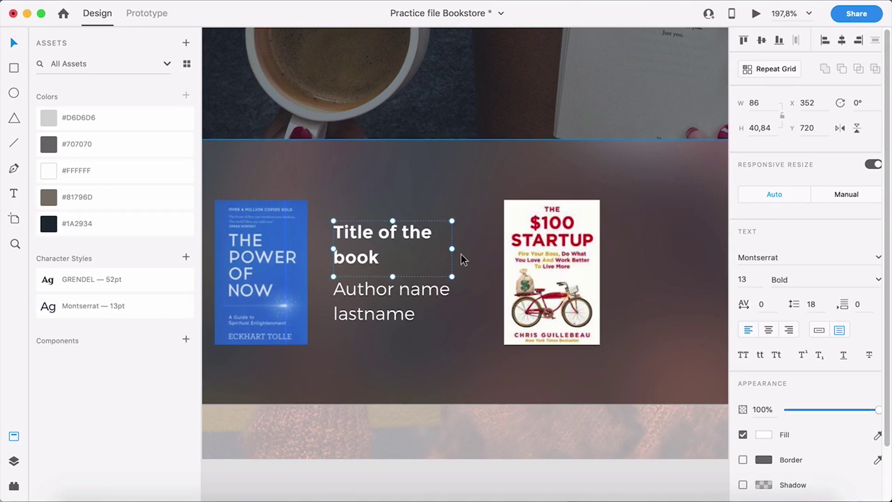
left_click(878, 279)
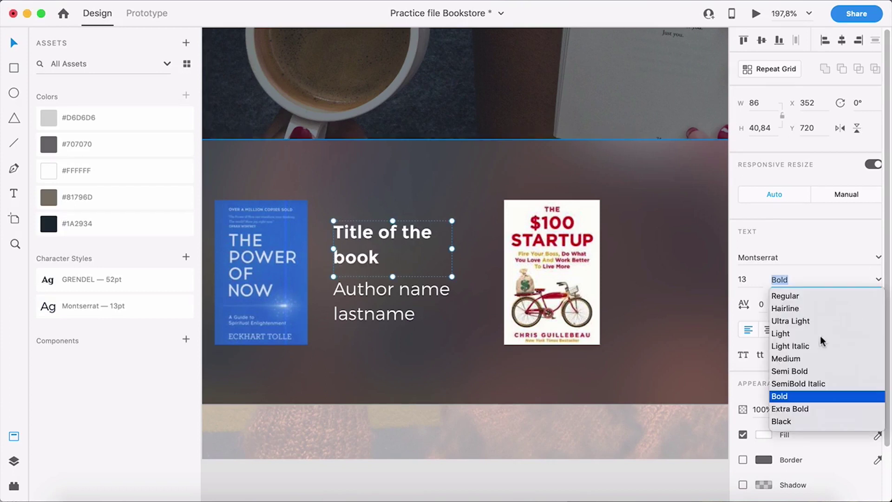
left_click(802, 370)
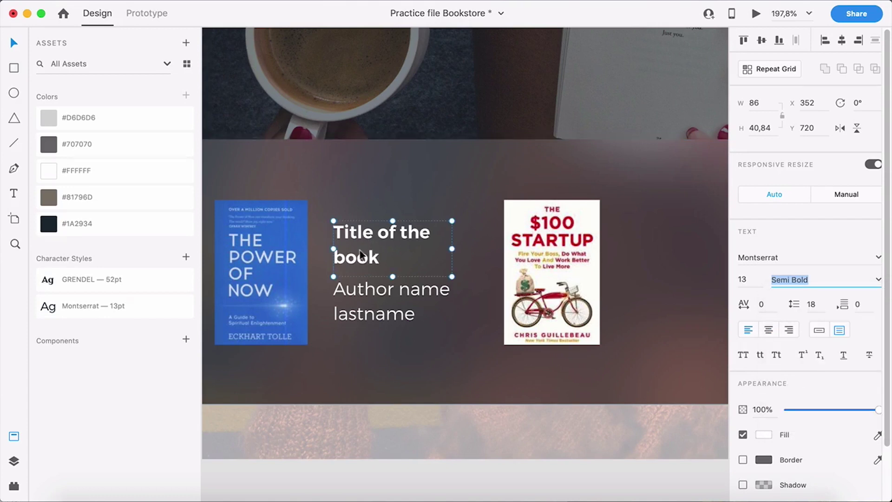
- Copy the title and author texts together beside each of the other three book covers, keeping the 18.5 gap
left_click(375, 294)
scroll(377, 297, "up", 3)
scroll(378, 298, "down", 5)
left_click(371, 272, "shift")
scroll(372, 277, "down", 4)
left_click_drag(371, 277, 503, 274)
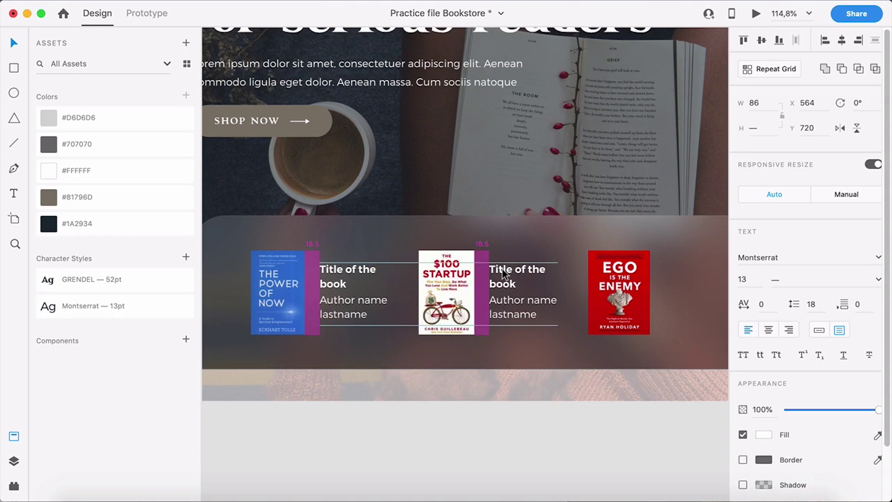
scroll(503, 274, "right", 5)
left_click_drag(370, 274, 557, 272)
scroll(556, 272, "right", 6)
left_click_drag(375, 279, 538, 278)
left_click(687, 241)
scroll(650, 260, "down", 7)
scroll(590, 279, "up", 3)
scroll(590, 279, "down", 2)
left_click_drag(515, 346, 496, 440)
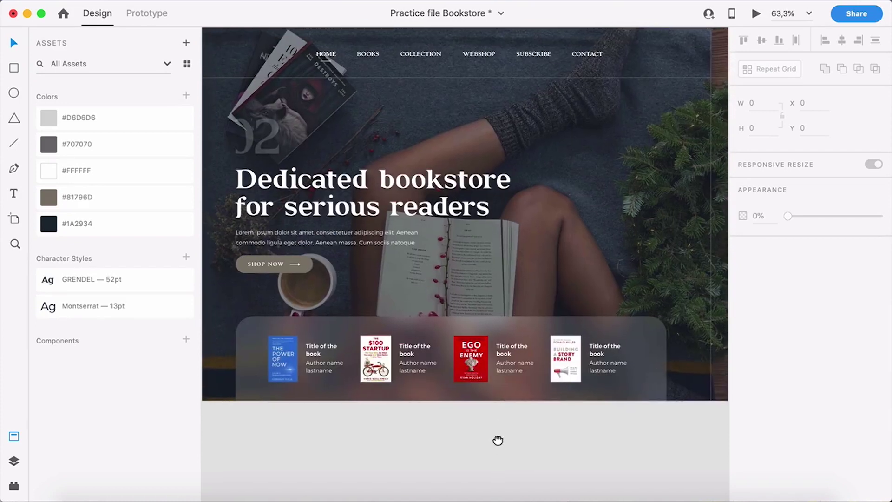
- Examine the frosted square behind the search icon in the Final design Bookstore file
scroll(497, 440, "right", 3)
scroll(494, 437, "right", 2)
left_click(574, 364)
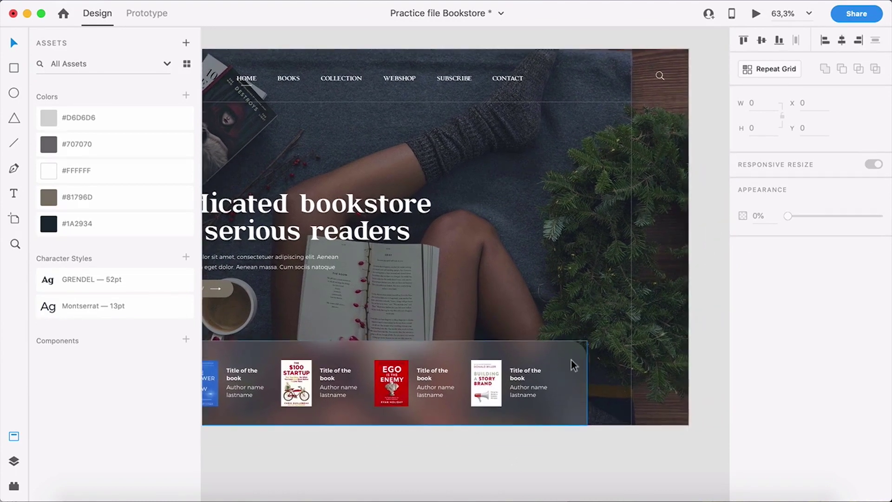
left_click(573, 452)
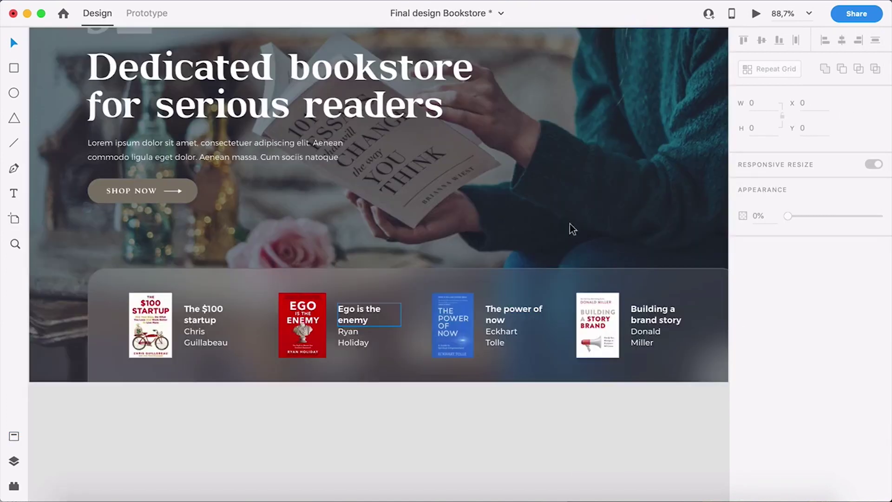
left_click_drag(558, 183, 315, 372)
scroll(537, 119, "down", 2)
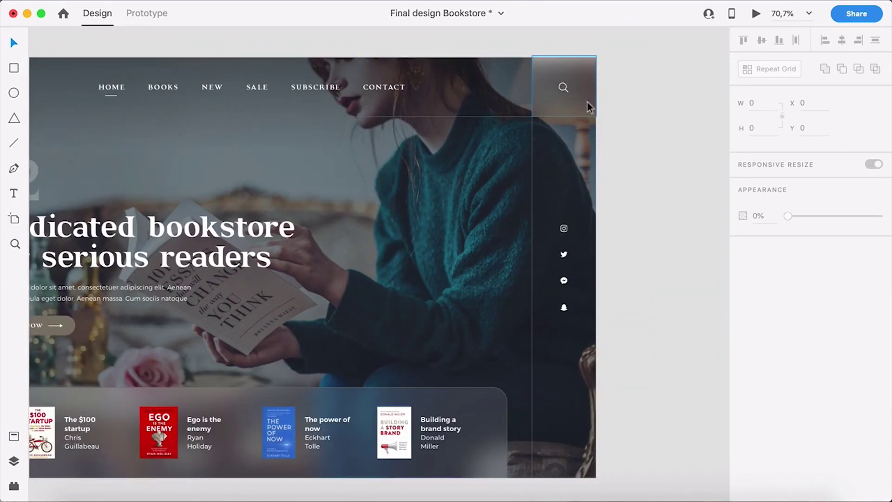
scroll(561, 96, "up", 3)
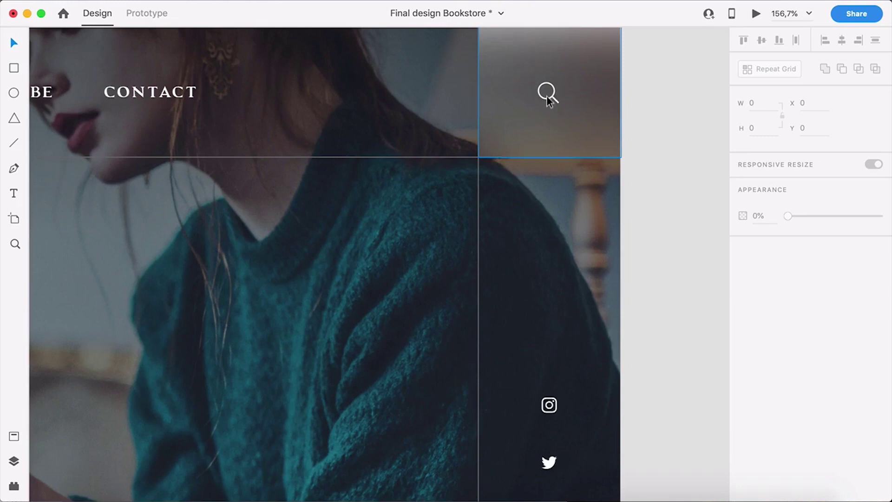
scroll(549, 94, "down", 2)
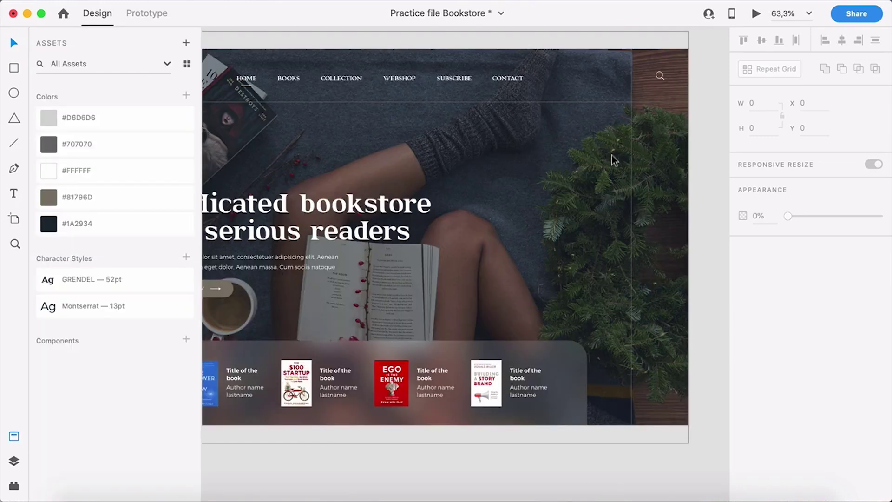
- Duplicate the frosted book panel into the upper area of the Practice file's hero and set all its corner radii to 0
scroll(528, 291, "up", 1)
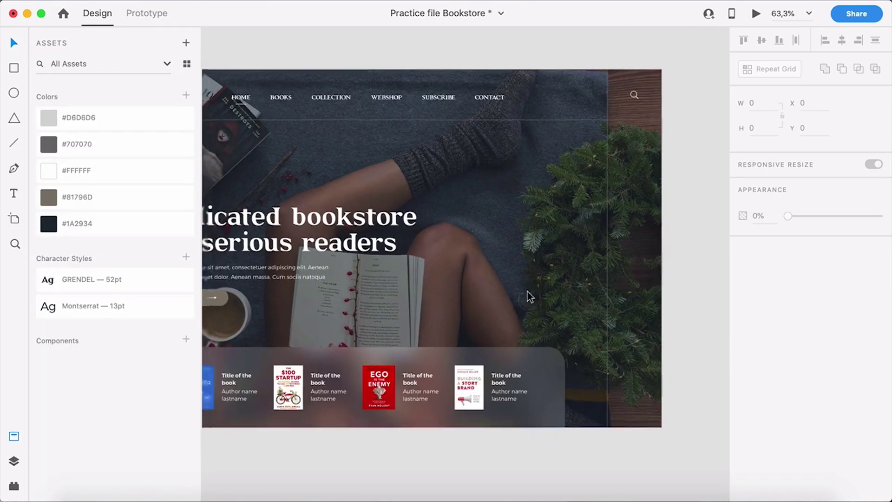
scroll(527, 291, "down", 2)
left_click_drag(541, 353, 624, 197)
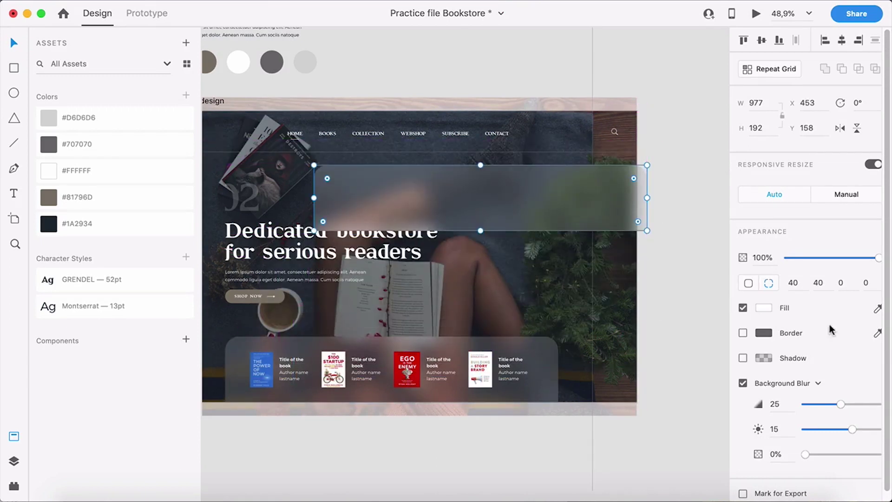
left_click(748, 281)
key("Return")
- Fit the duplicated panel into the search icon's corner between the divider lines, sized 129 by 120 at X 1271, Y 0
left_click_drag(330, 198, 558, 90)
scroll(639, 175, "up", 5)
scroll(541, 212, "up", 4)
scroll(542, 212, "up", 5)
left_click_drag(515, 241, 516, 201)
left_click_drag(562, 408, 557, 314)
left_click_drag(567, 263, 570, 262)
left_click_drag(639, 234, 660, 233)
scroll(540, 236, "up", 5)
left_click_drag(508, 296, 475, 264)
scroll(452, 353, "up", 4)
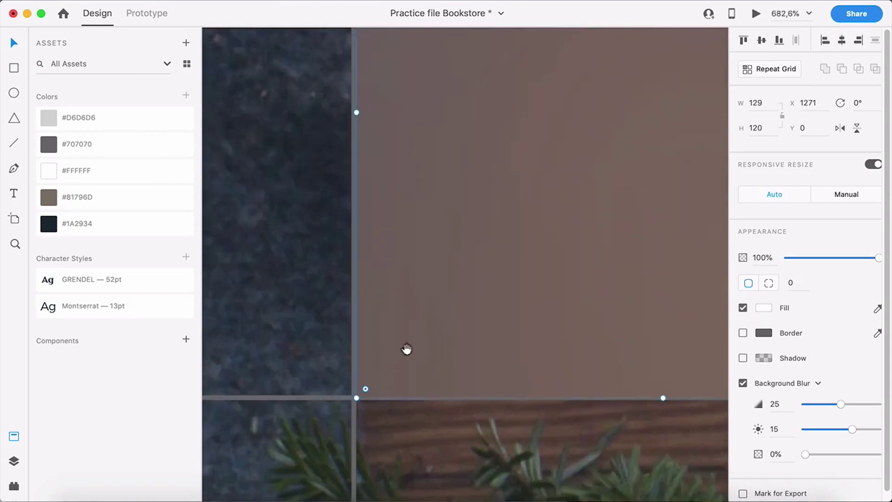
left_click_drag(401, 366, 410, 323)
left_click_drag(436, 266, 360, 343)
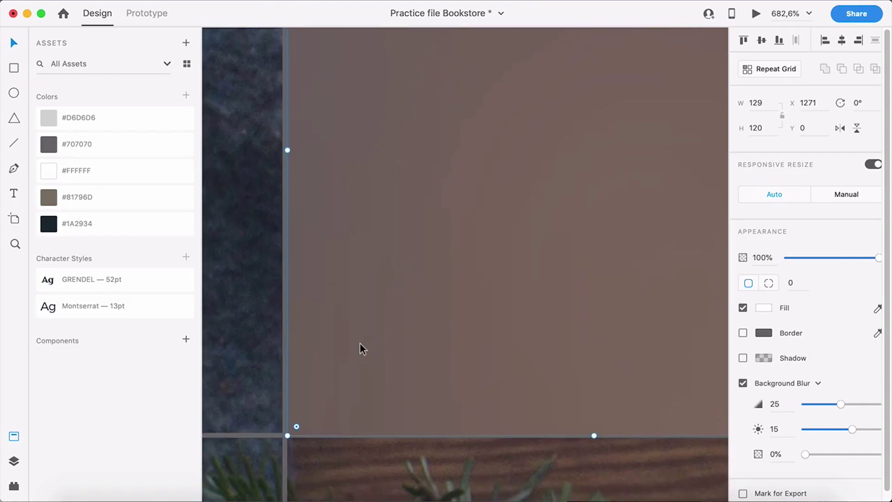
- Send the frosted square backward in the stacking order so that it sits behind the search icon
key("super+bracketleft")
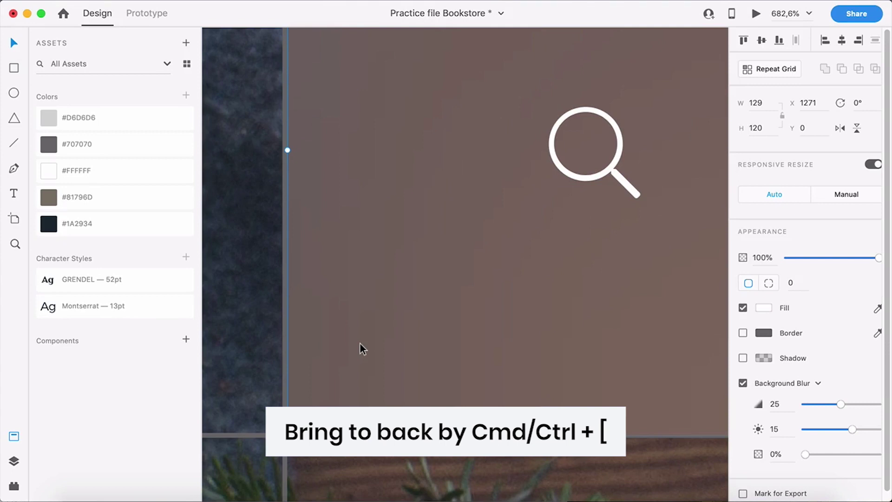
key("super+bracketleft")
key("super+bracketright")
scroll(354, 347, "down", 10)
left_click_drag(353, 357, 392, 321)
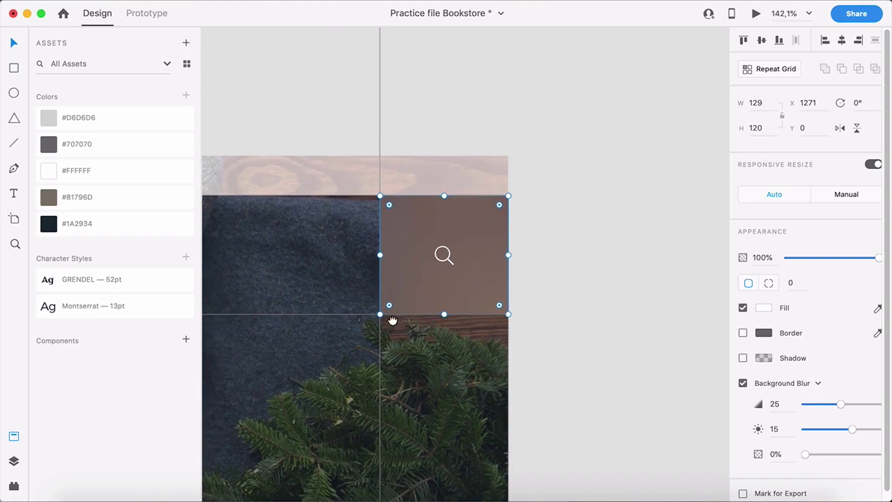
- Adjust the background blur settings of the square behind the search icon and deselect it
left_click_drag(850, 430, 835, 402)
left_click(534, 325)
scroll(482, 289, "down", 3)
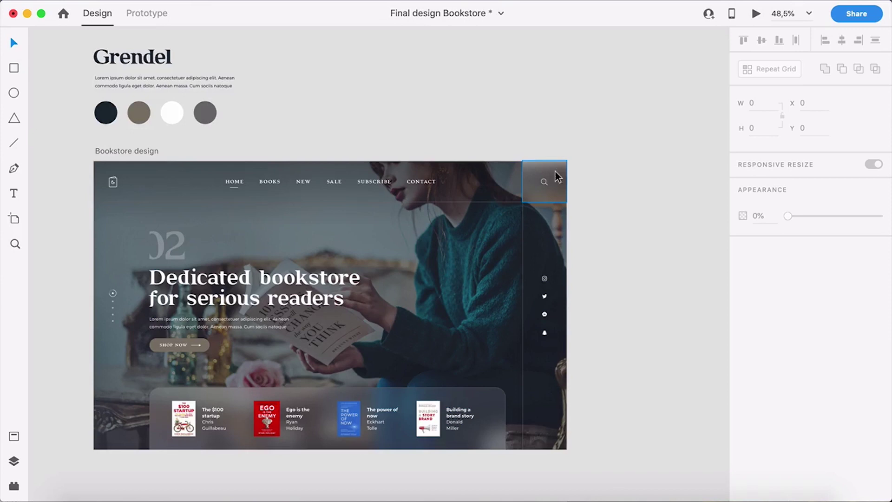
- Compare the frosted search corner in the Final design file with the one in the Practice file
scroll(556, 171, "up", 5)
scroll(532, 195, "down", 5)
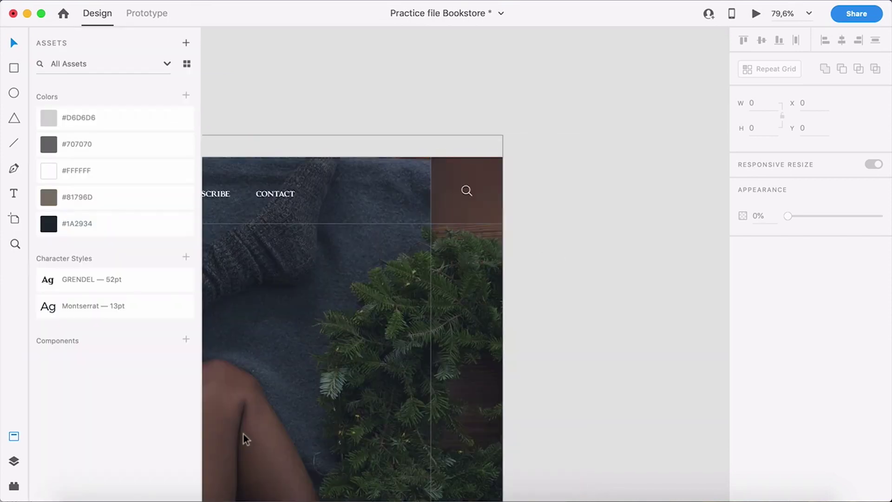
scroll(367, 355, "down", 3)
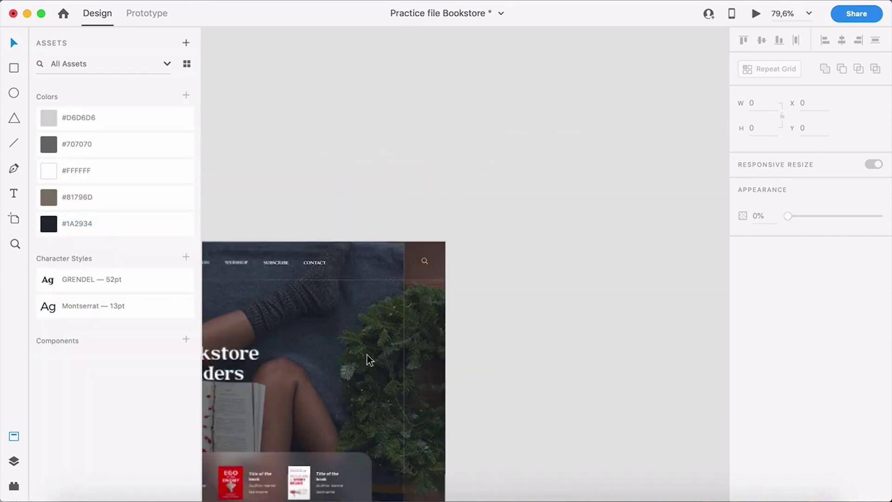
scroll(417, 279, "up", 5)
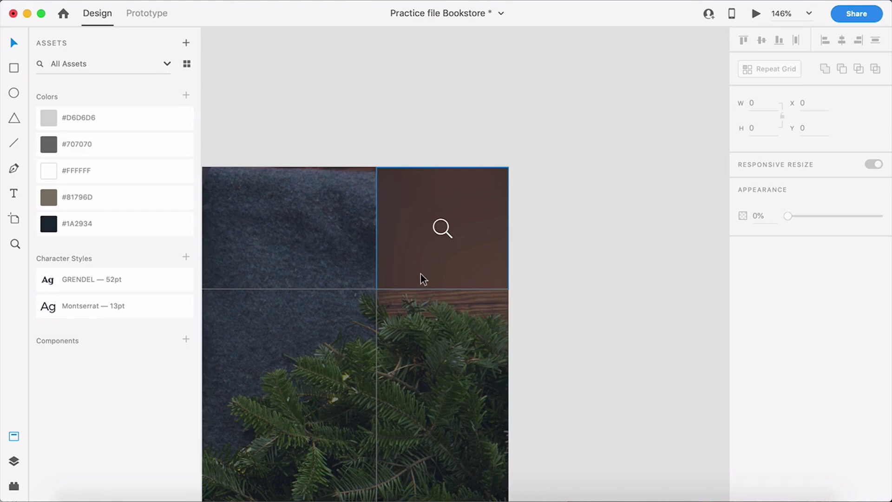
scroll(420, 275, "down", 5)
left_click_drag(372, 390, 625, 250)
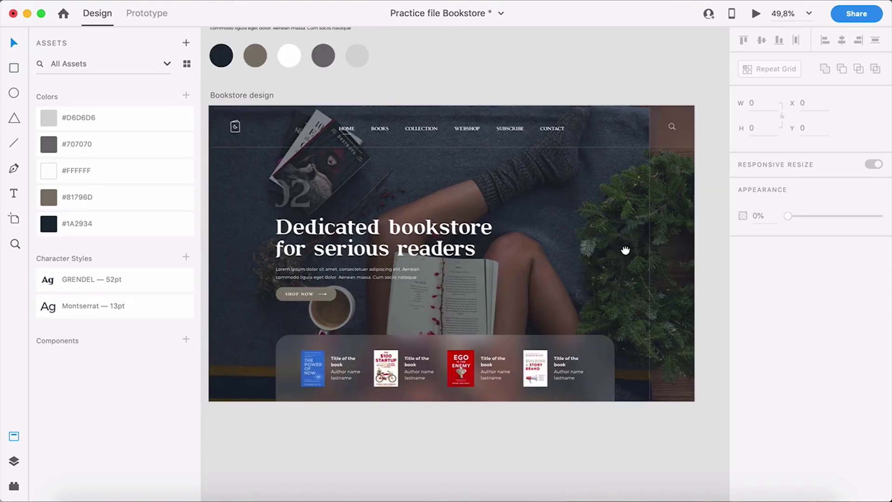
- Unlock the hero's background photo and replace it with thought-catalog-nbkd_9UpSb0-unsplash.jpg from the Background folder
left_click(592, 211)
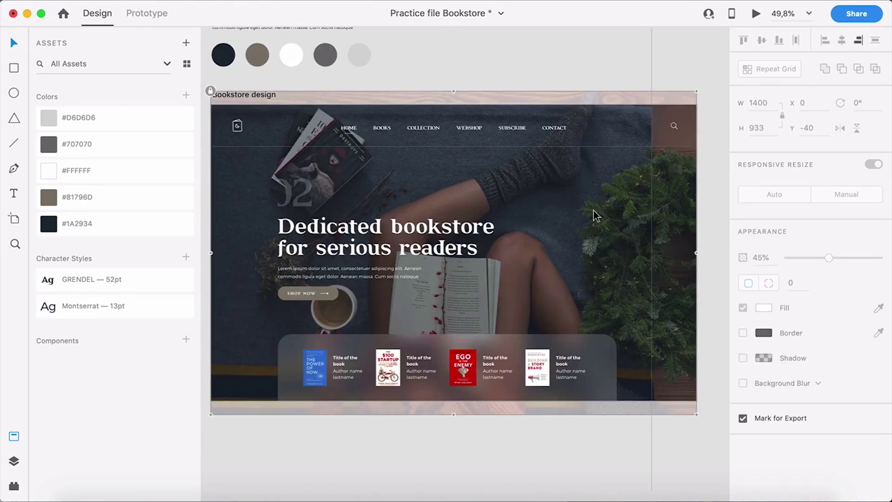
key("super+l")
left_click(79, 496)
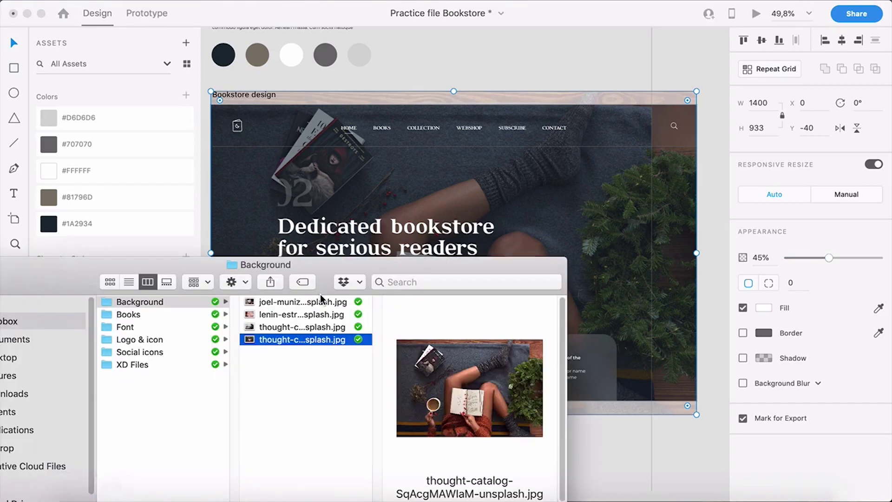
left_click_drag(288, 331, 550, 206)
left_click(576, 101)
left_click(584, 52)
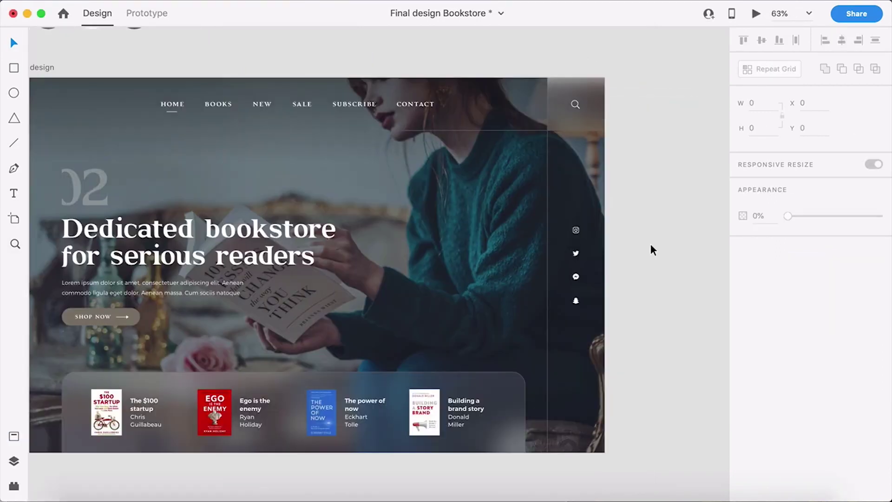
- Check the social icon column in the Final design file and open the svg folder inside Social icons
scroll(594, 258, "up", 6)
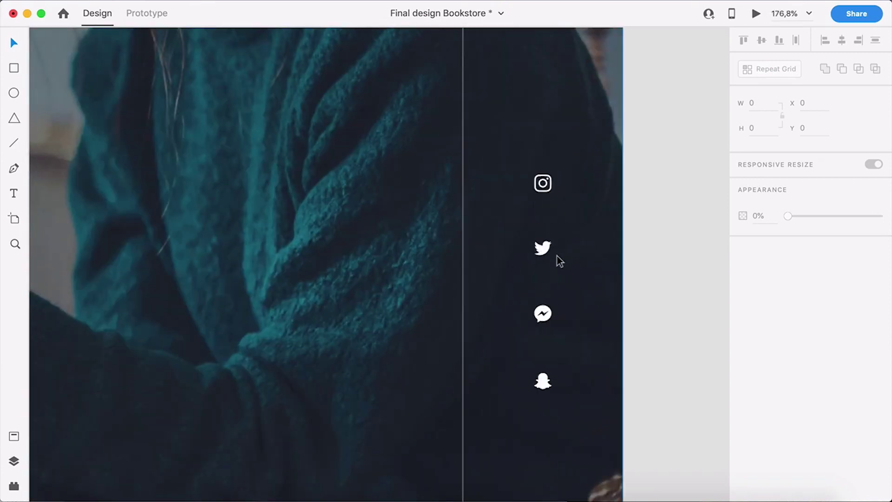
scroll(574, 339, "right", 2)
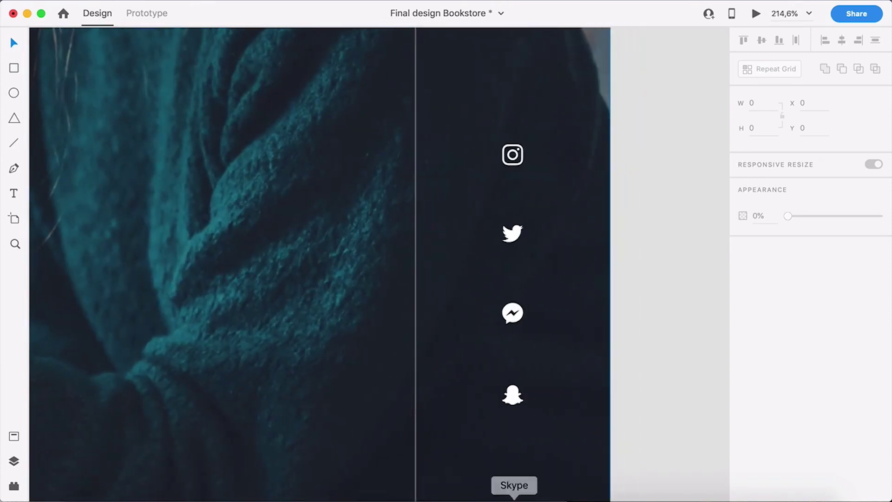
left_click(79, 494)
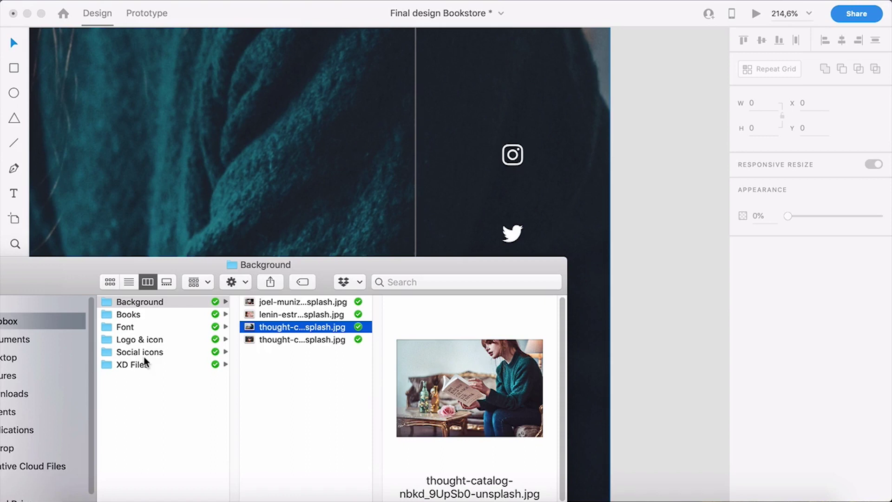
left_click(157, 337)
key("Up")
key("Down")
key("Down")
key("Right")
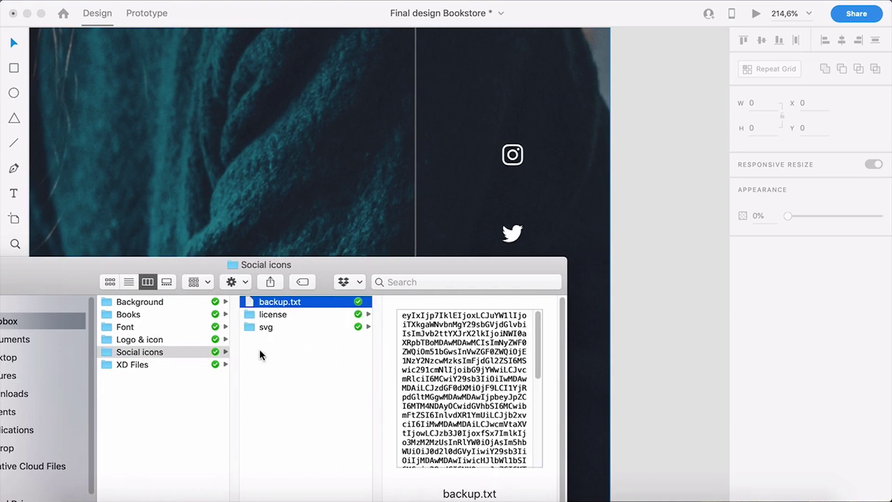
left_click(283, 327)
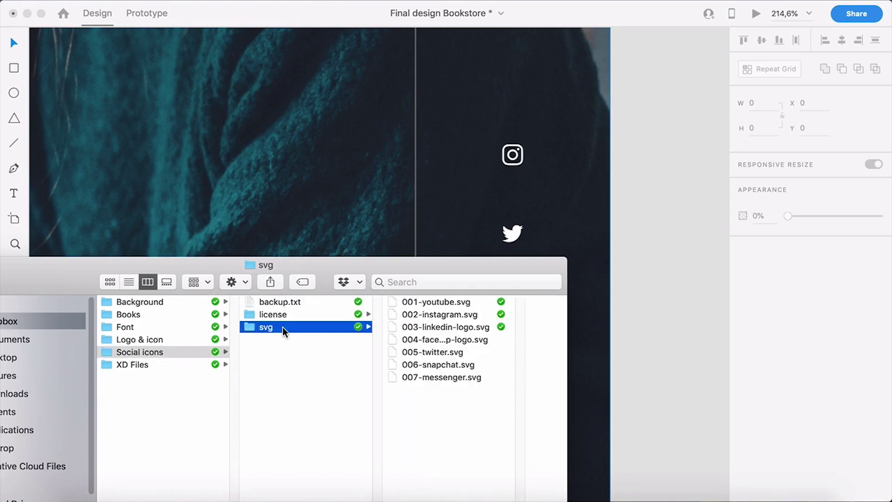
- Preview the Messenger, Twitter and neighbouring icon files in the svg folder
left_click(454, 376)
left_click(330, 351)
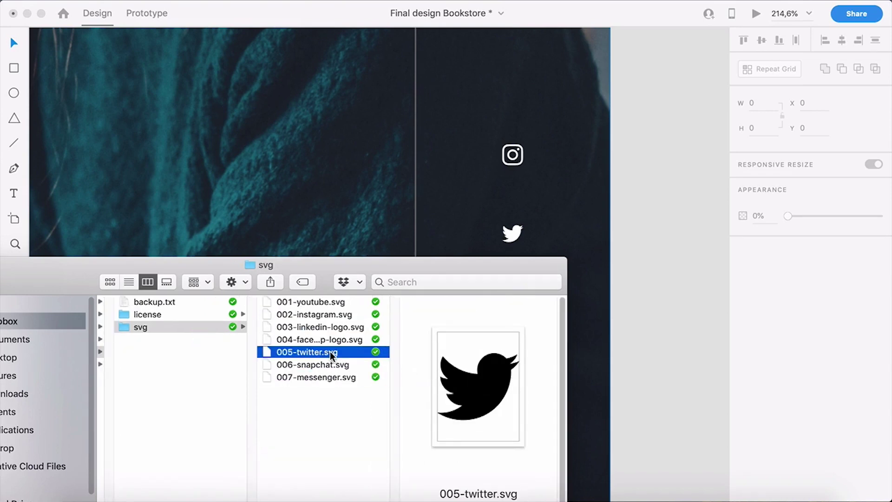
key("Up")
key("Up")
key("Up")
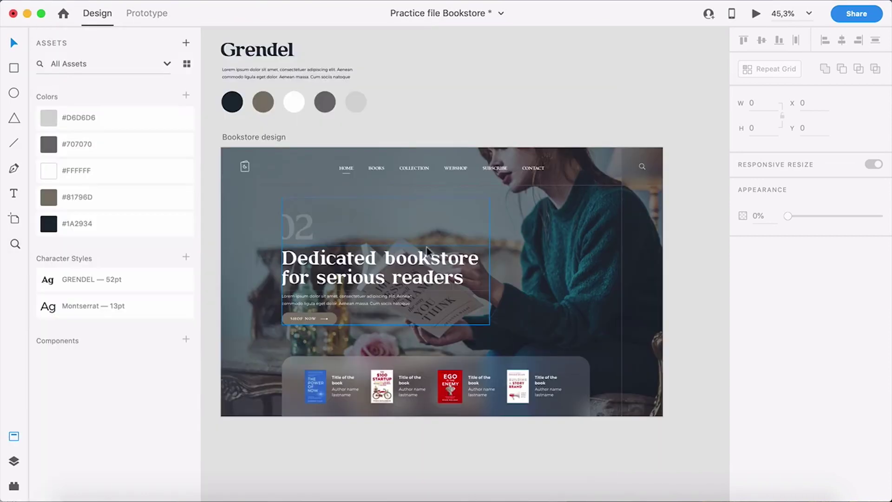
- Import the four SVG files from 001-youtube.svg to the Facebook logo onto the canvas beside the Practice file's hero
scroll(469, 238, "right", 3)
scroll(511, 269, "up", 6)
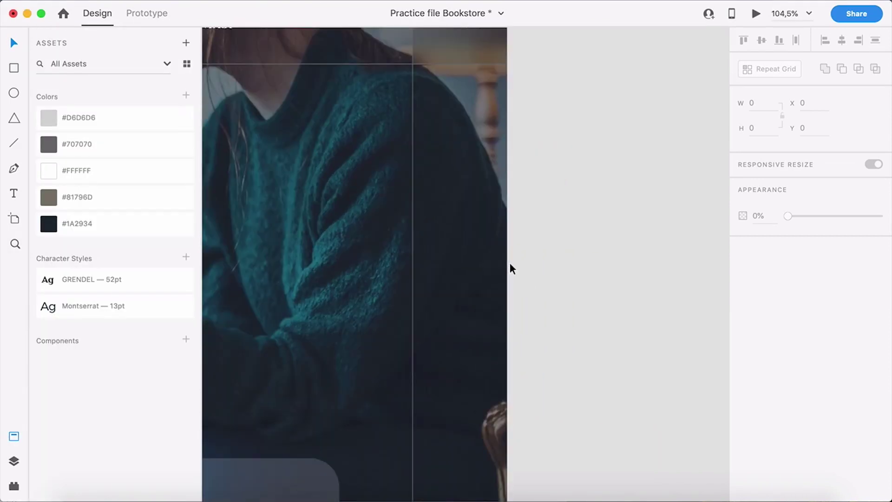
key("super+shift+i")
key("Up")
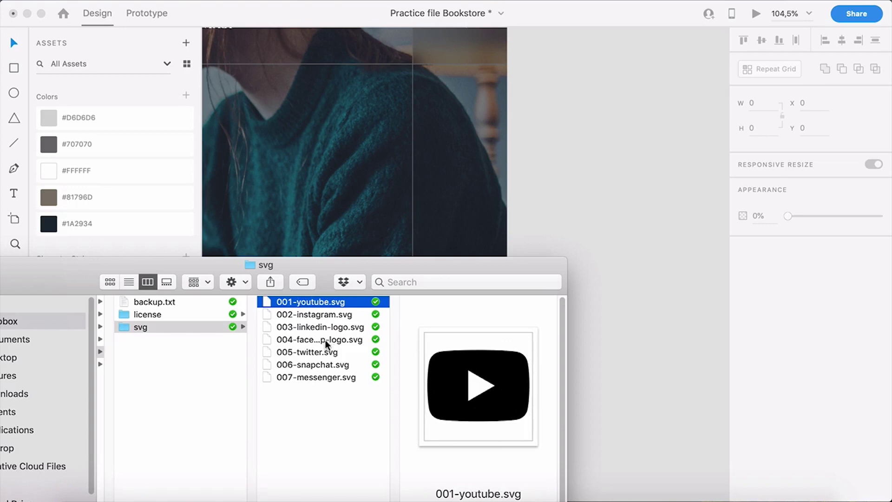
left_click(322, 339, "shift")
left_click_drag(283, 303, 552, 164)
left_click(538, 158)
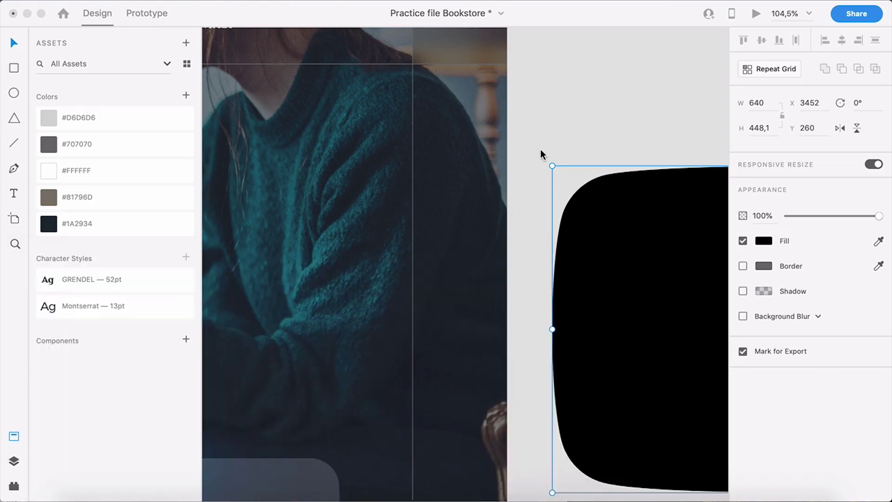
- Shrink the oversized YouTube, Instagram and LinkedIn icons to roughly the Facebook icon's size, side by side
scroll(537, 172, "down", 10)
scroll(497, 238, "up", 6)
scroll(625, 157, "left", 2)
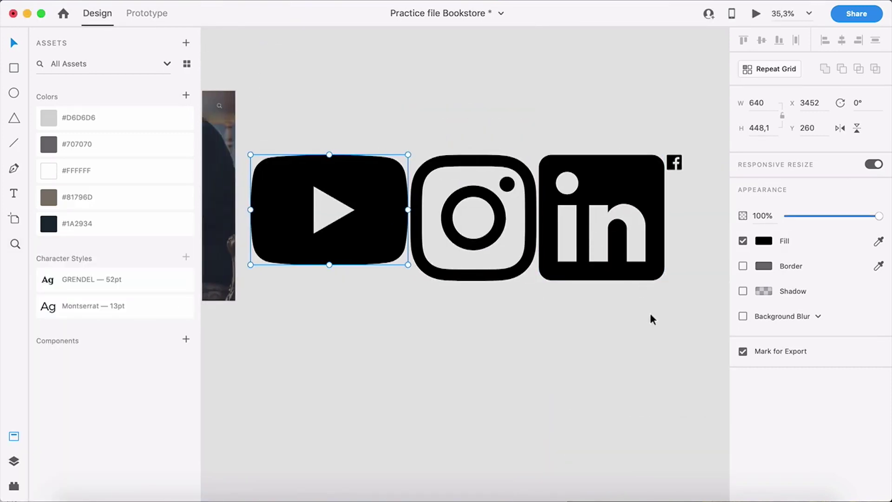
left_click_drag(641, 308, 308, 184)
left_click_drag(664, 280, 278, 164)
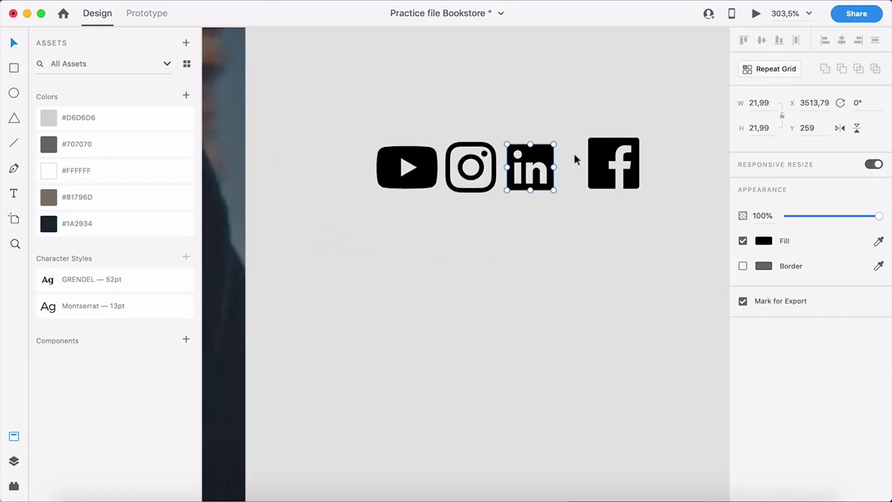
- Place the Facebook icon beside the LinkedIn icon at equal spacing and scale it to 21.16 by 21.16
left_click_drag(593, 159, 580, 168)
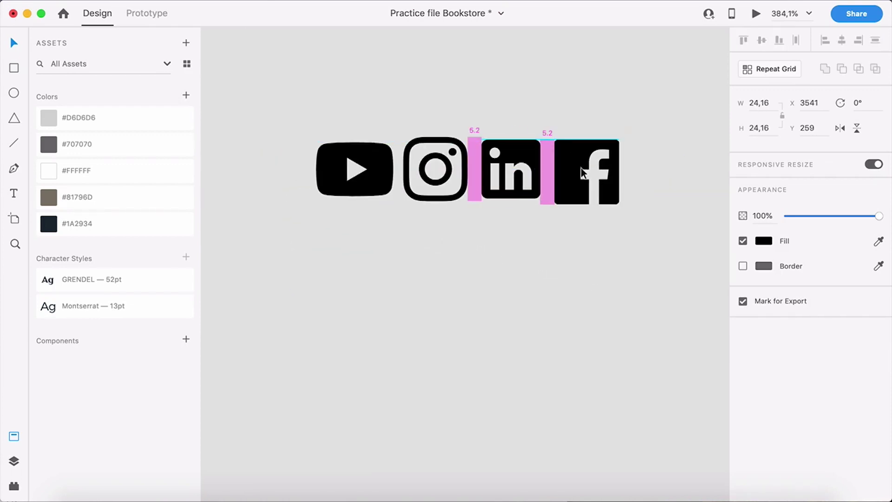
left_click_drag(620, 204, 609, 198)
scroll(528, 175, "up", 10)
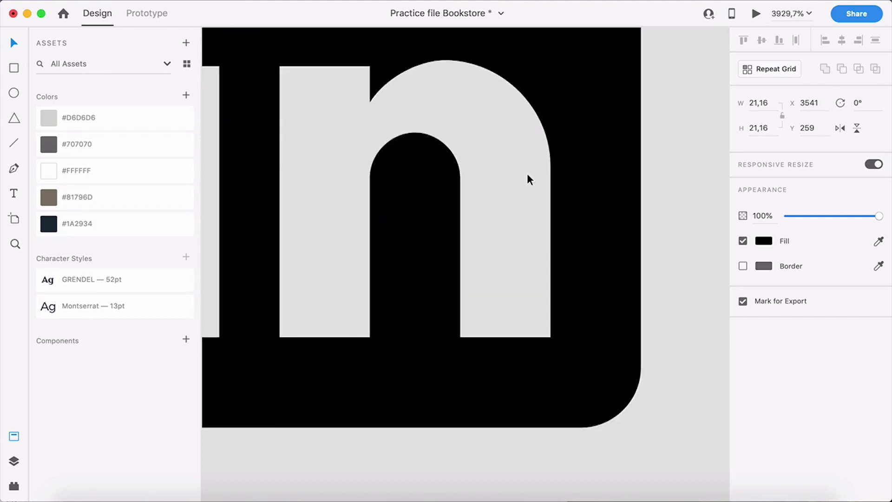
scroll(527, 175, "down", 8)
scroll(527, 174, "down", 8)
- Set the fill of all four social icons to white (#FFFFFF)
left_click_drag(664, 198, 482, 140)
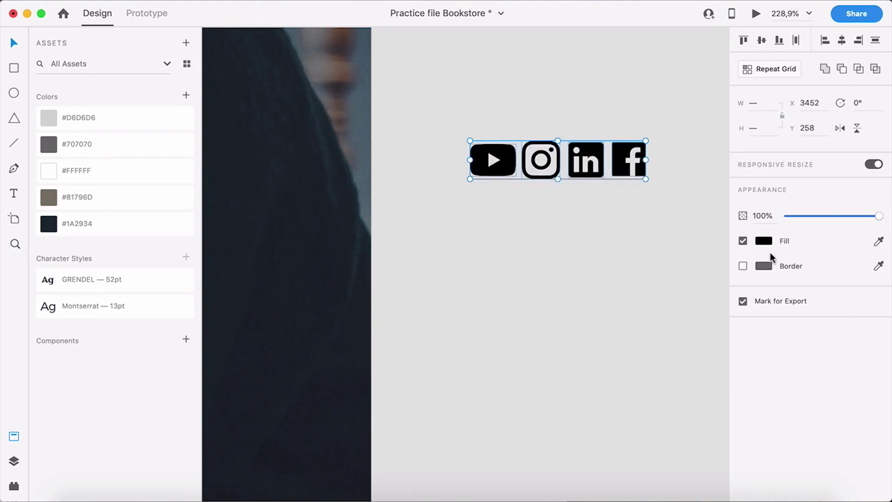
left_click(764, 241)
type("ffffff")
key("Return")
left_click(556, 235)
- Stack the social icons in a vertical column, centre them on one another and distribute them evenly
left_click_drag(634, 170, 498, 358)
left_click_drag(548, 168, 492, 290)
left_click_drag(553, 366, 458, 106)
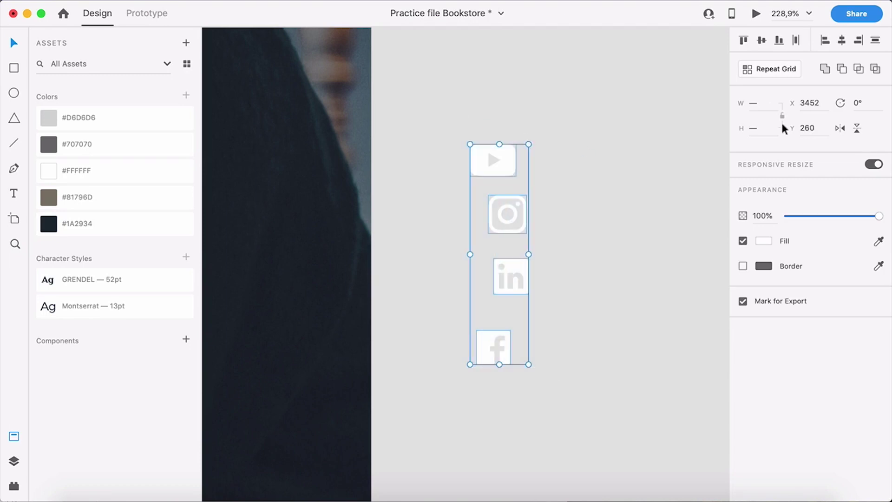
left_click(842, 41)
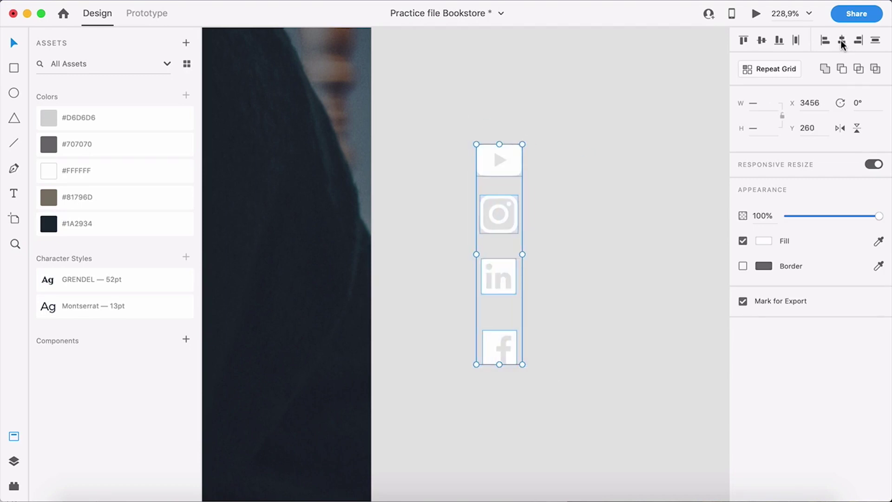
left_click(875, 42)
left_click(588, 310)
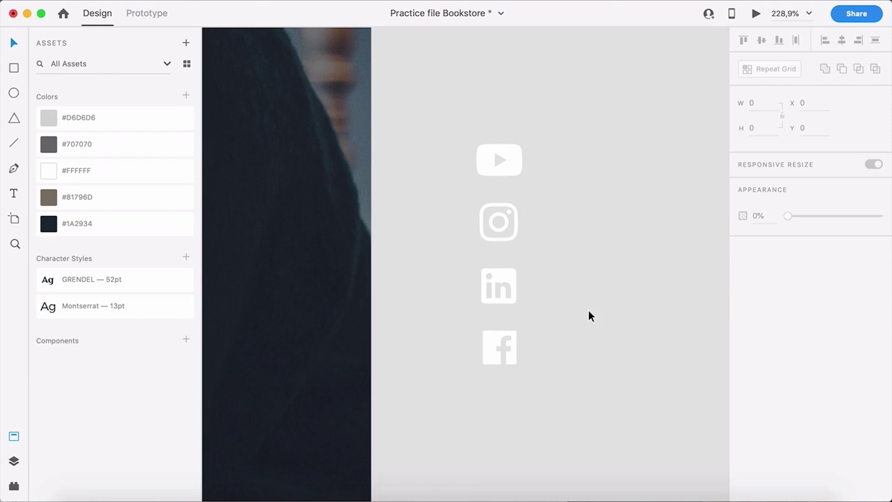
- Scale the stacked social icons down together to a smaller size
scroll(589, 311, "down", 5)
scroll(548, 240, "up", 5)
left_click_drag(565, 424, 502, 229)
left_click_drag(553, 406, 539, 380)
left_click(552, 372)
- Move the Facebook icon lower and distribute the four icons vertically for wider spacing
left_click_drag(520, 341, 519, 385)
left_click_drag(478, 422, 567, 188)
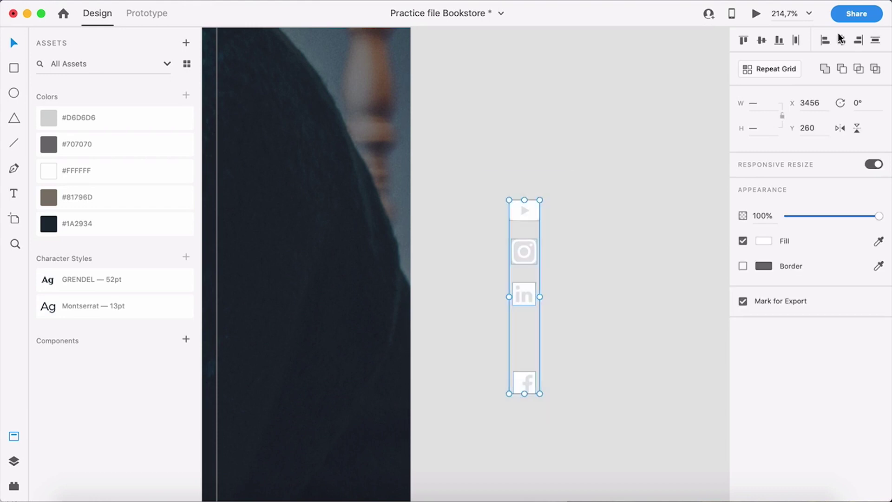
left_click(874, 41)
left_click(587, 242)
left_click_drag(587, 243, 656, 185)
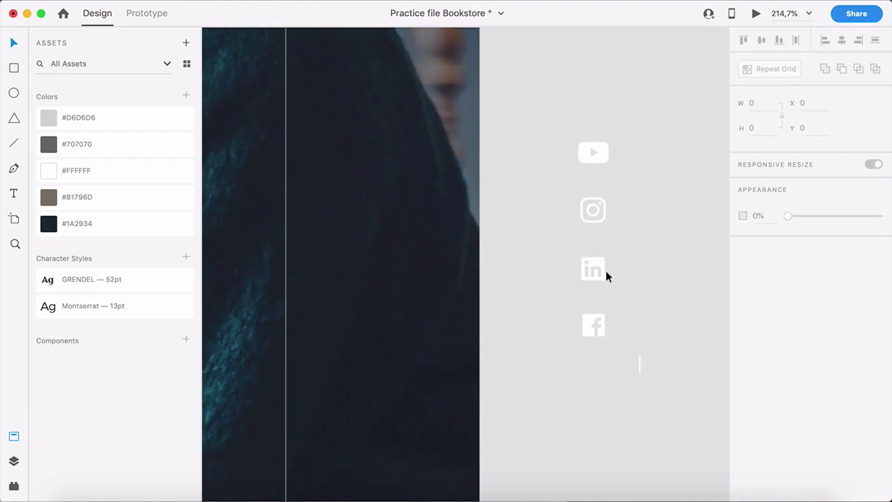
- Move the social icon column into the strip beside the hero's vertical divider line, at X 1328, Y 288
left_click_drag(642, 372, 533, 94)
left_click_drag(592, 262, 534, 268)
scroll(390, 312, "down", 5)
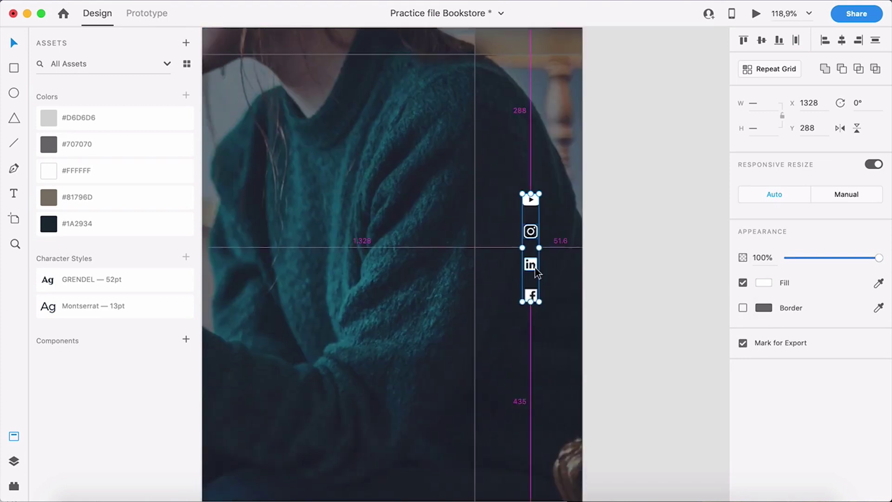
scroll(533, 269, "up", 5)
left_click(650, 317)
scroll(523, 302, "down", 5)
scroll(522, 300, "up", 5)
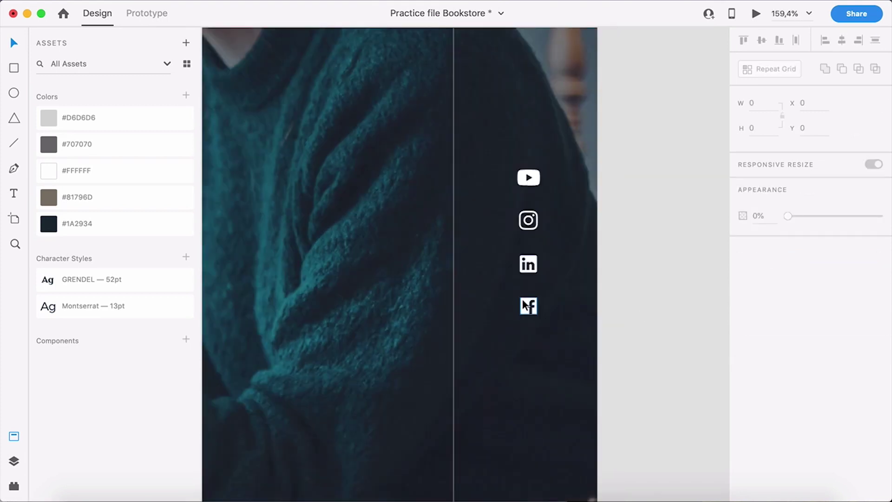
- Undo the accidental shift of the background photo and lock the photo in place
left_click(497, 314)
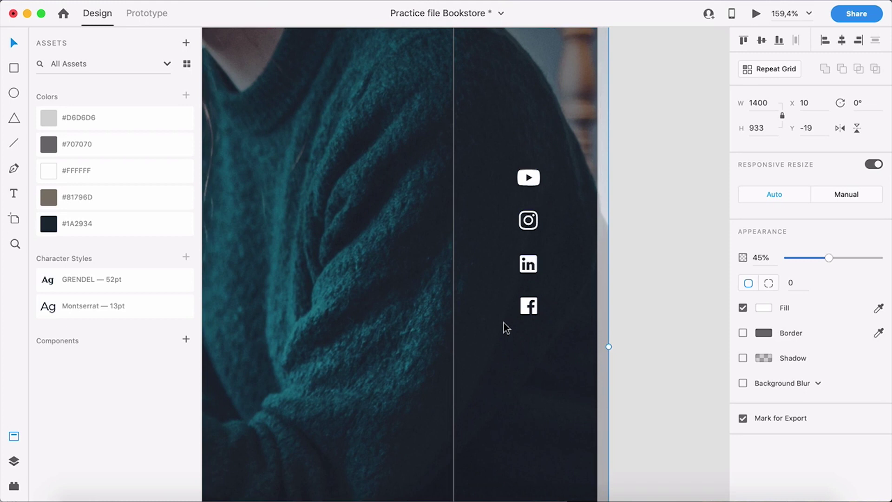
key("super+z")
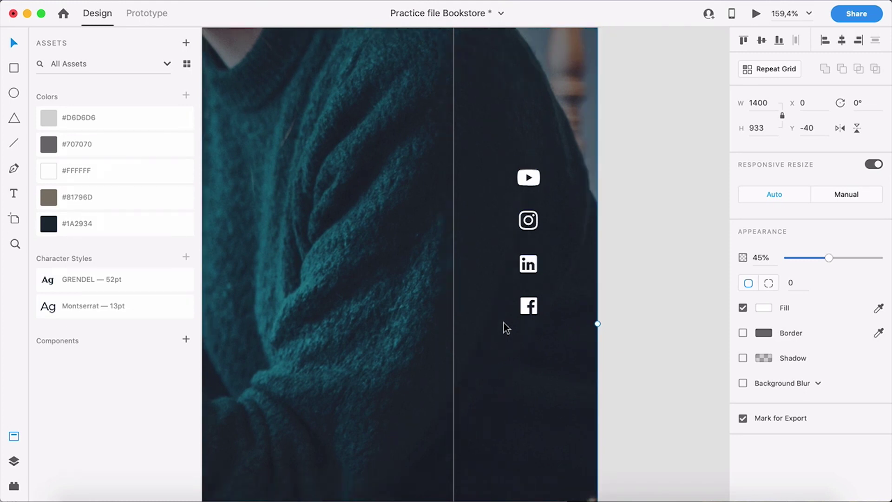
key("super+l")
- Lengthen the social icon column by lowering the Facebook icon and redistribute the four icons evenly
left_click_drag(530, 316, 558, 162)
left_click(876, 41)
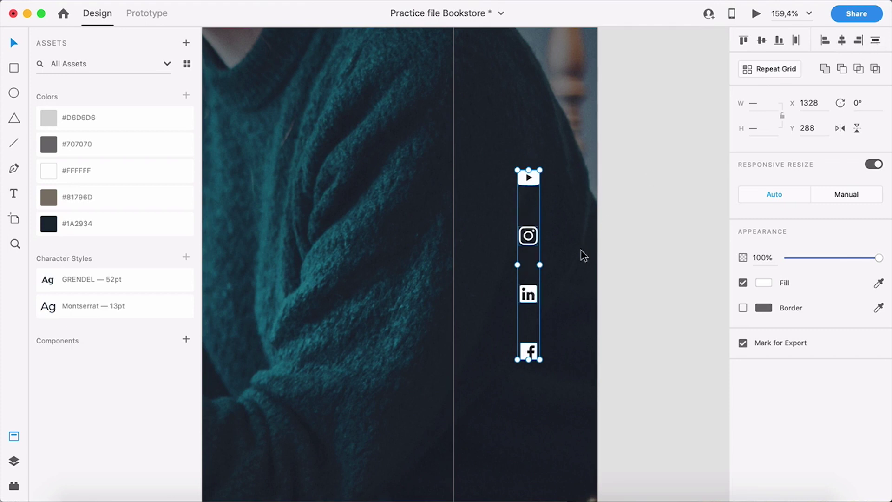
scroll(582, 255, "down", 5)
scroll(581, 250, "up", 5)
- Space the social icons further apart and centre the column vertically in the hero's side strip
left_click(528, 411)
left_click(528, 411)
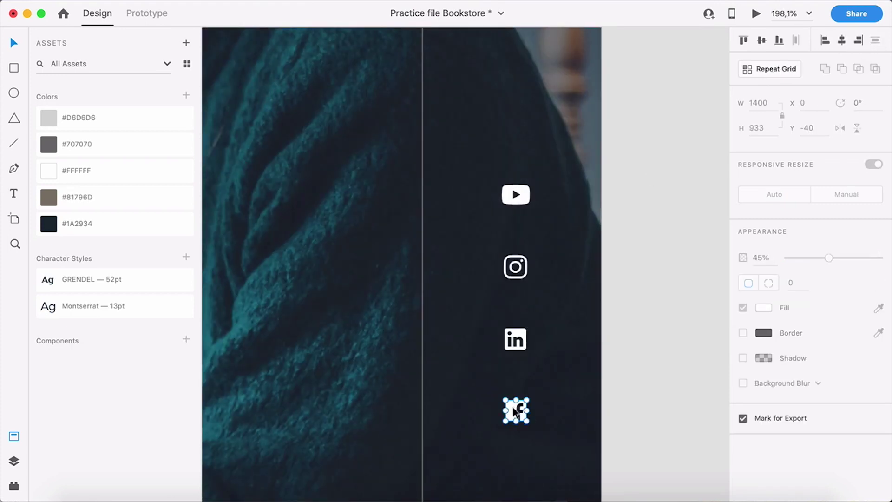
scroll(666, 200, "down", 5)
left_click_drag(627, 214, 623, 239)
scroll(623, 239, "down", 2)
left_click(685, 236)
left_click_drag(685, 236, 728, 242)
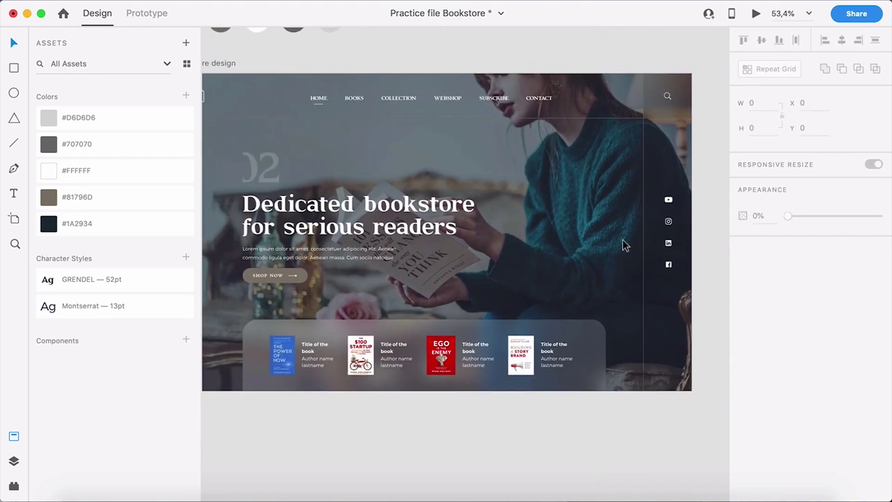
scroll(621, 239, "down", 1)
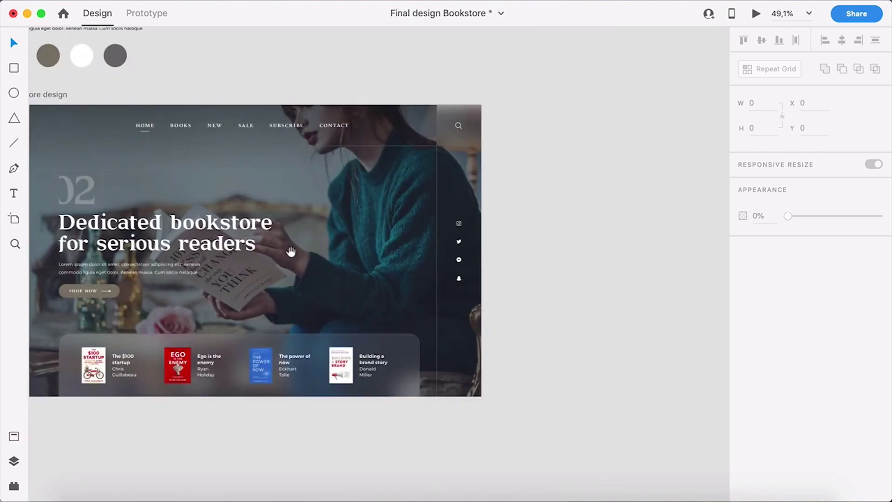
- Examine the slide indicator beside the heading in the final design, including its partial ring and column of dots
left_click_drag(308, 253, 613, 242)
scroll(348, 236, "up", 10)
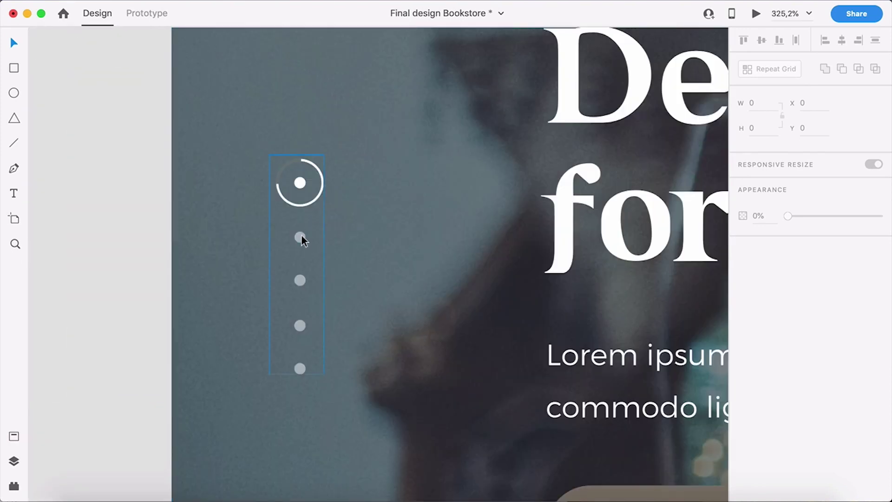
scroll(301, 238, "down", 6)
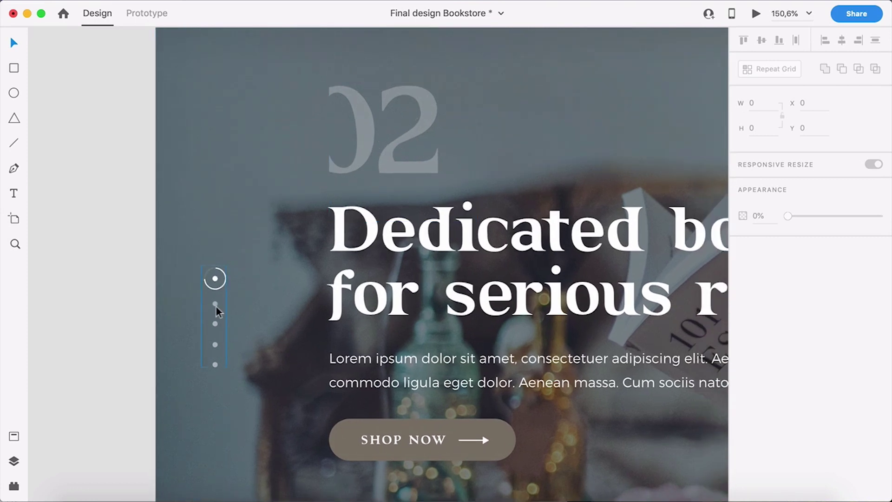
scroll(214, 301, "up", 5)
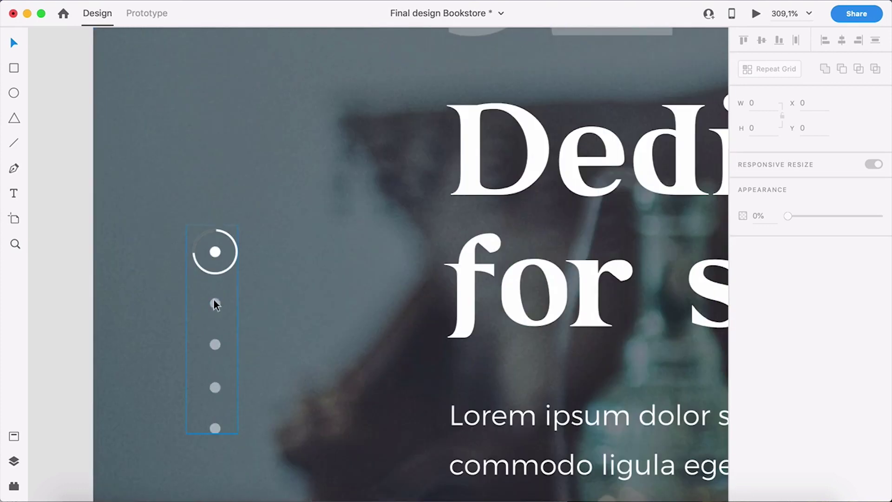
scroll(213, 305, "up", 3)
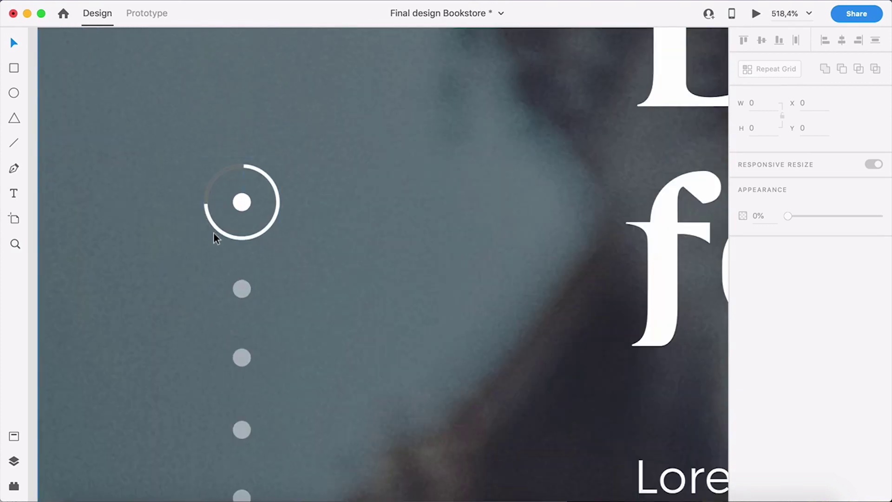
scroll(249, 234, "down", 4)
scroll(249, 234, "up", 2)
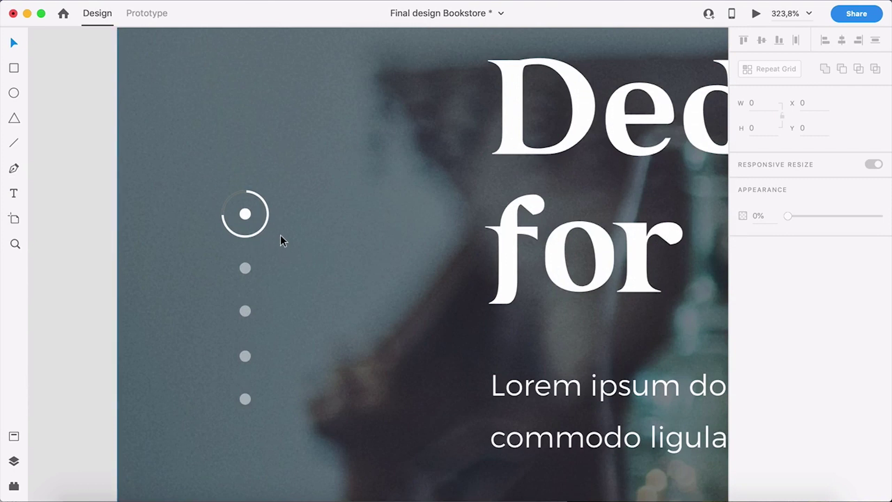
scroll(210, 302, "down", 3)
scroll(210, 302, "up", 4)
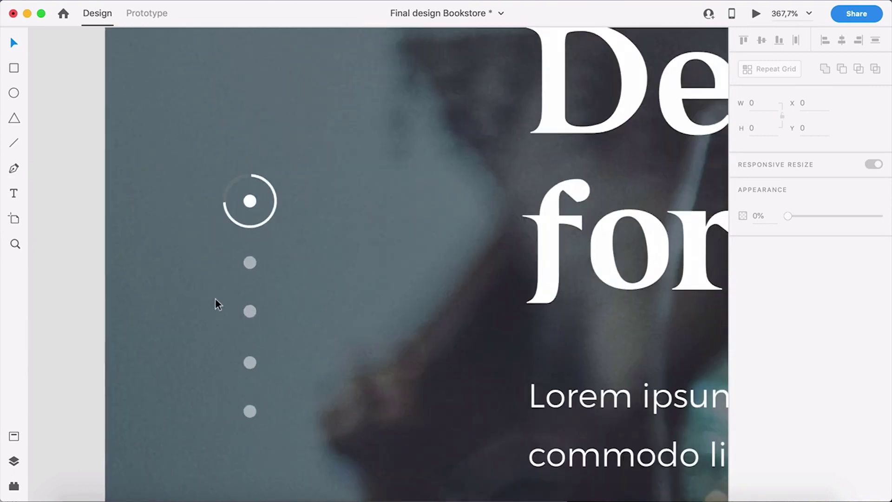
- Copy the slide indicator into the Practice file Bookstore document and park it on the pasteboard beside the hero as a reference
left_click(251, 270)
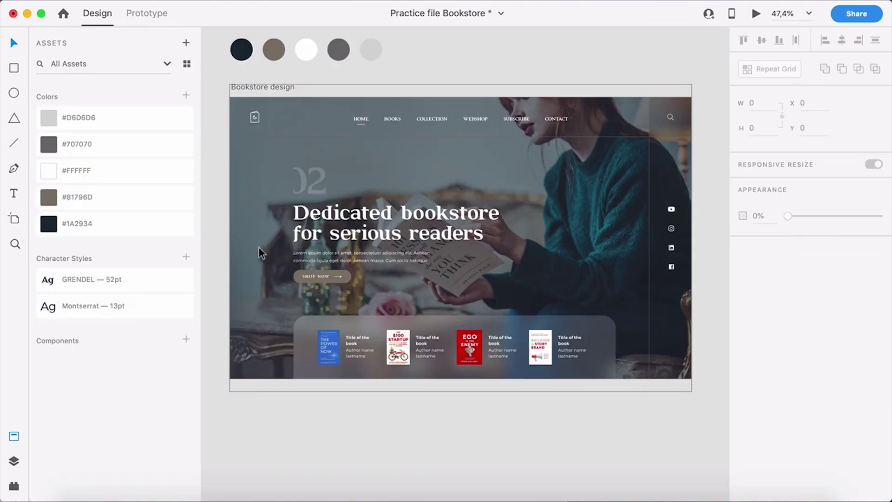
left_click_drag(258, 247, 341, 231)
scroll(304, 237, "up", 4)
left_click(464, 267)
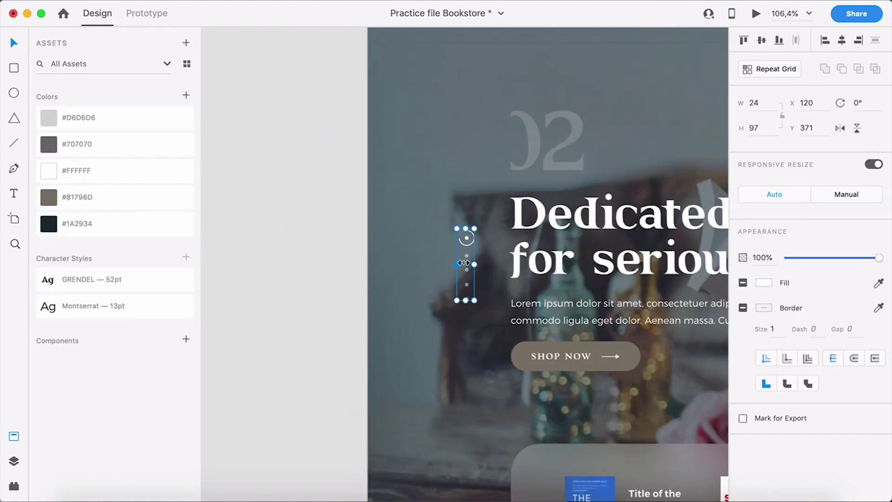
scroll(466, 259, "up", 3)
left_click_drag(466, 255, 274, 252)
left_click(295, 253)
scroll(299, 253, "down", 1)
left_click_drag(301, 255, 323, 243)
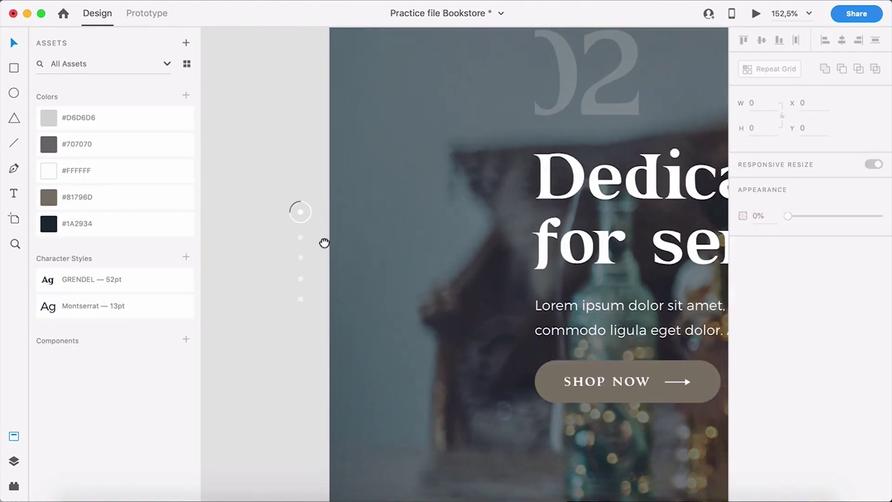
scroll(321, 245, "up", 4)
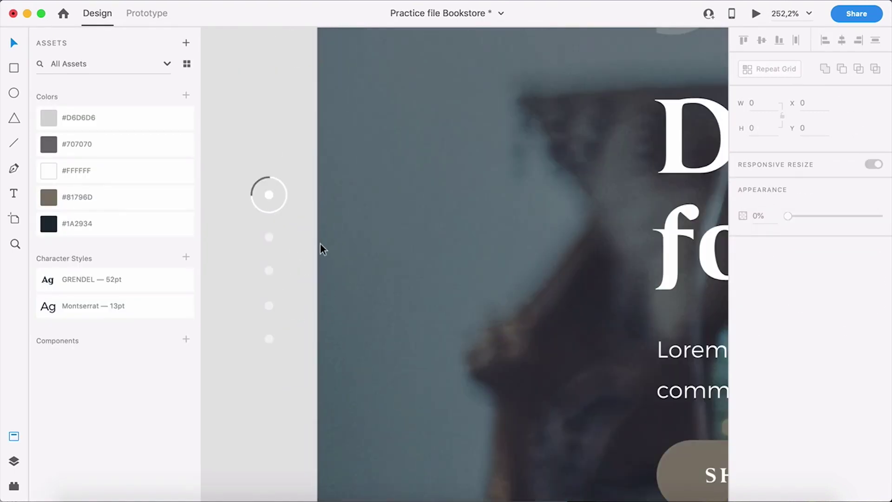
- Draw a white, borderless circle 5 by 5 near the hero's outer edge, at X 16, Y 404
left_click(14, 96)
scroll(335, 235, "up", 3)
scroll(356, 232, "left", 1)
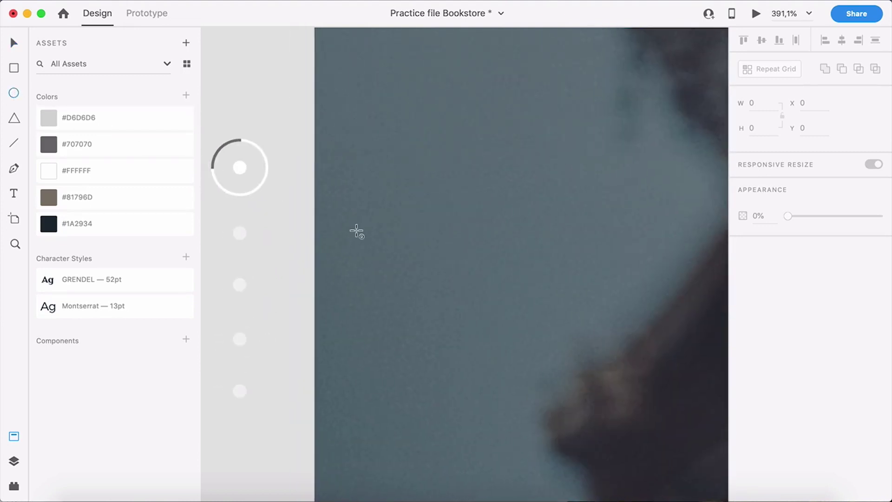
scroll(359, 225, "up", 1)
left_click_drag(362, 225, 371, 235)
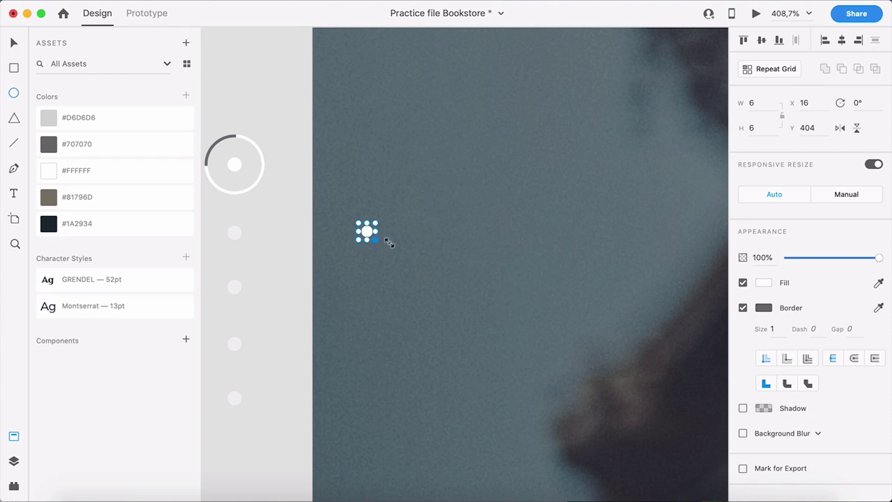
left_click(743, 308)
scroll(408, 233, "up", 5)
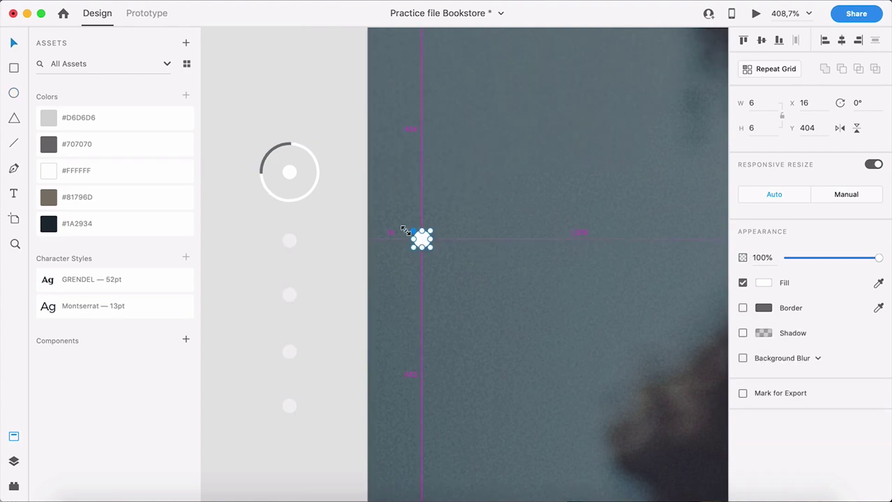
left_click_drag(459, 267, 452, 263)
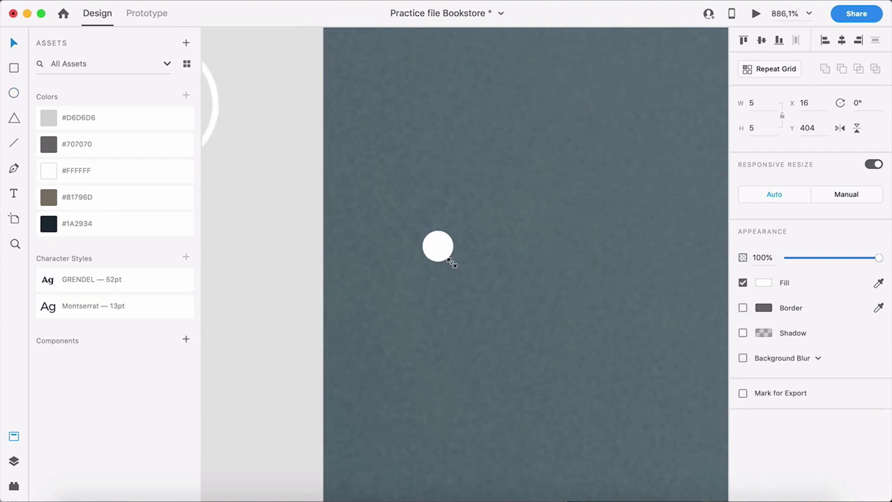
- Duplicate the dot into a vertical column of five, with a slightly wider gap below the top dot
scroll(453, 264, "down", 3)
left_click_drag(496, 220, 498, 451)
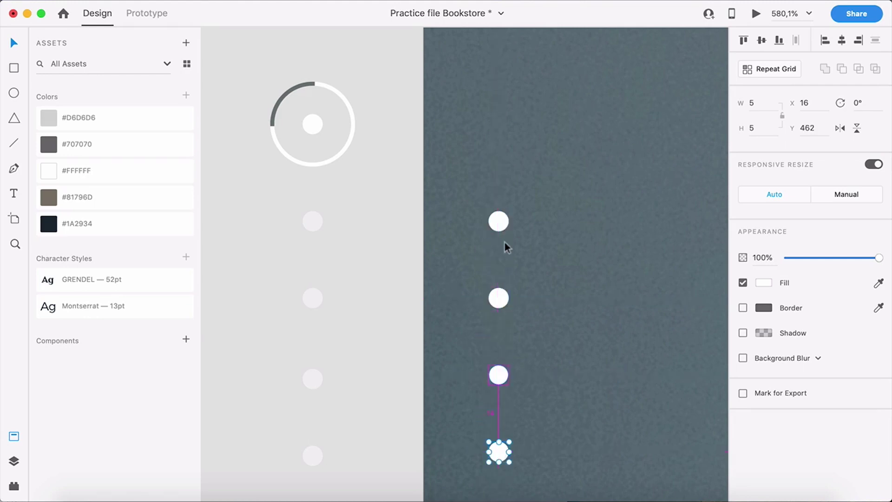
left_click_drag(502, 224, 501, 129)
left_click(522, 120)
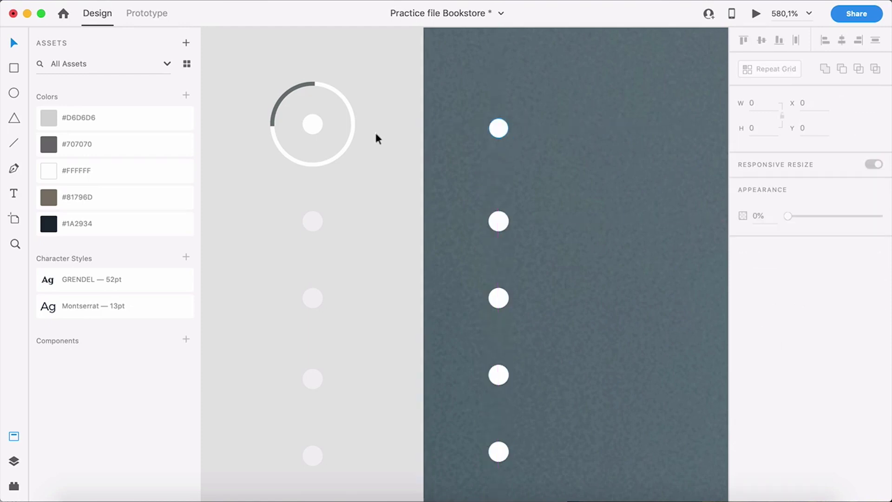
- Draw a circle about 16 by 16 around the top dot with no fill and a #FFFFFF border
left_click(14, 93)
left_click_drag(471, 104, 537, 166)
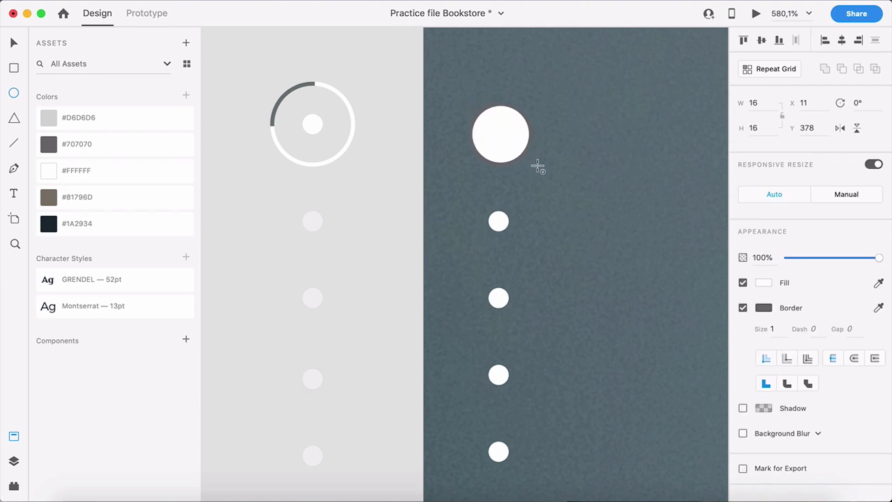
left_click(742, 283)
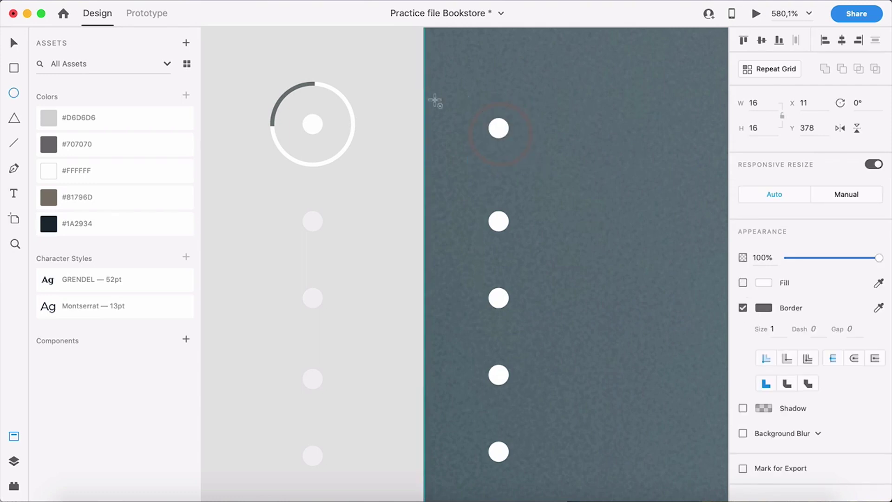
left_click(762, 308)
left_click_drag(679, 278, 445, 108)
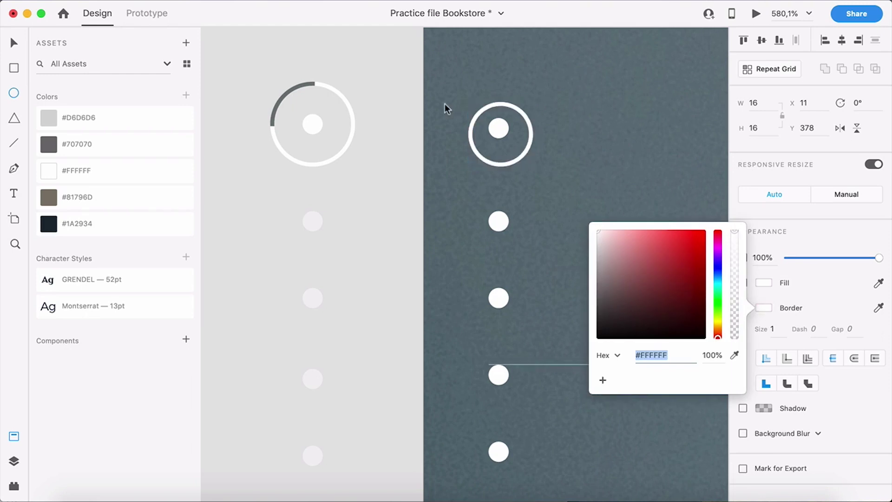
- Enlarge the white ring to 21 by 21 and centre it on the top dot
left_click(13, 42)
left_click_drag(467, 101, 442, 82)
left_click_drag(511, 155, 519, 159)
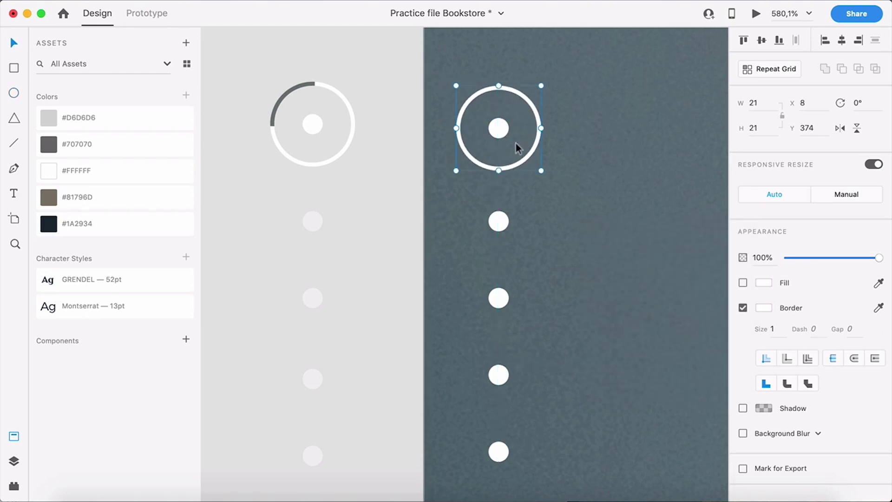
- Duplicate the ring with a slight sideways offset to X 11 and colour the copy's border grey #707070
scroll(513, 115, "up", 4)
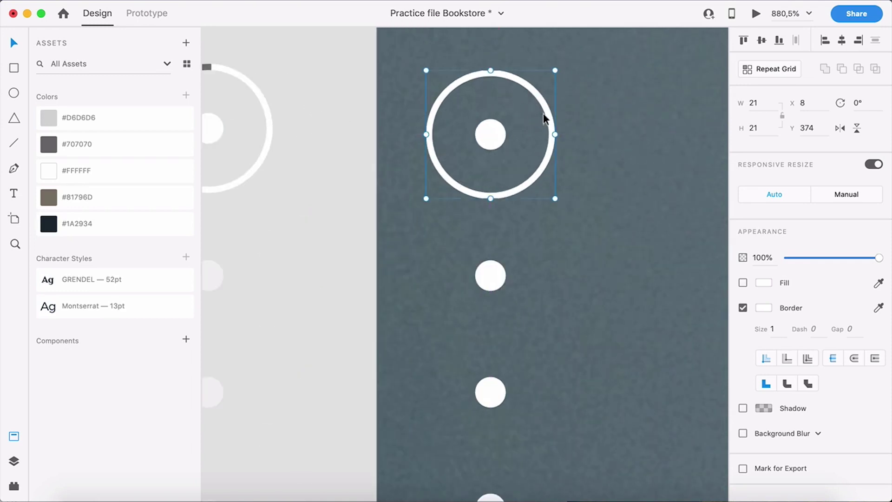
left_click_drag(550, 112, 561, 115)
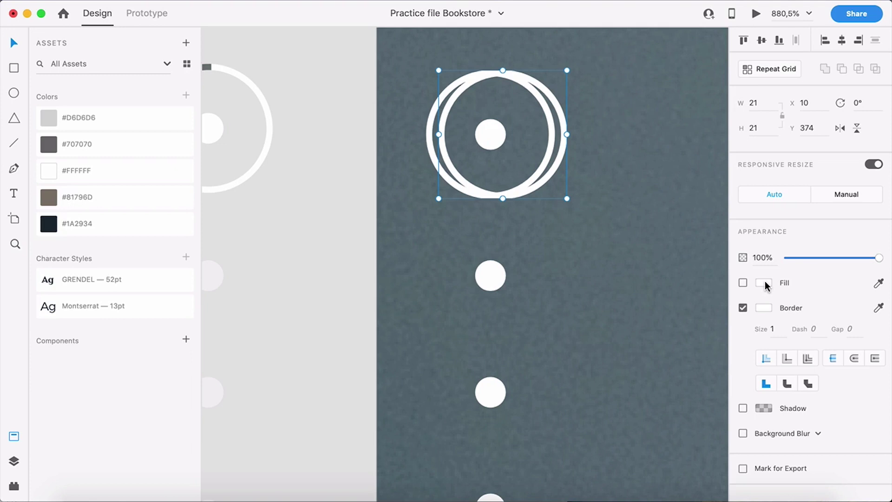
left_click(879, 307)
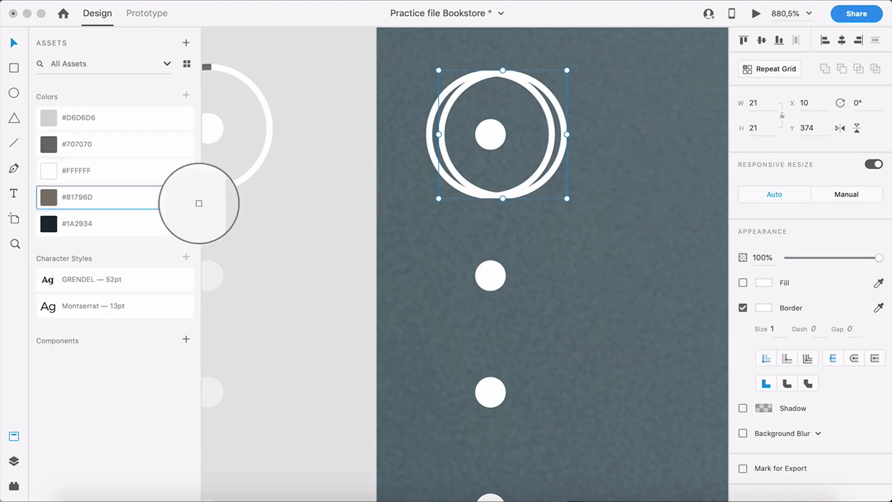
left_click(41, 193)
left_click_drag(404, 165, 750, 283)
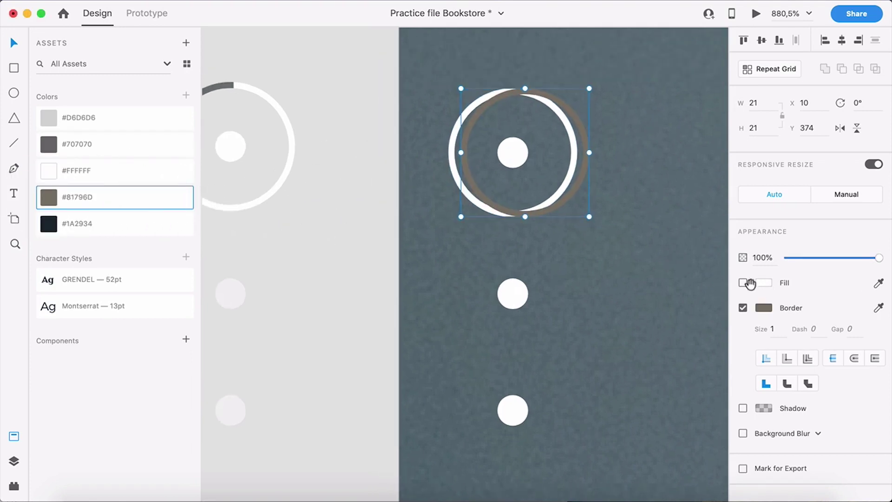
left_click(878, 308)
left_click(68, 148)
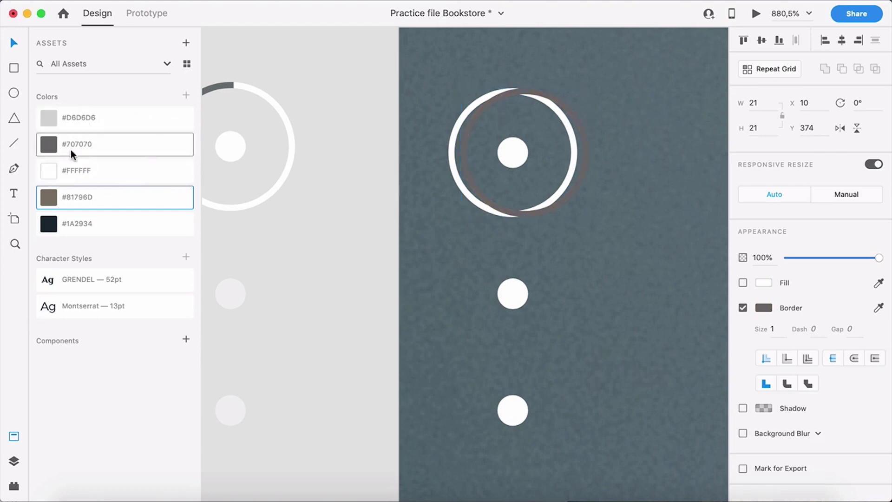
left_click_drag(585, 166, 591, 167)
scroll(480, 155, "left", 1)
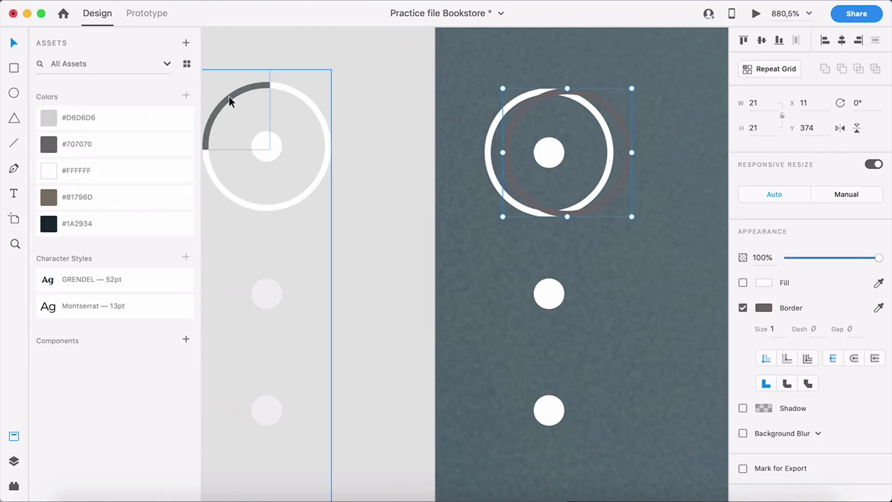
- Draw a borderless white rectangle 15 by 14 covering the upper-left quarter of the rings
scroll(594, 152, "up", 5)
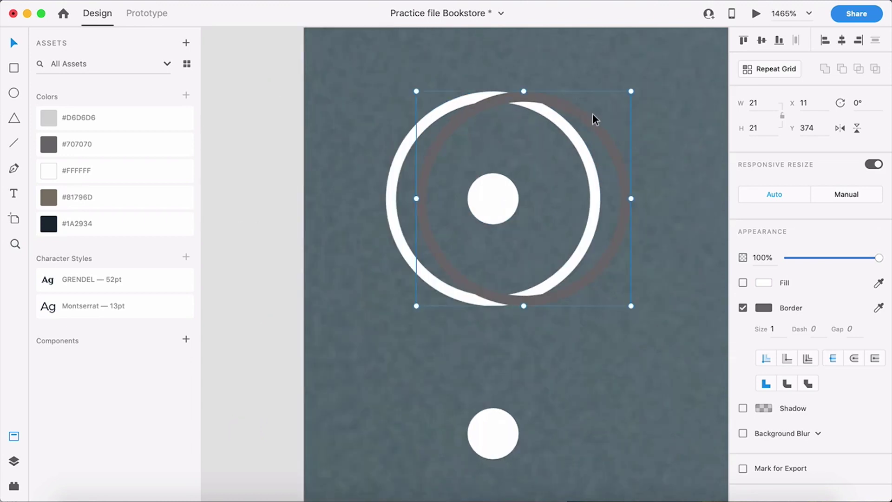
scroll(593, 120, "down", 2)
left_click(14, 69)
left_click_drag(432, 76, 551, 188)
left_click(743, 332)
key("v")
left_click_drag(496, 138, 494, 147)
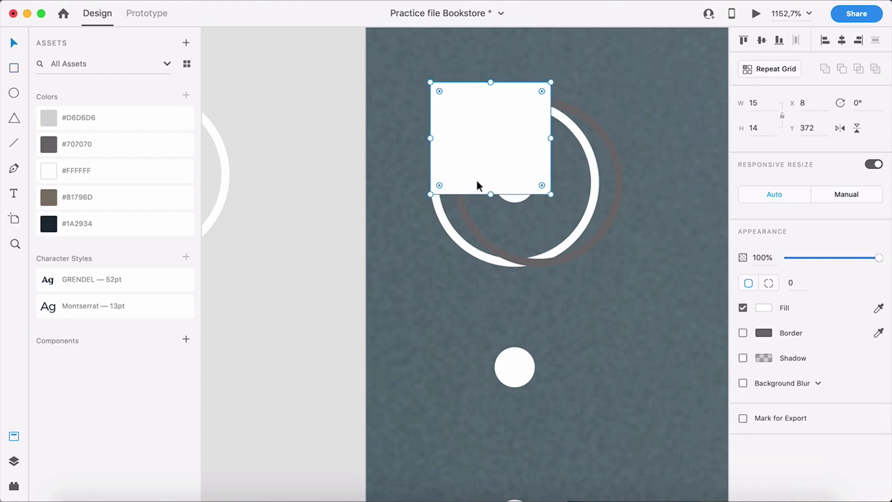
left_click_drag(491, 192, 491, 199)
key("super+z")
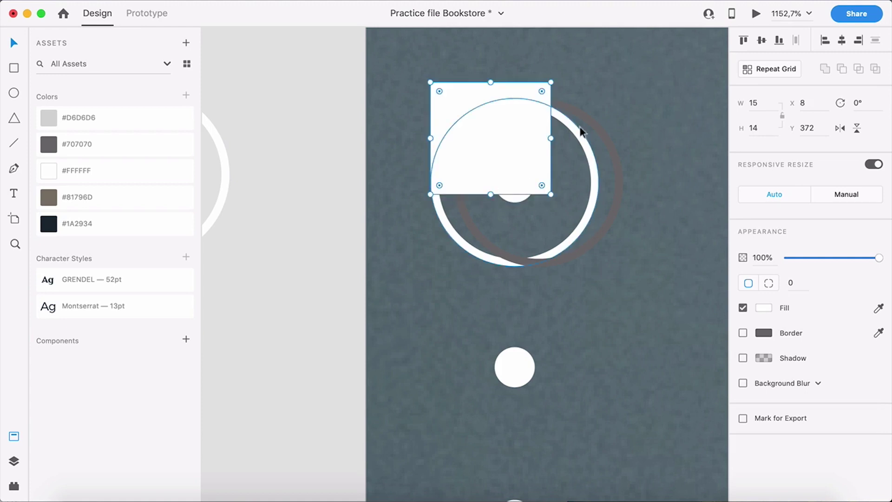
- Mask the grey ring with the rectangle and move the resulting arc onto the white ring's upper-left quarter, at X 5
left_click(587, 119, "shift")
key("super+shift+m")
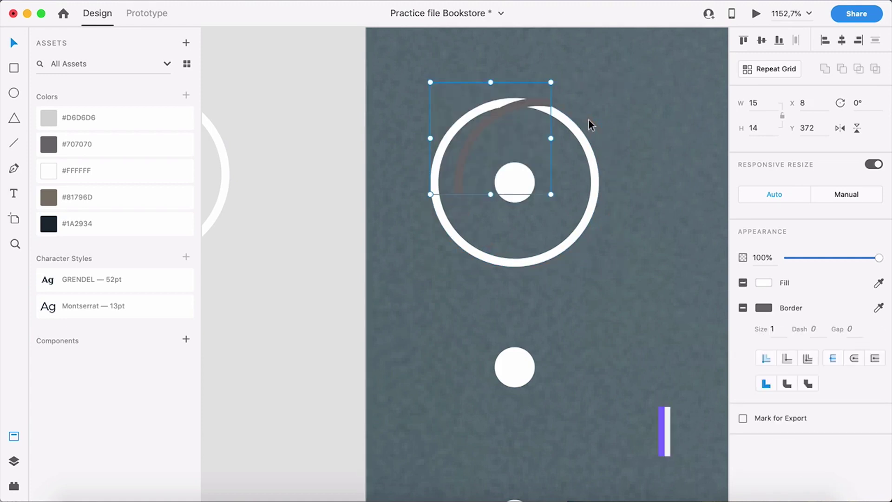
left_click_drag(522, 106, 497, 108)
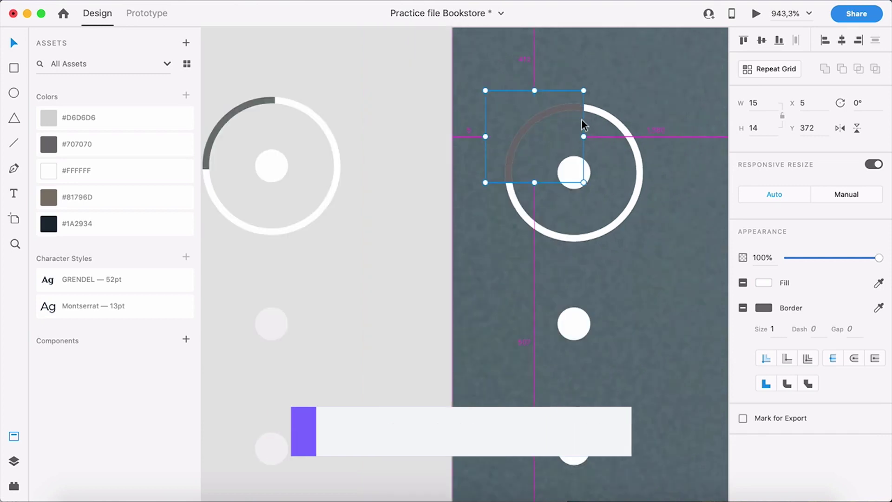
scroll(581, 118, "up", 5)
scroll(557, 104, "down", 7)
left_click(437, 100)
scroll(379, 103, "right", 3)
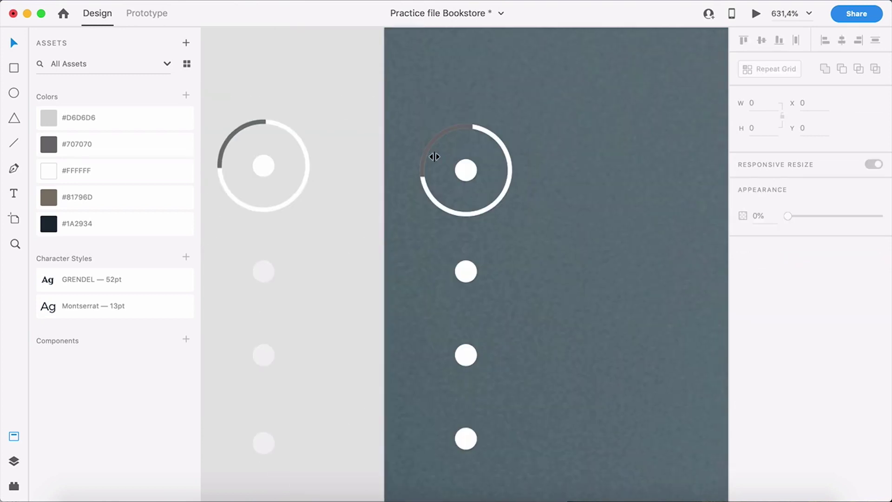
- Reduce the four lower dots to 50% opacity and group the dots, ring and arc as one indicator
scroll(434, 154, "down", 3)
left_click_drag(394, 133, 499, 364)
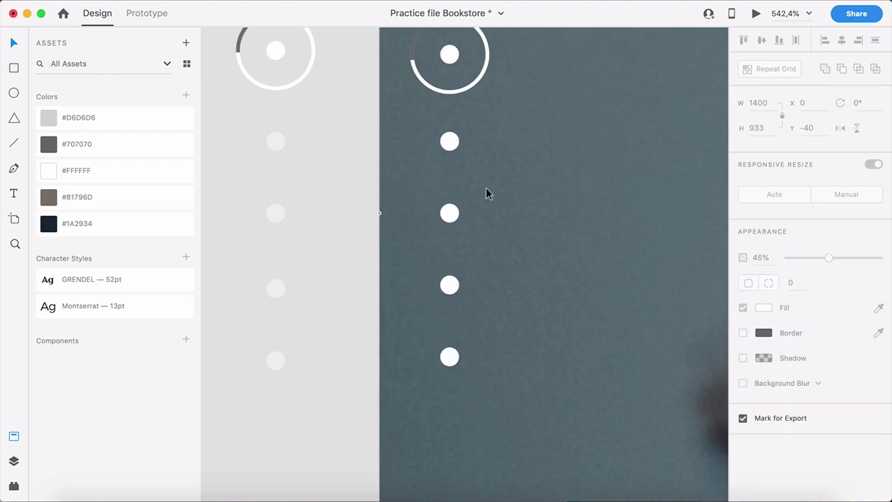
left_click_drag(400, 395, 493, 136)
key("5")
scroll(472, 264, "down", 3)
left_click(499, 356)
left_click(467, 171)
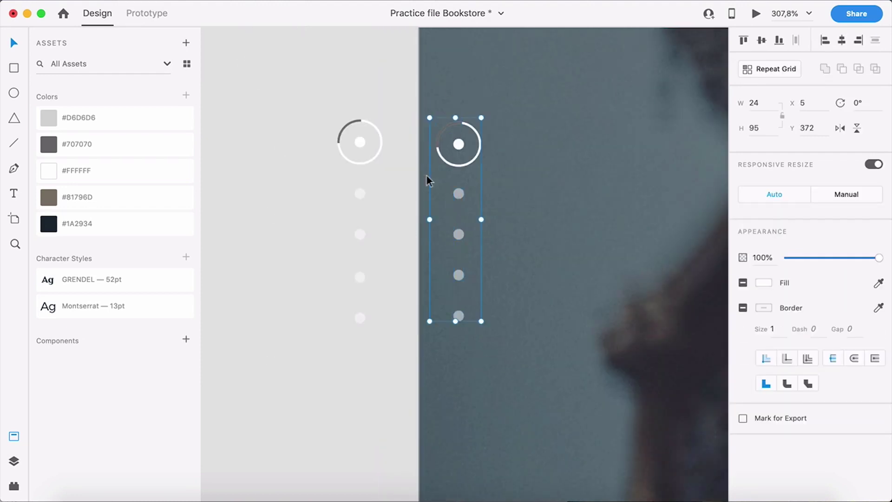
- Delete the reference indicator on the pasteboard and centre the new indicator horizontally under the logo
left_click_drag(309, 112, 375, 291)
key("BackSpace")
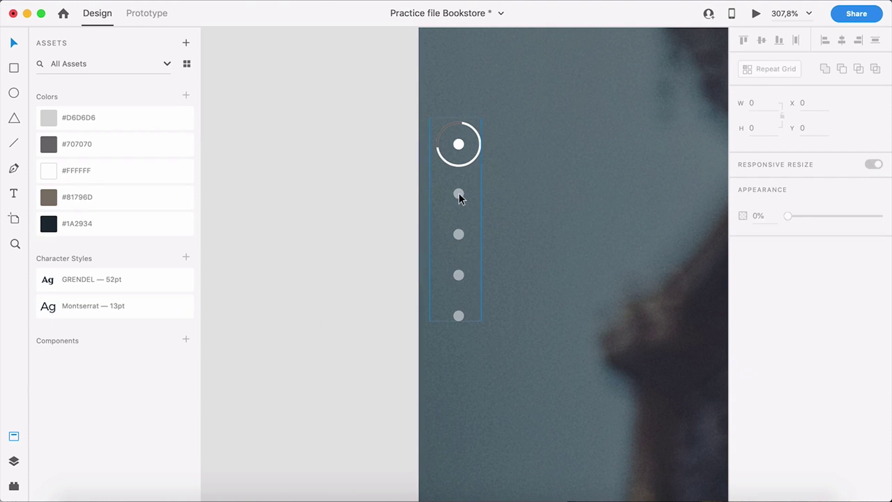
scroll(458, 192, "down", 5)
left_click_drag(376, 322, 423, 325)
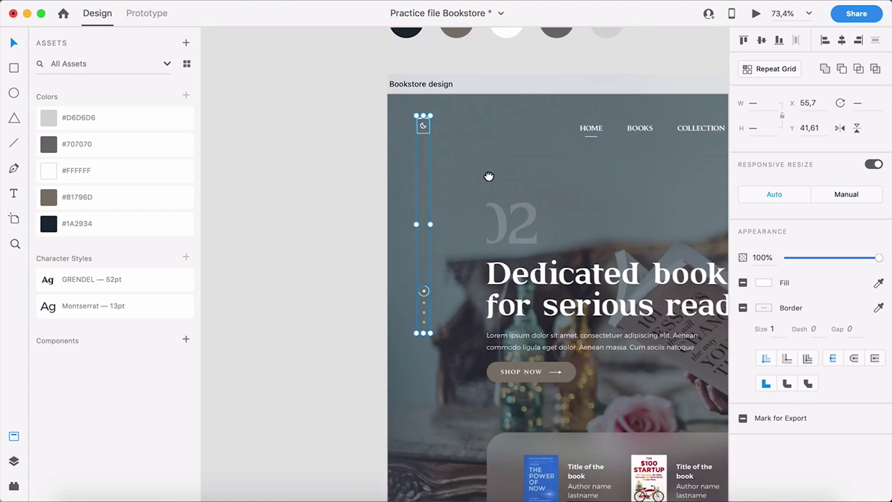
scroll(489, 176, "right", 5)
scroll(432, 159, "down", 5)
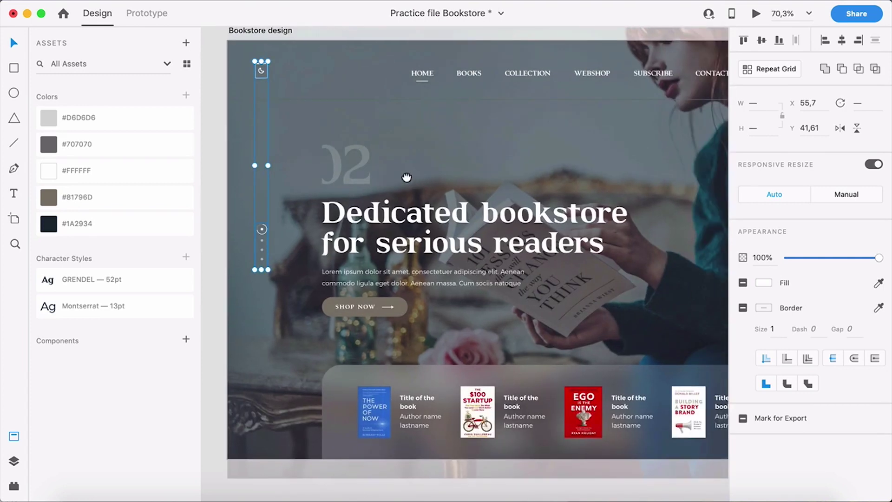